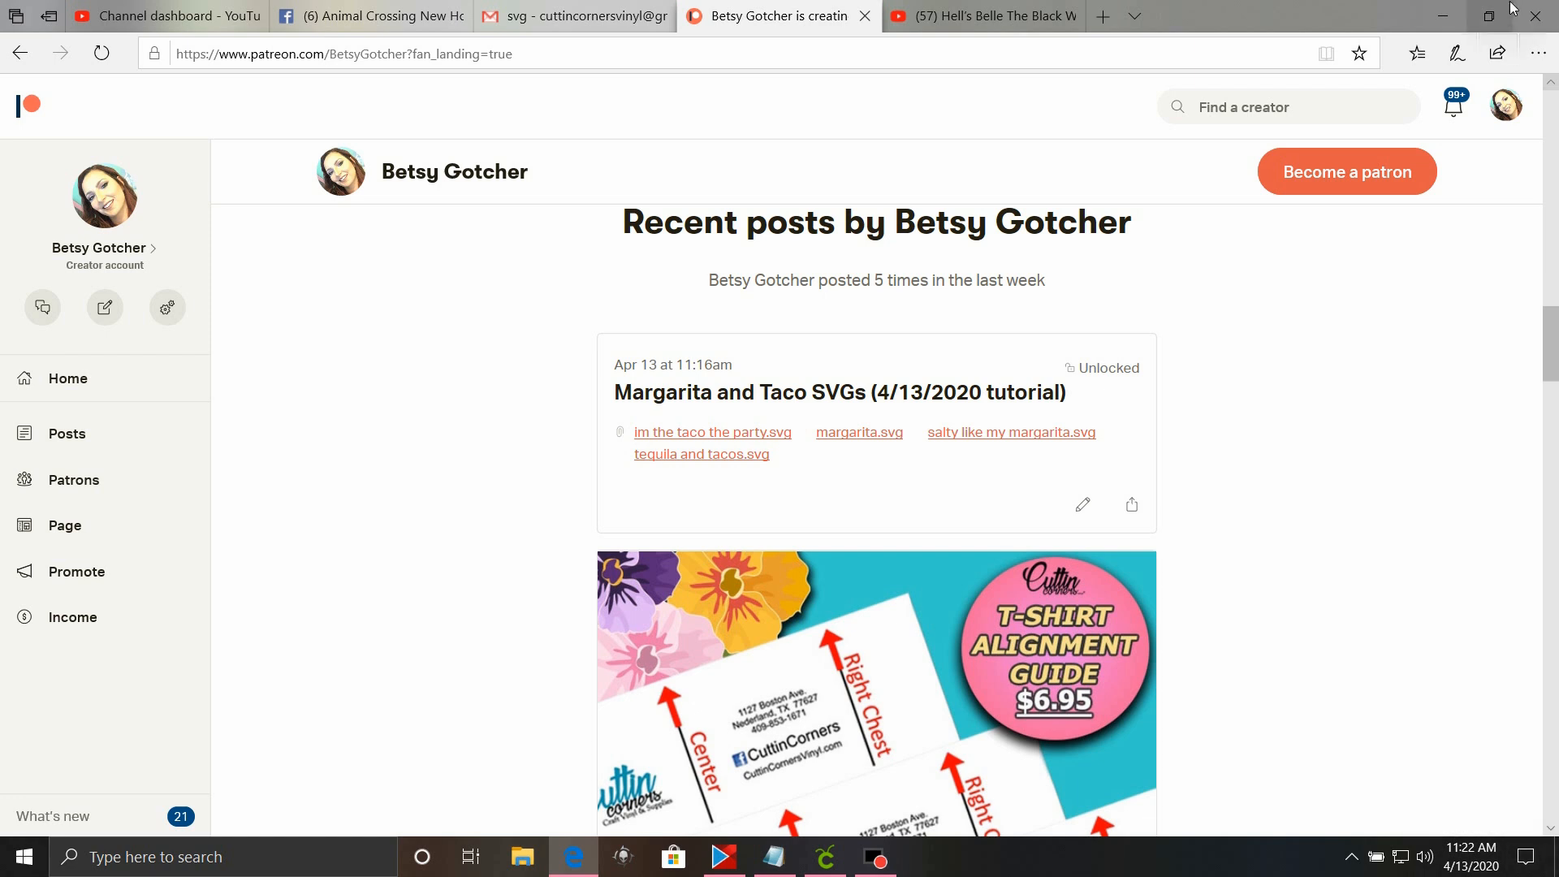
Download salty like my margarita.svg from the Margarita and Taco SVGs (4/13/2020 tutorial) post and save it.
scroll(1357, 623, down, 3)
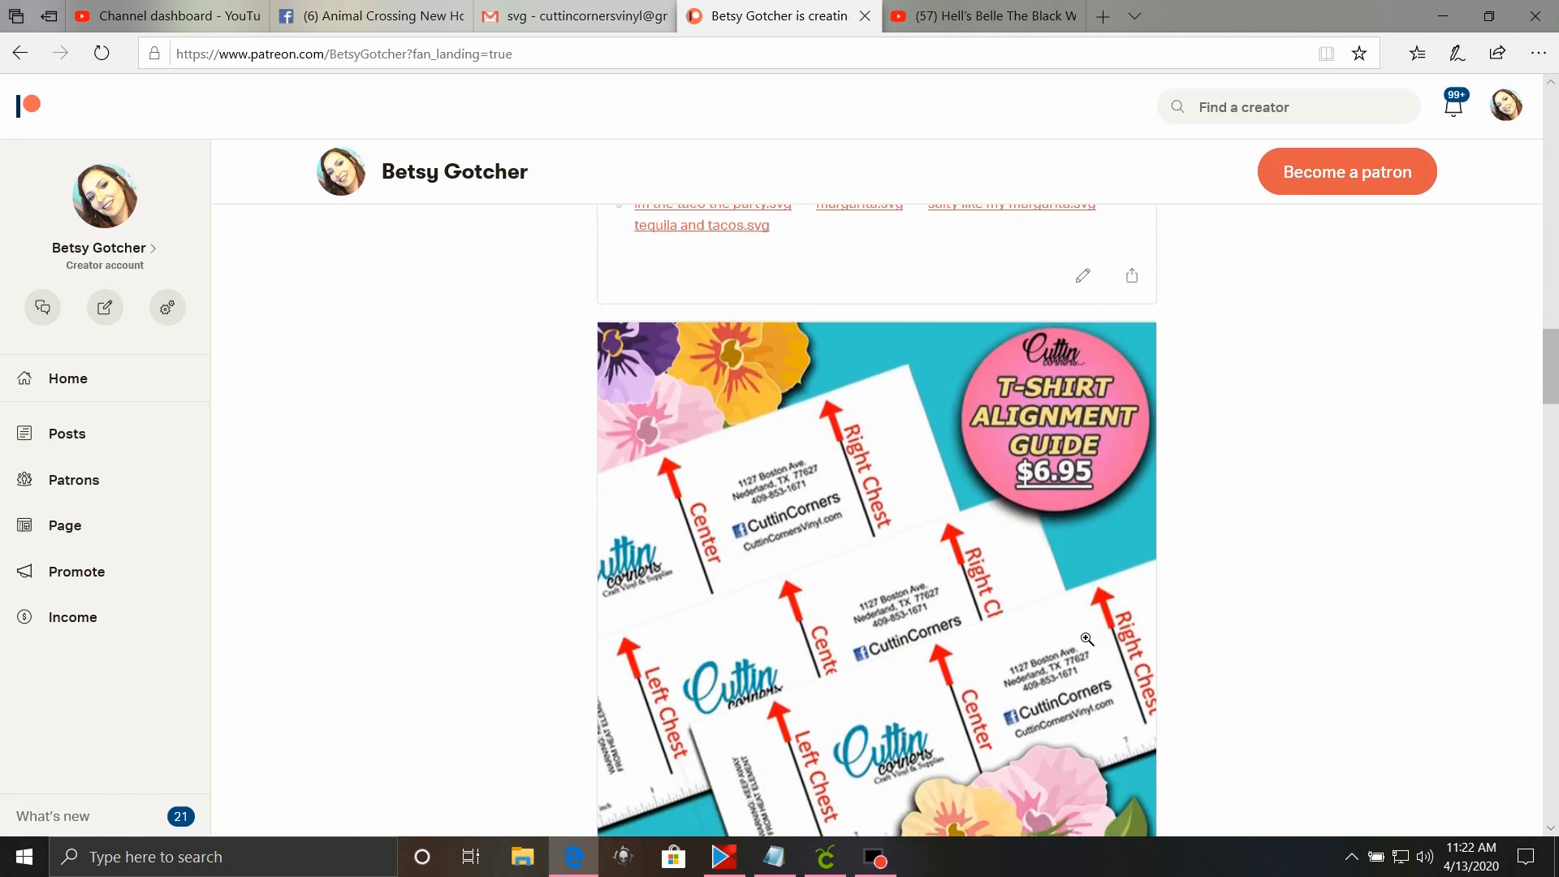
scroll(870, 512, up, 1)
scroll(870, 512, up, 2)
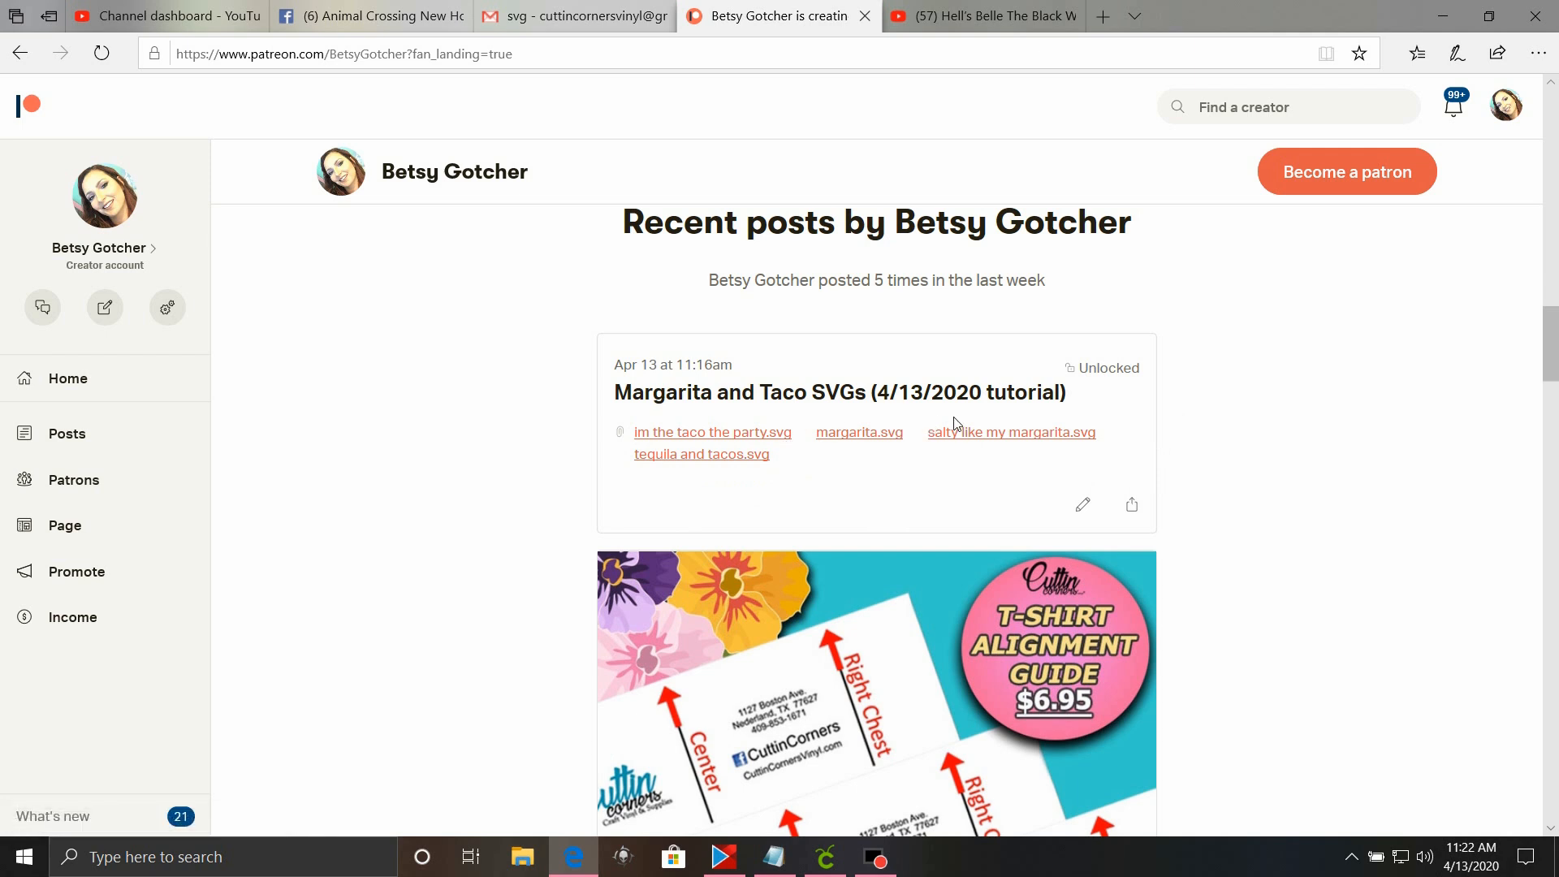
click(1051, 438)
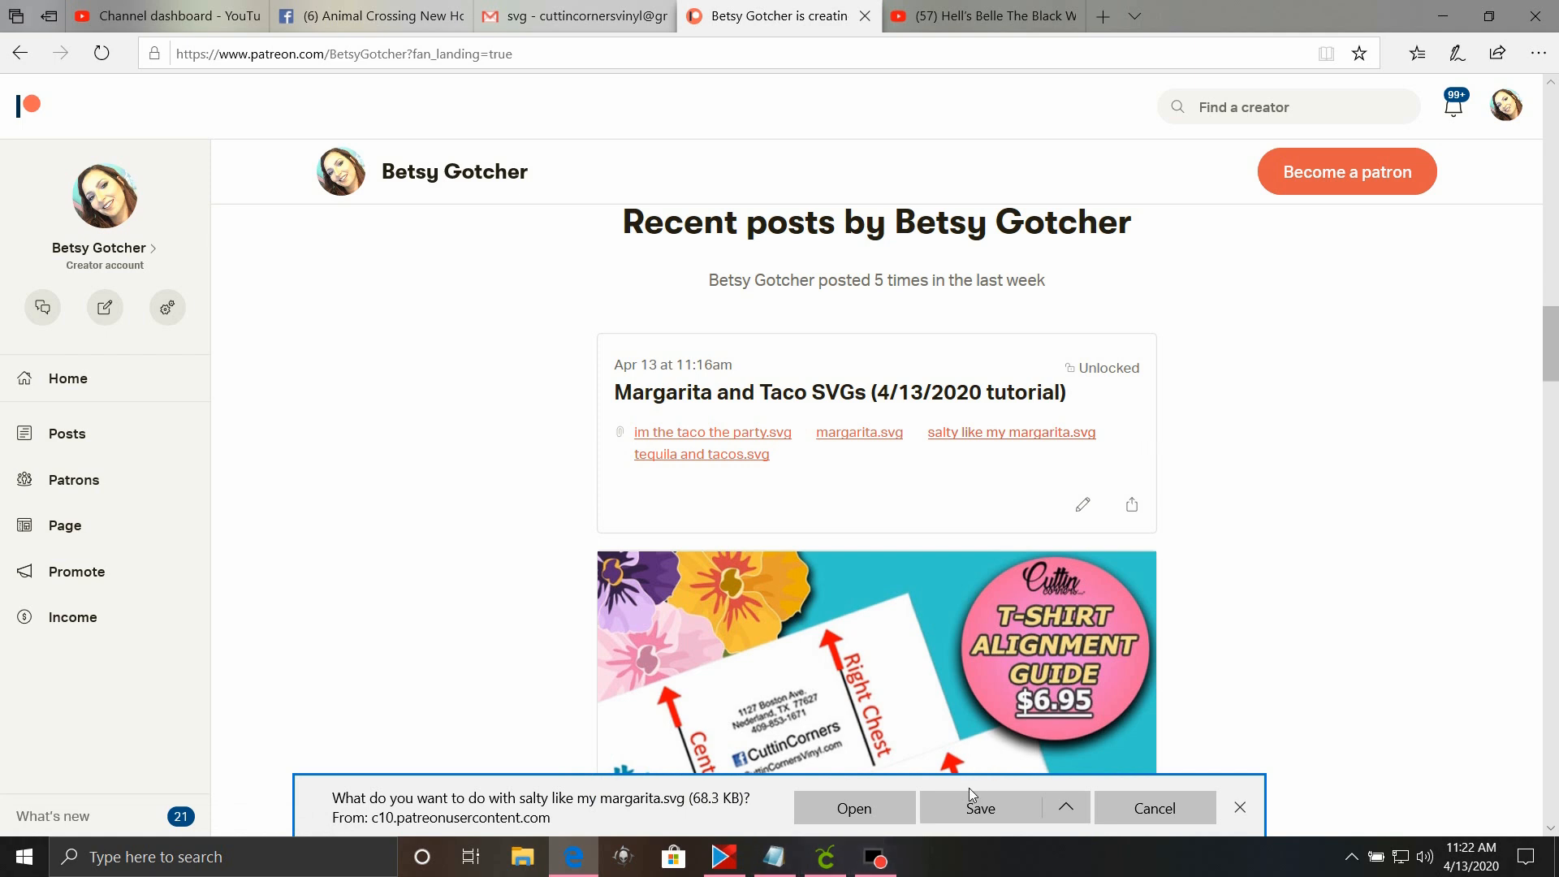
click(969, 812)
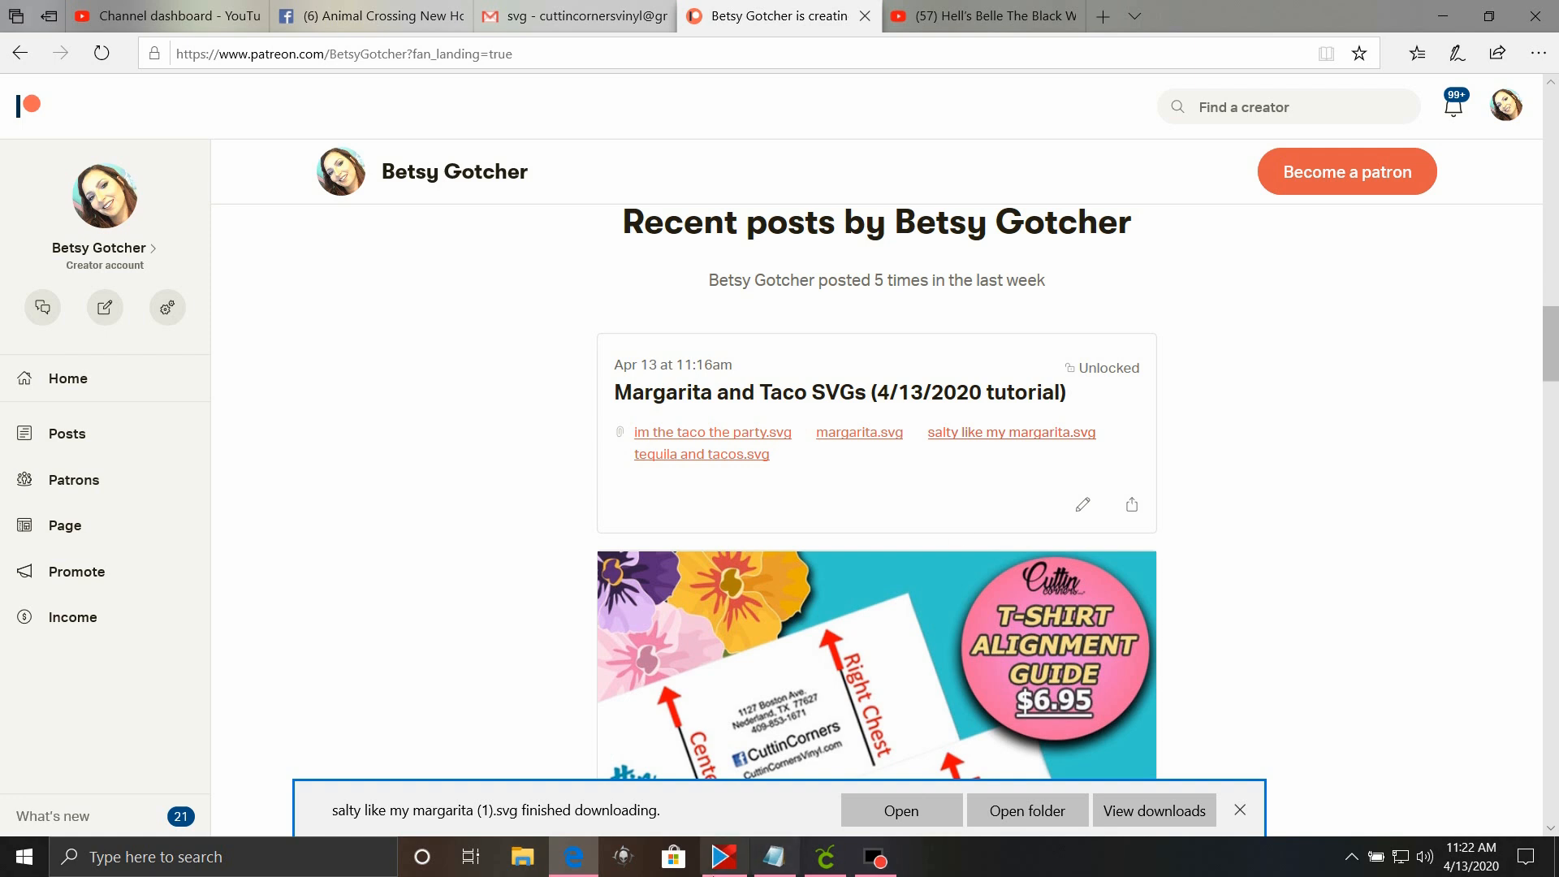
Switch to Cricut Design Space, start an image upload and browse the computer for a file.
click(840, 872)
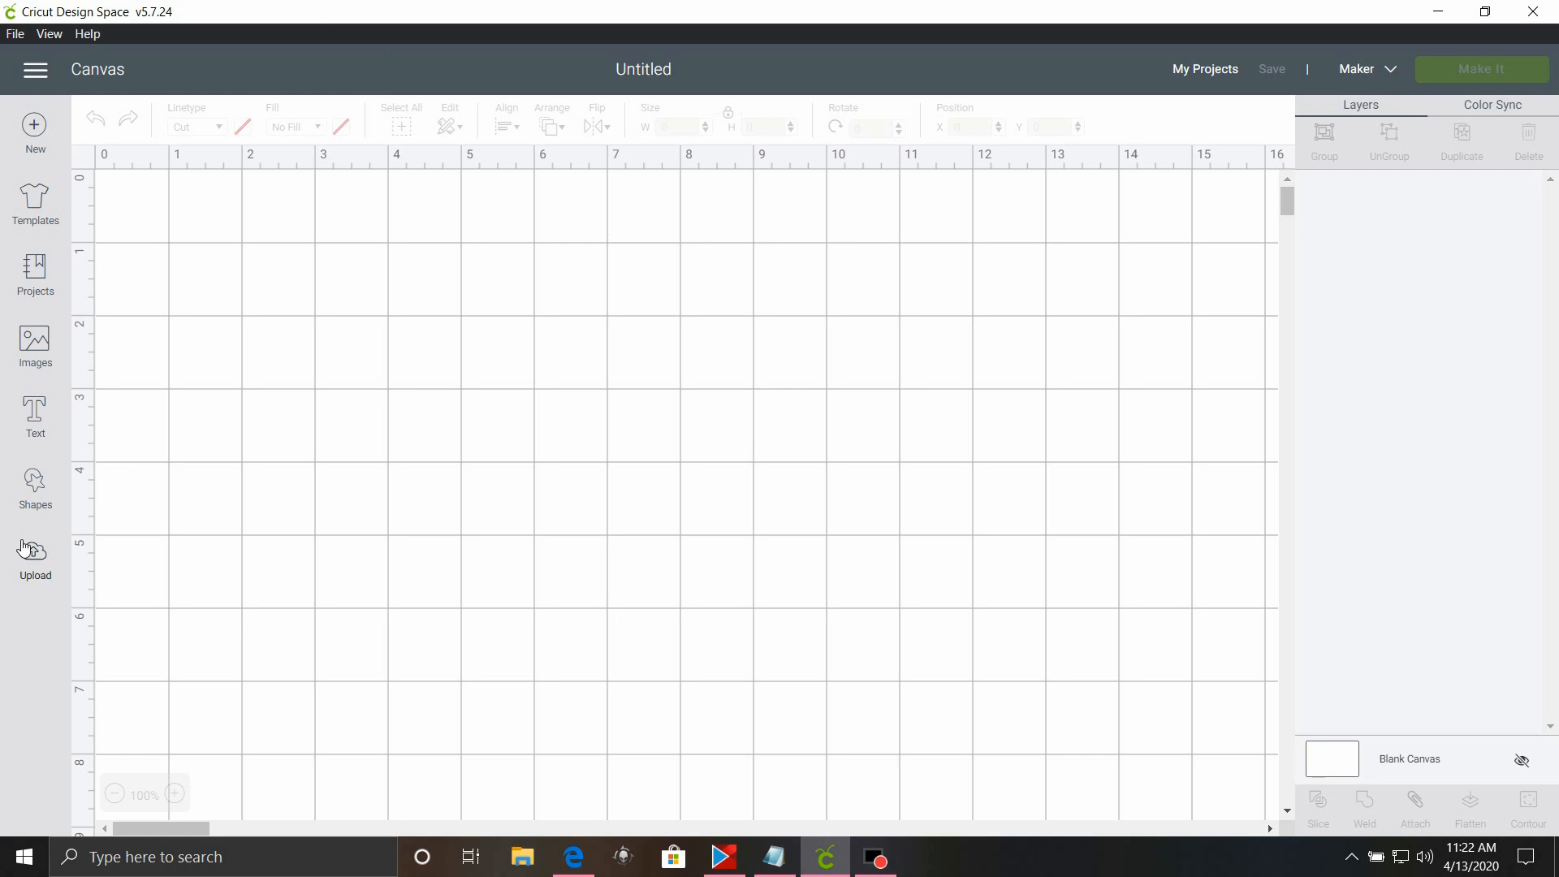
click(50, 563)
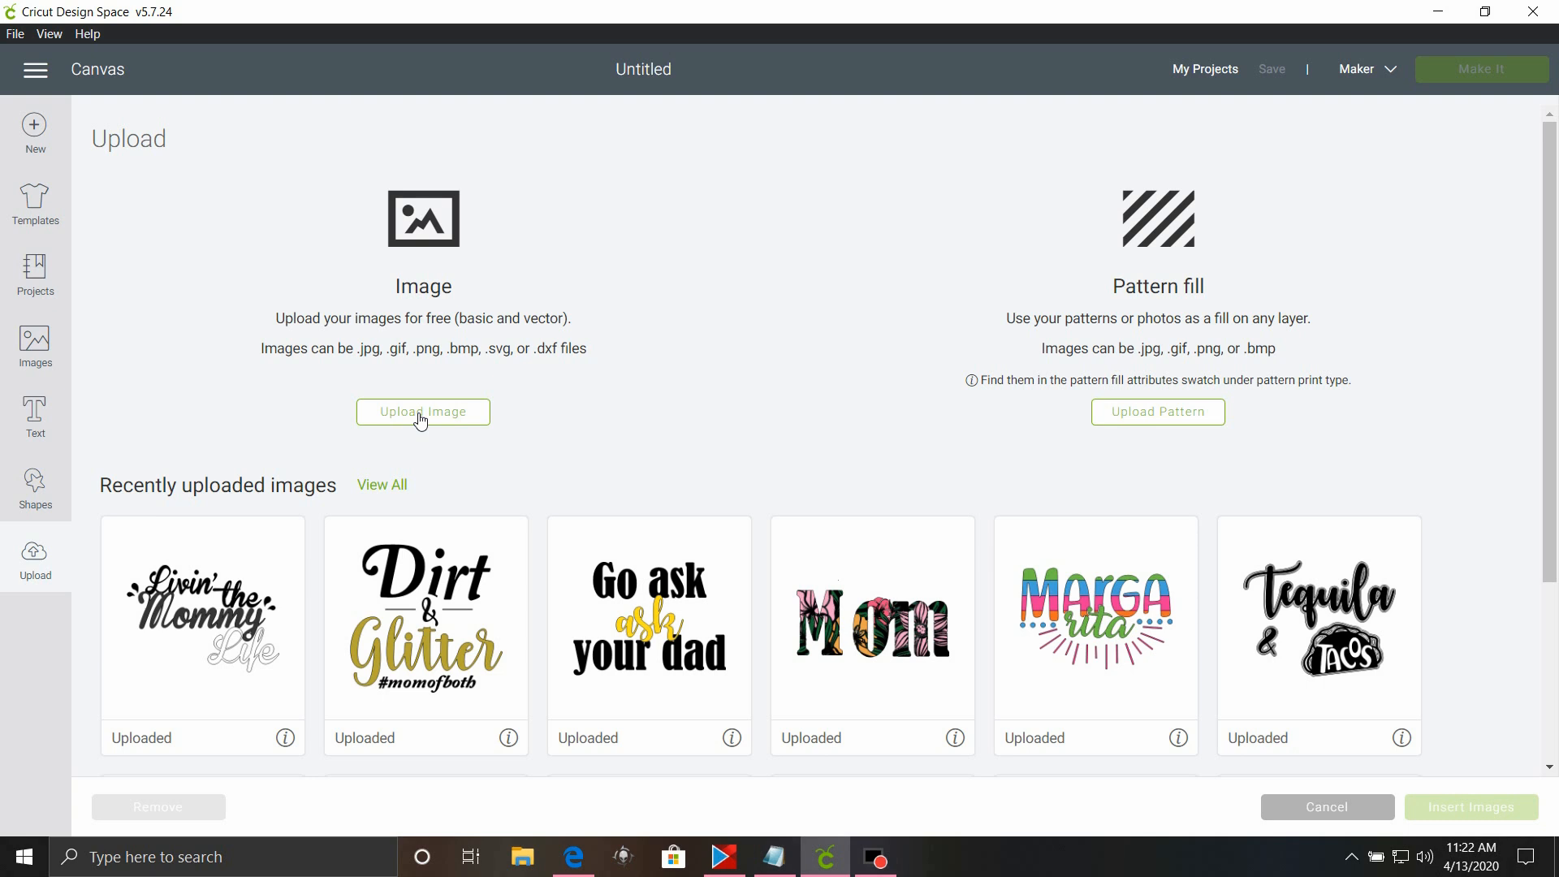
click(421, 418)
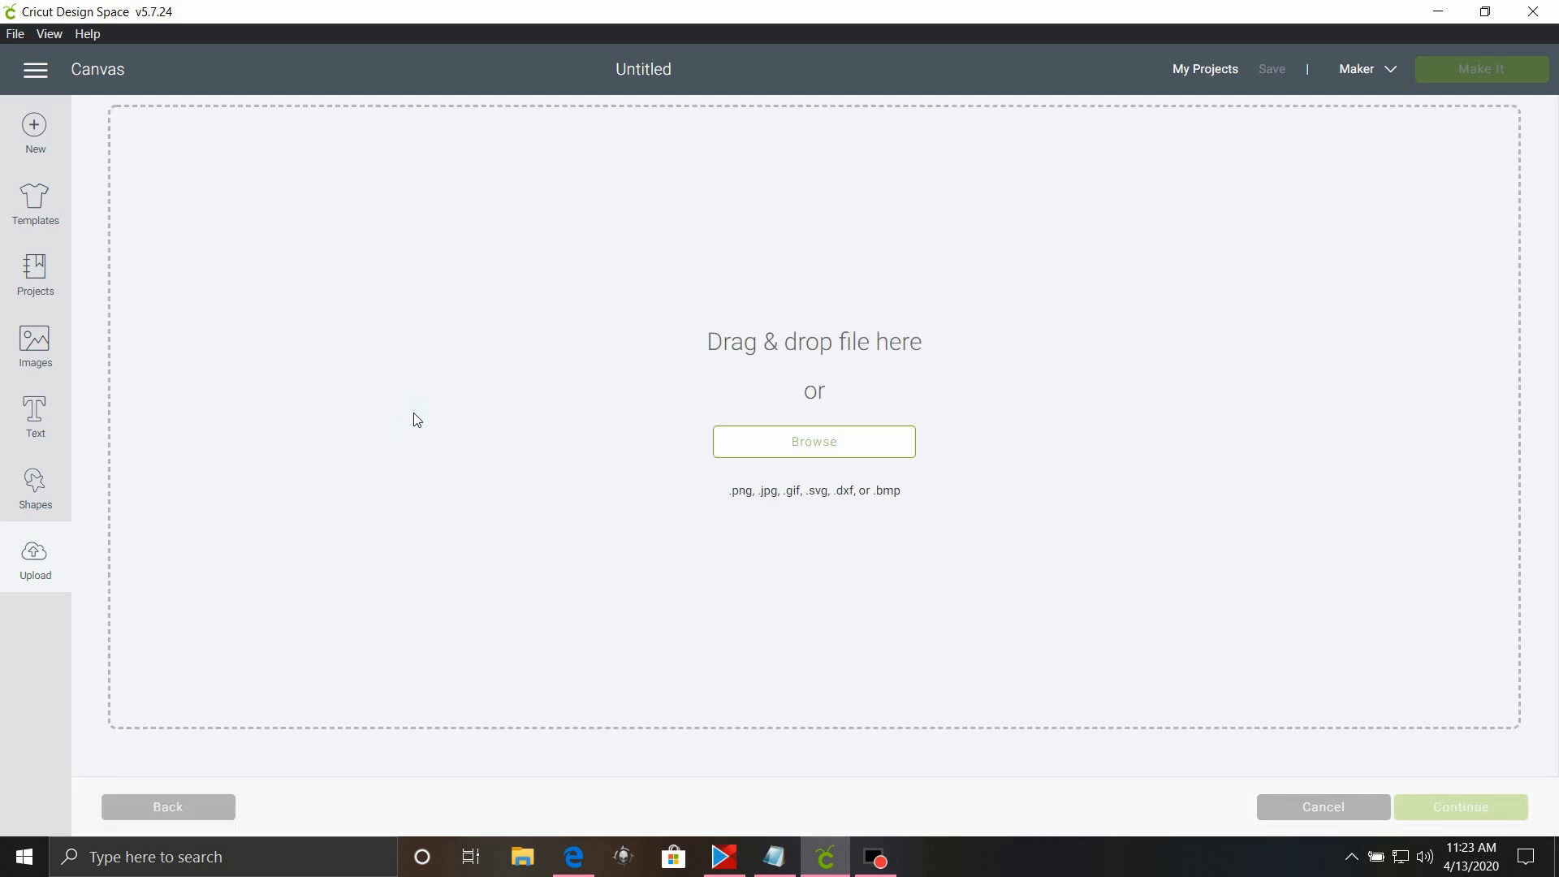
click(845, 445)
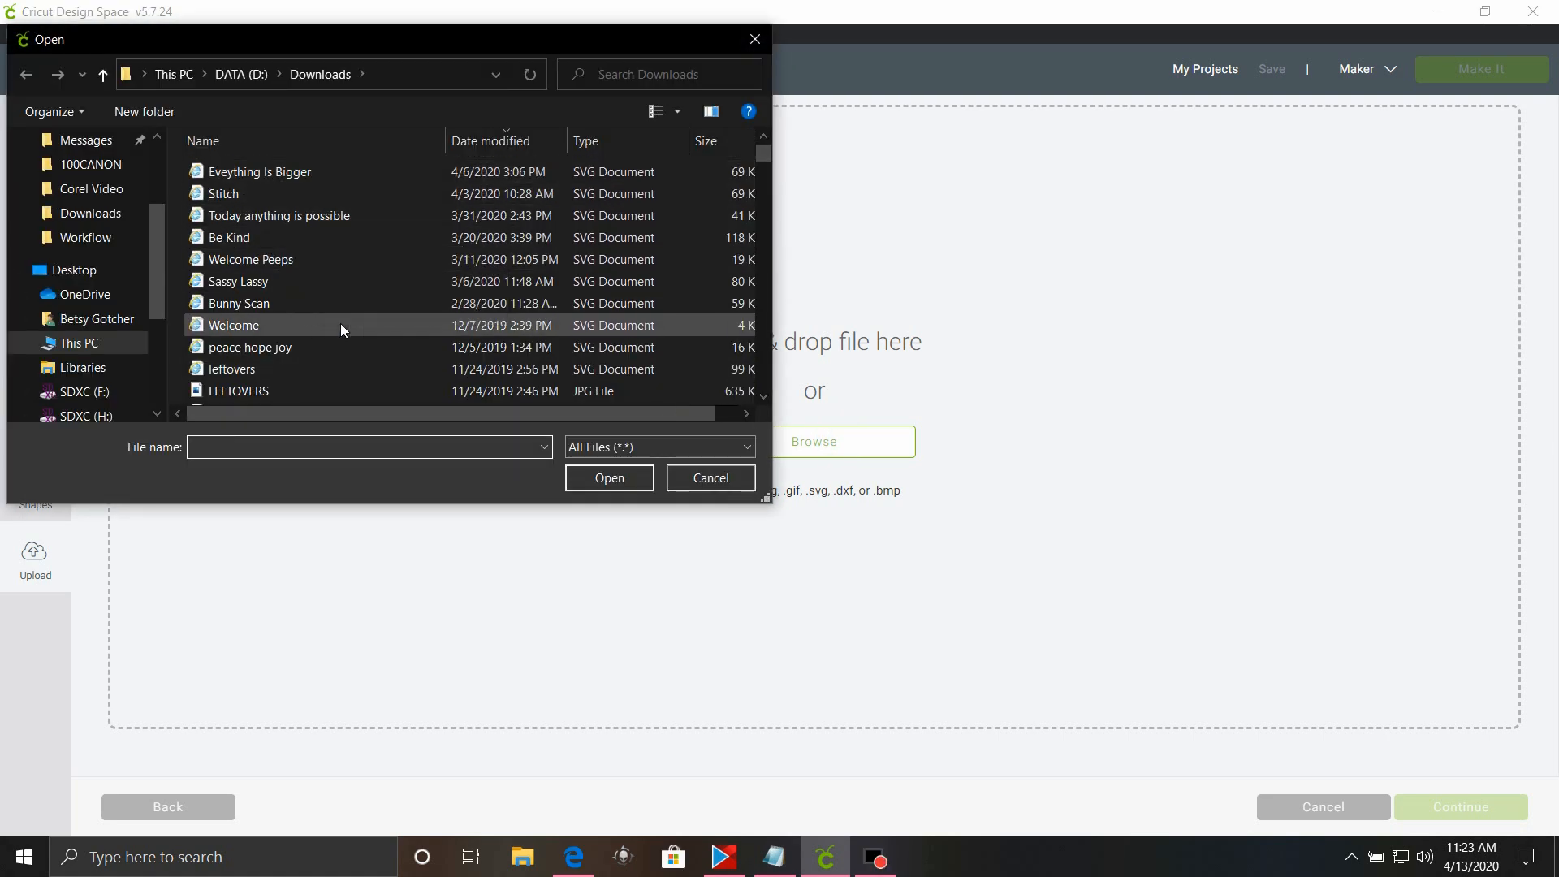
Look for the downloaded margarita SVG in the DATA (D:) Downloads folder sorted by modification date, and among the Quick access recent files.
scroll(339, 323, down, 1)
scroll(340, 324, up, 1)
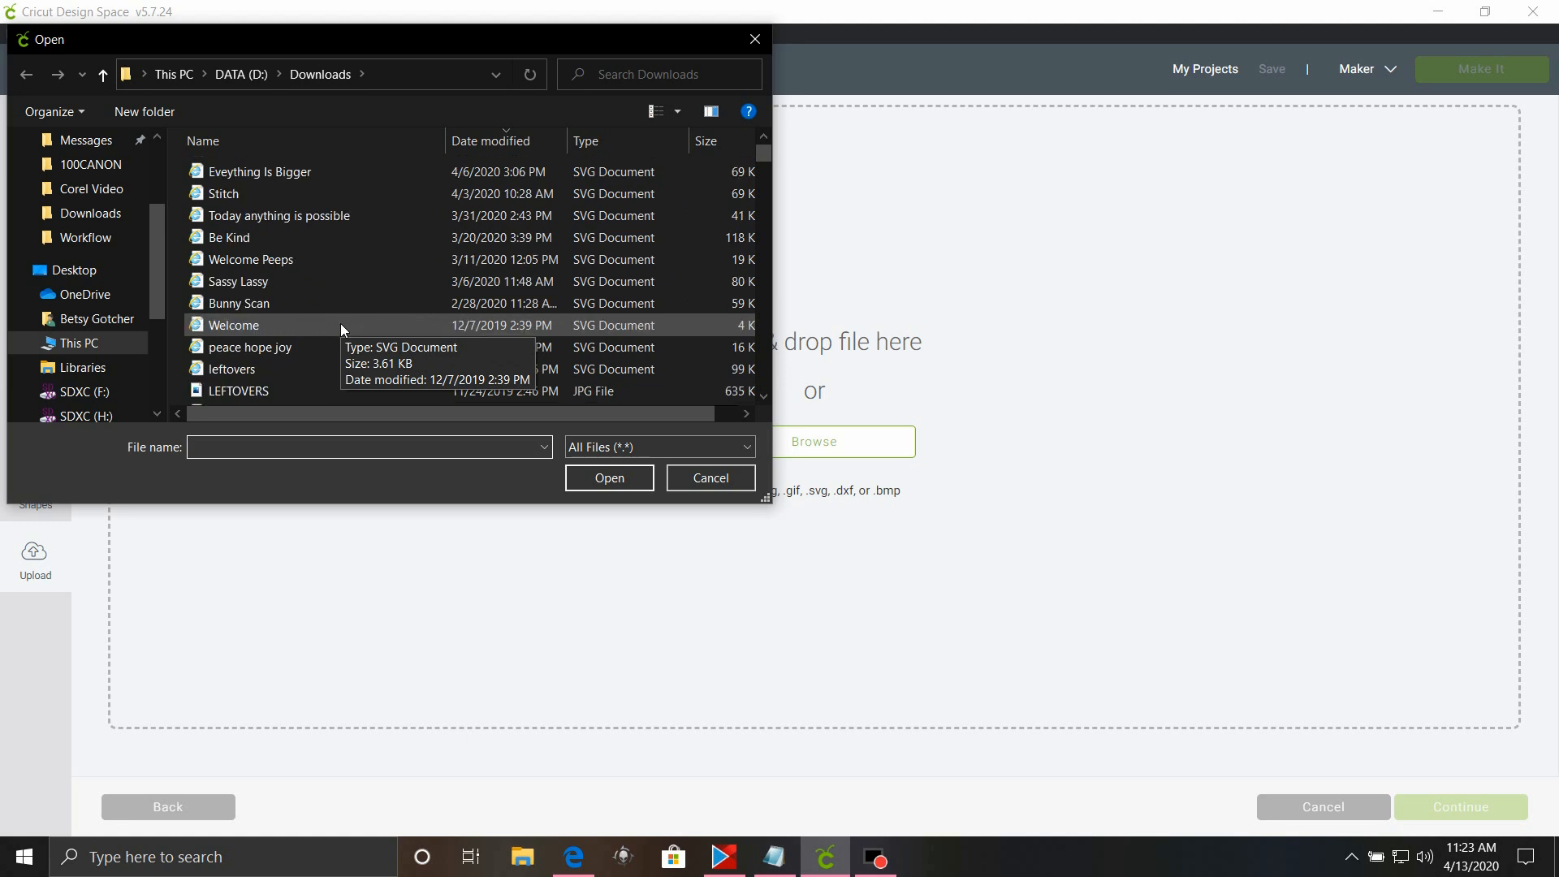
click(494, 145)
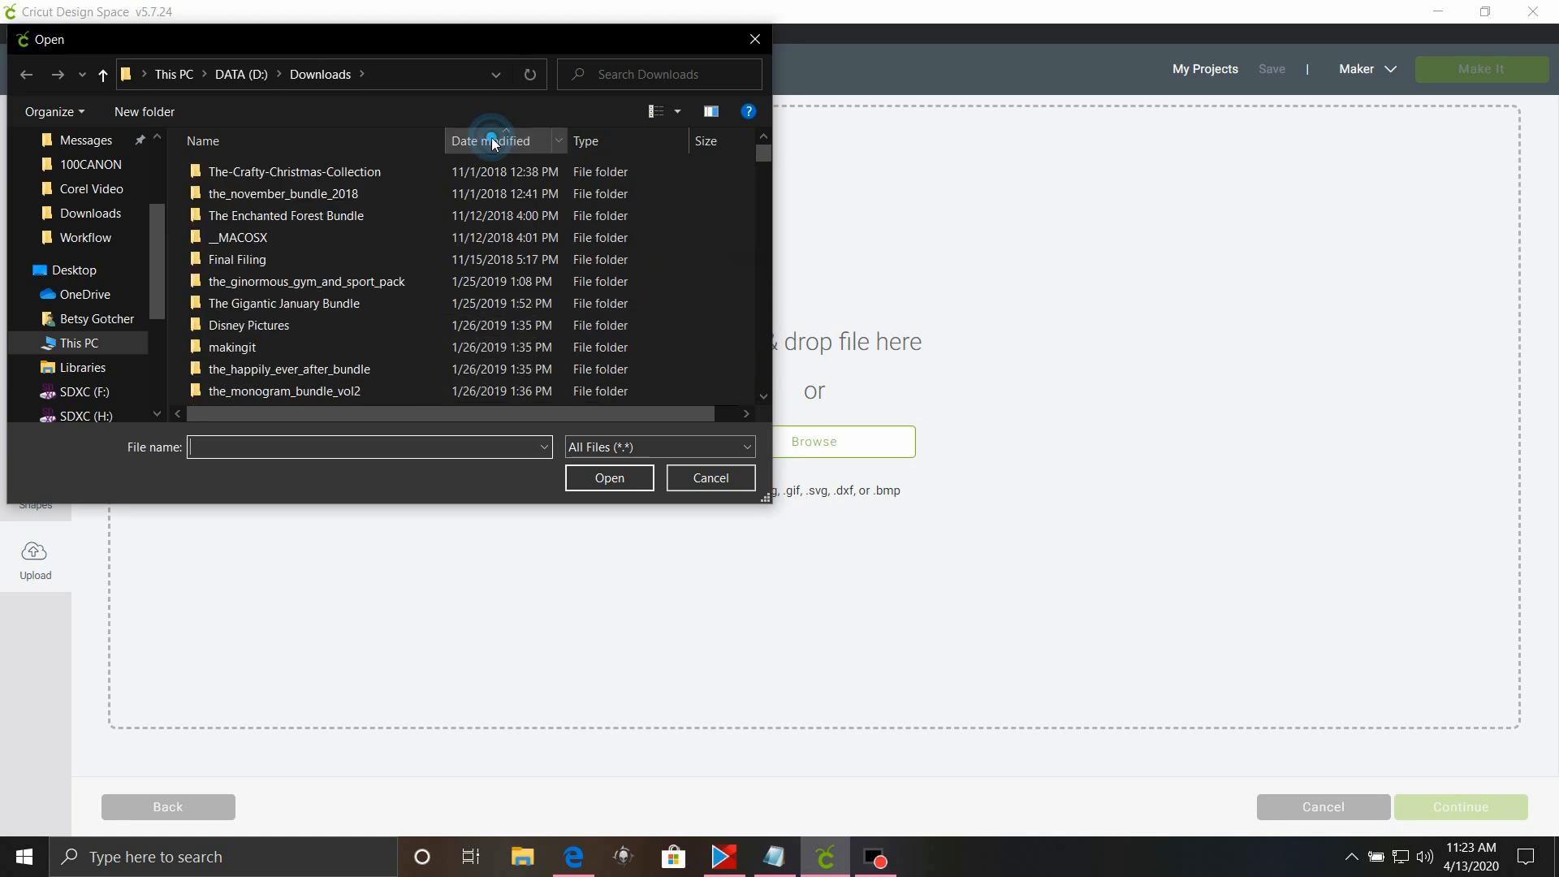
scroll(312, 228, down, 5)
scroll(314, 257, down, 5)
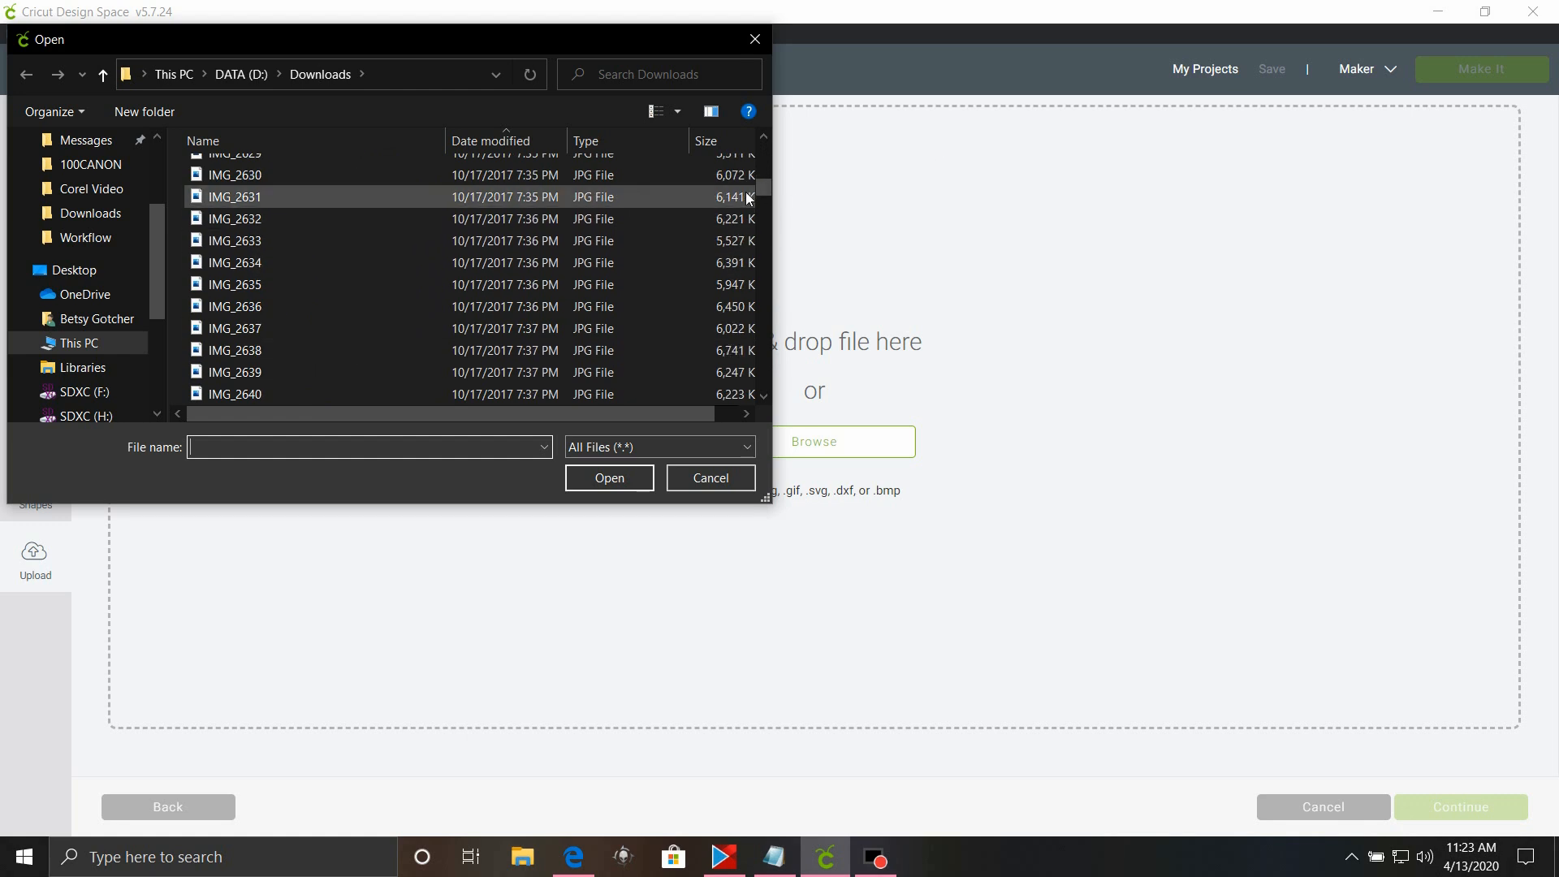
drag(760, 181, 750, 119)
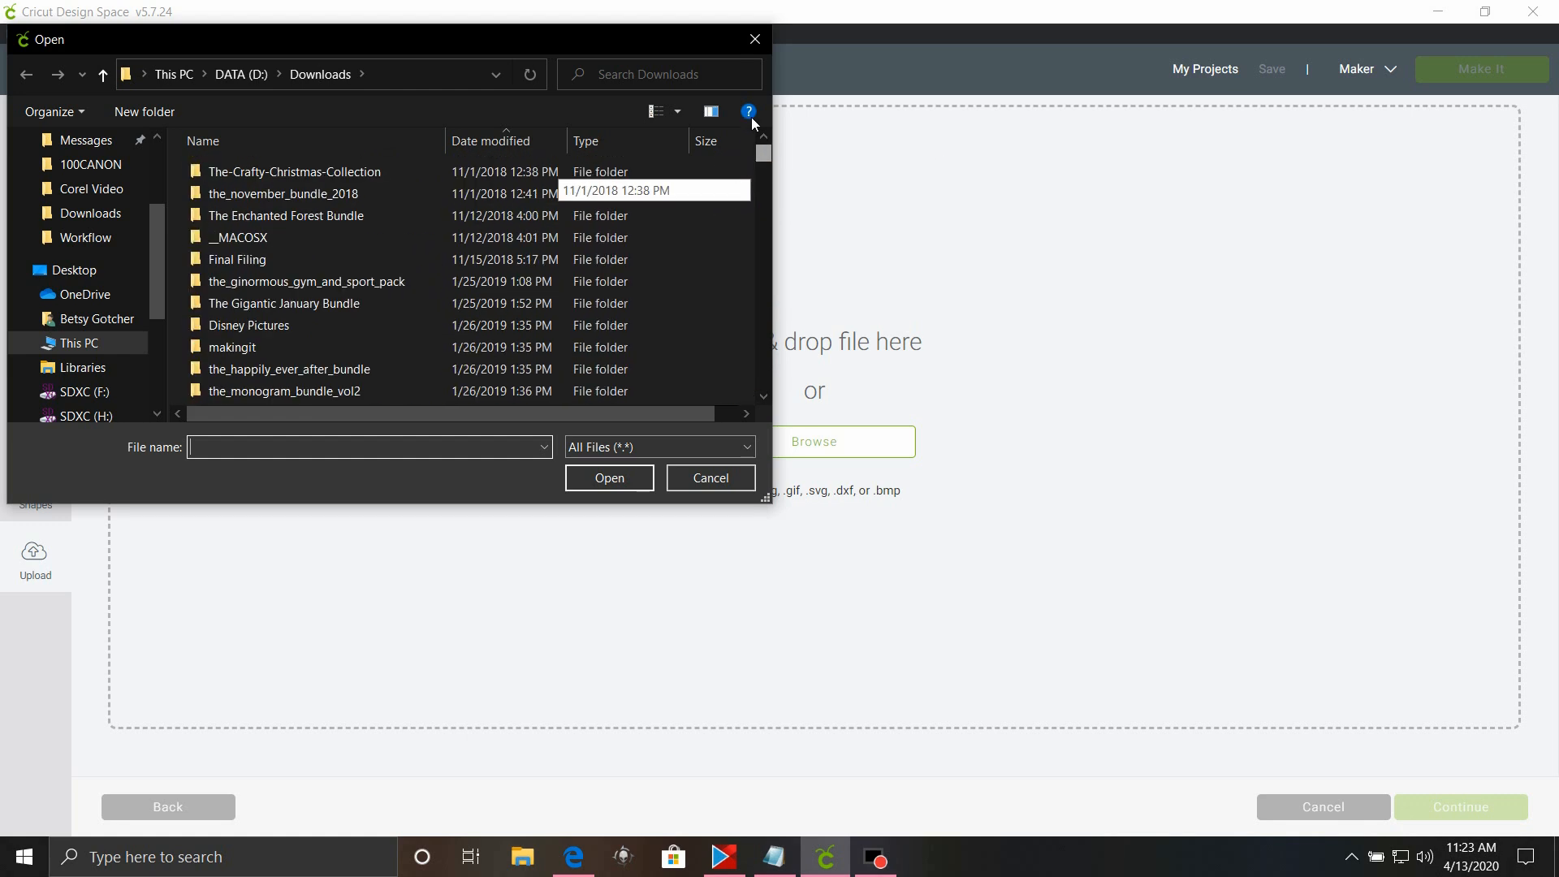
scroll(256, 278, down, 12)
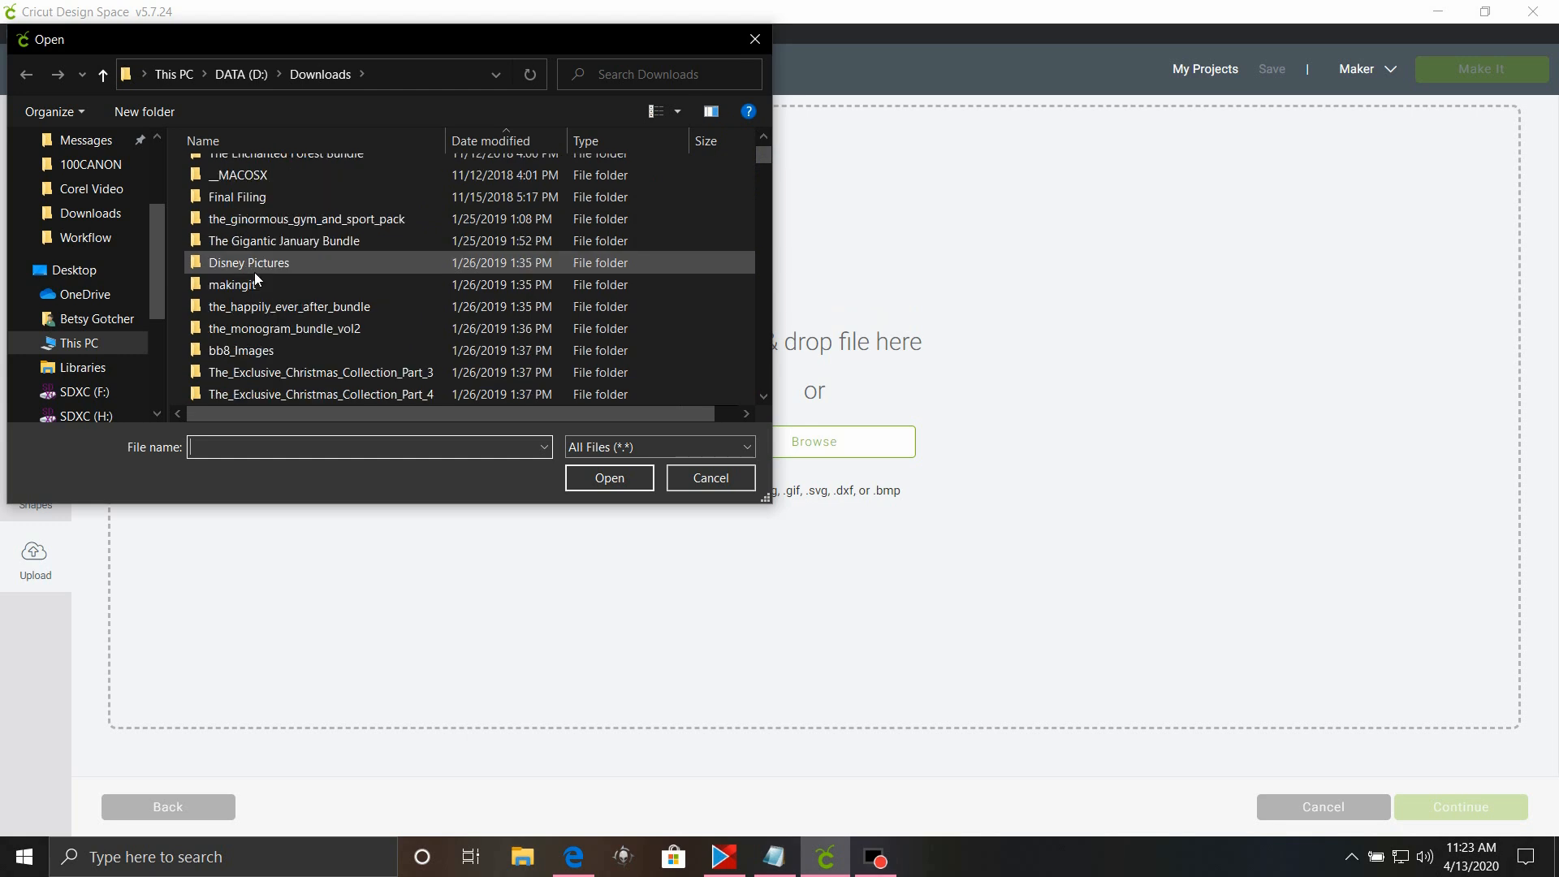
scroll(257, 302, down, 13)
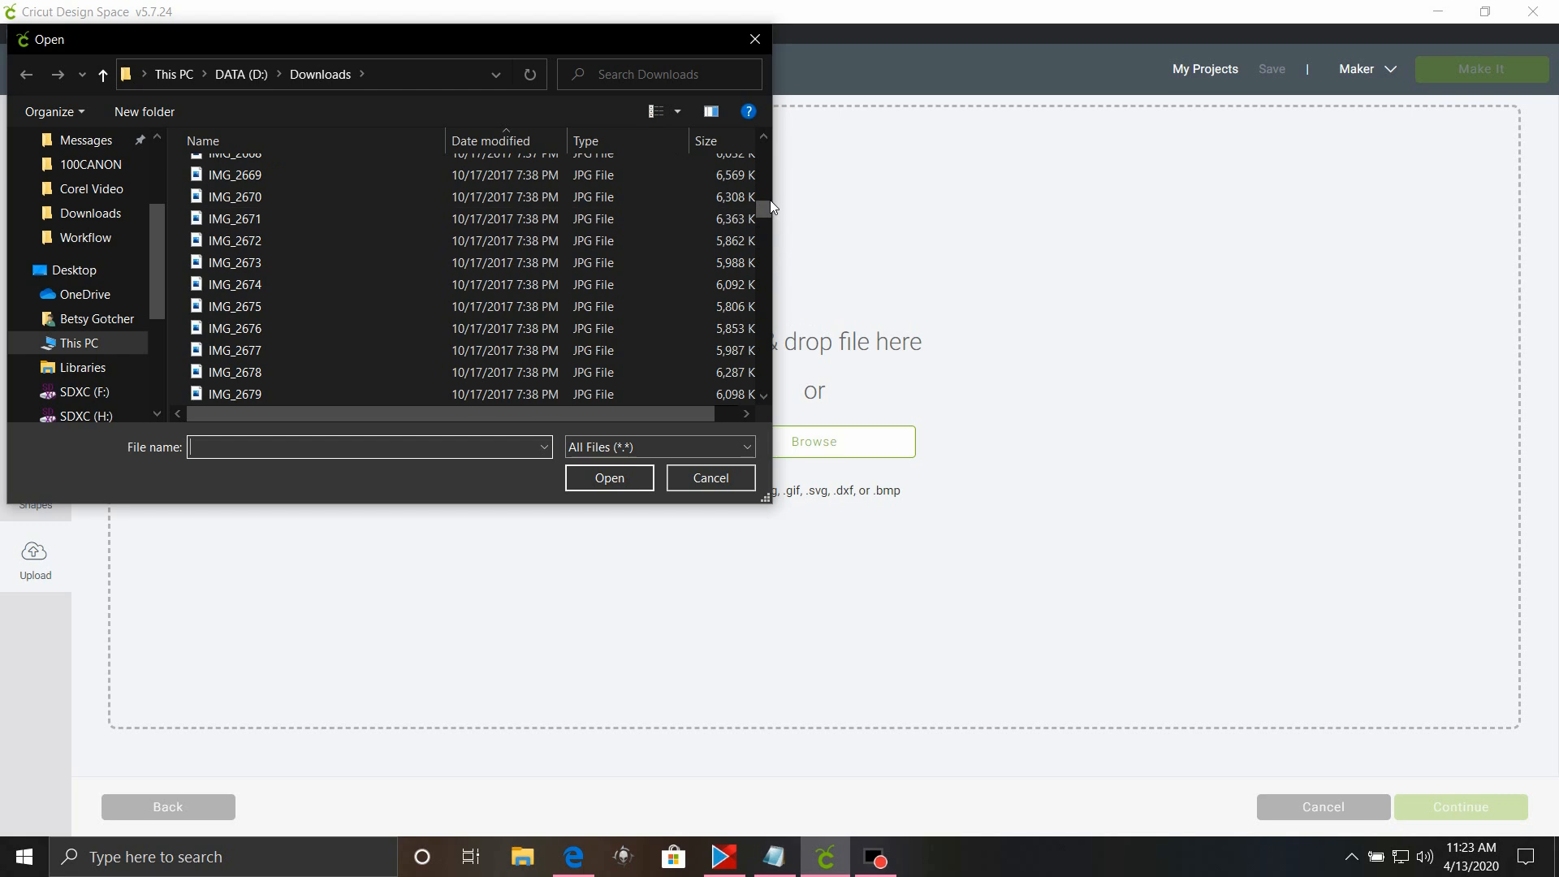
drag(767, 202, 776, 420)
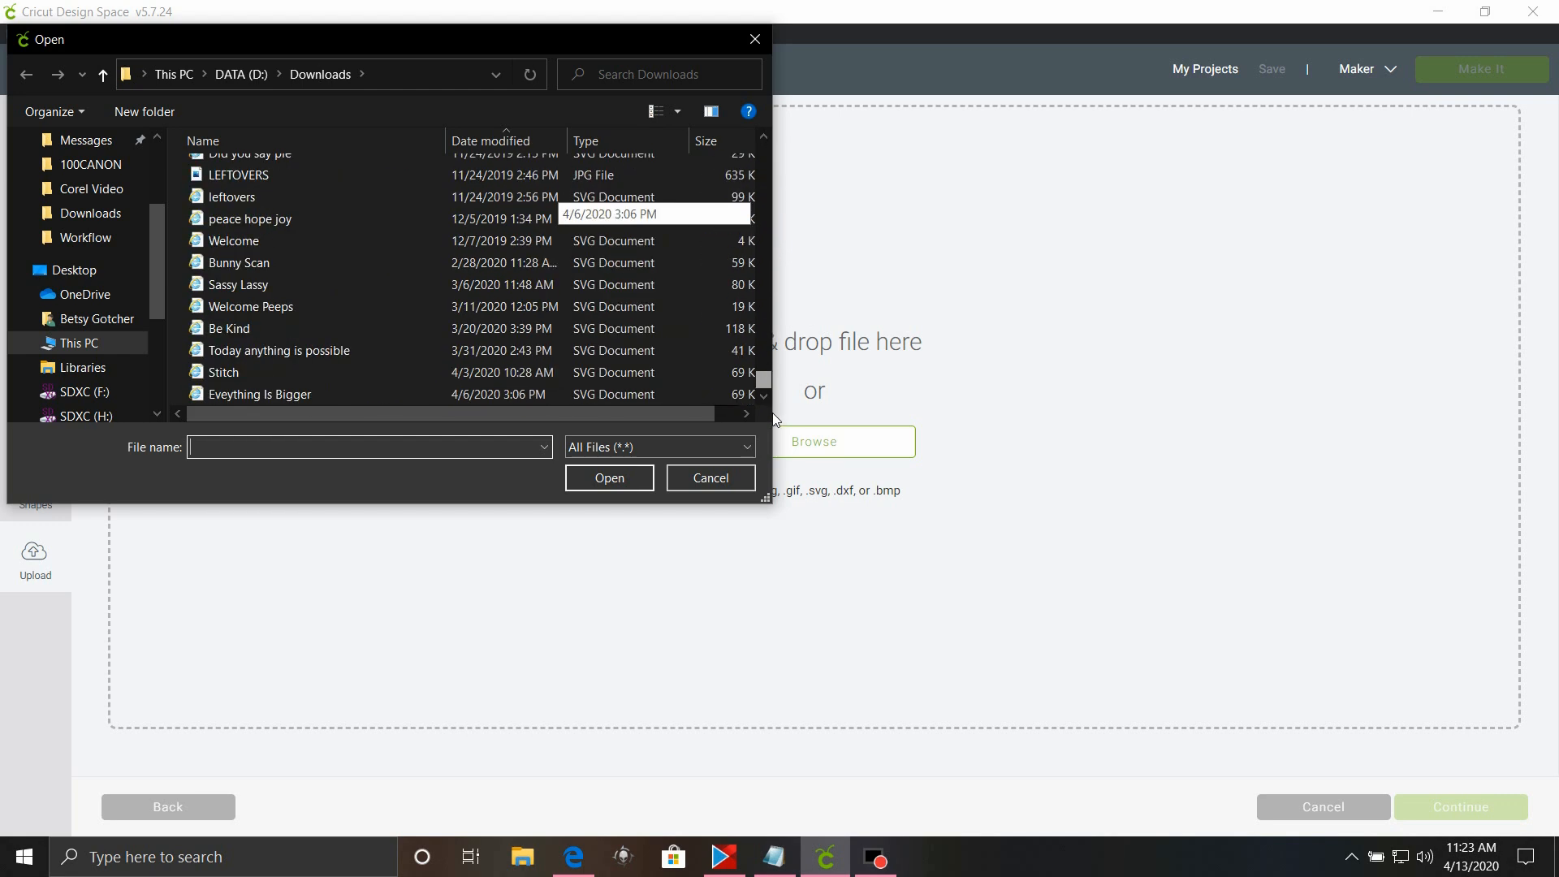
scroll(185, 354, up, 1)
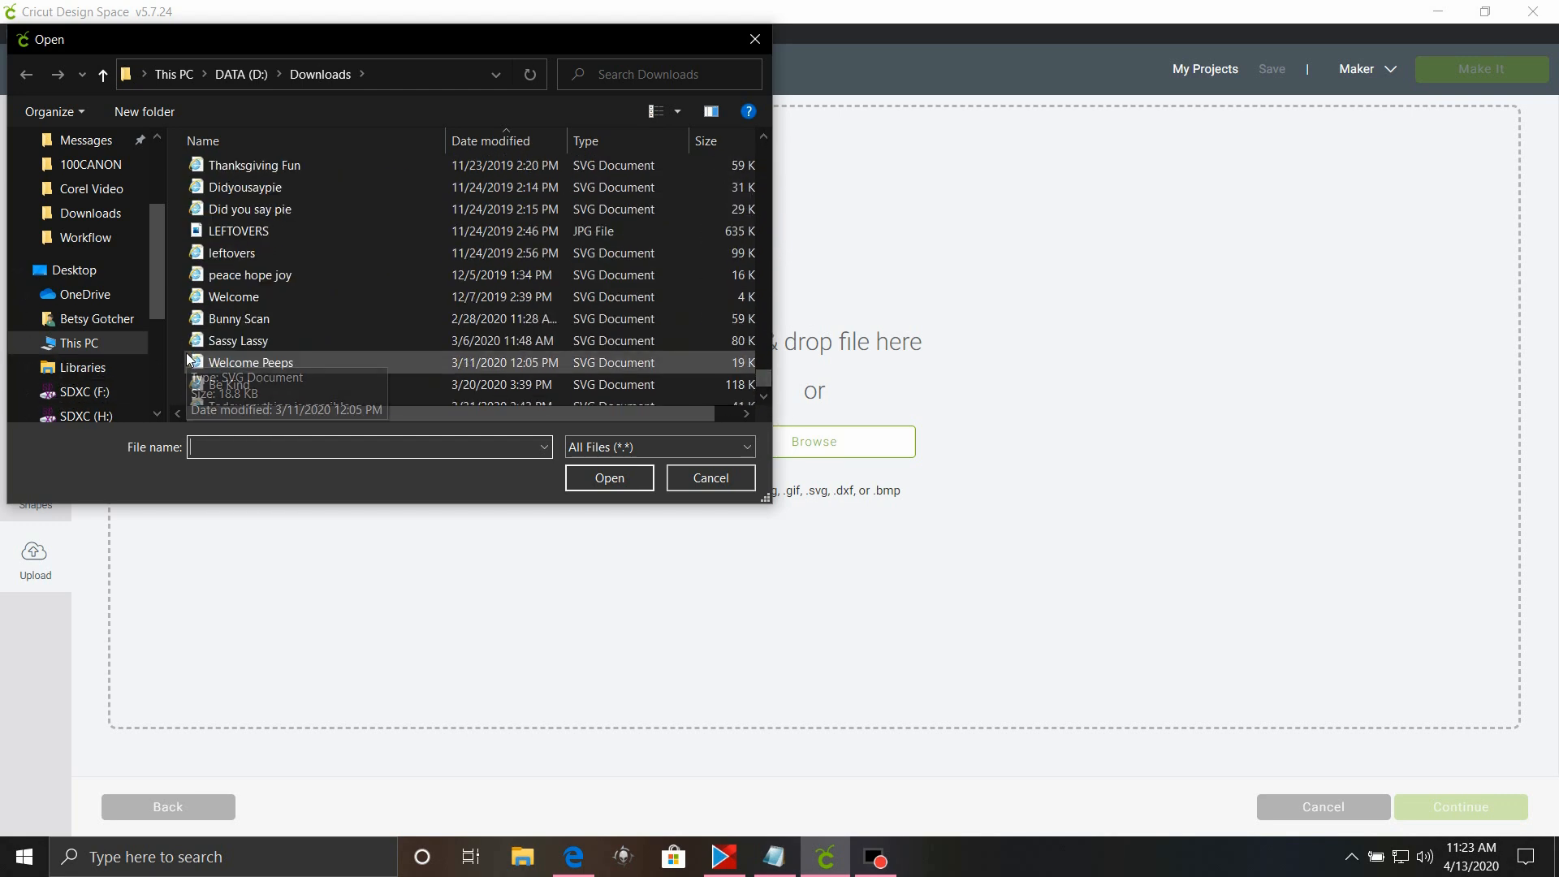
scroll(188, 358, up, 3)
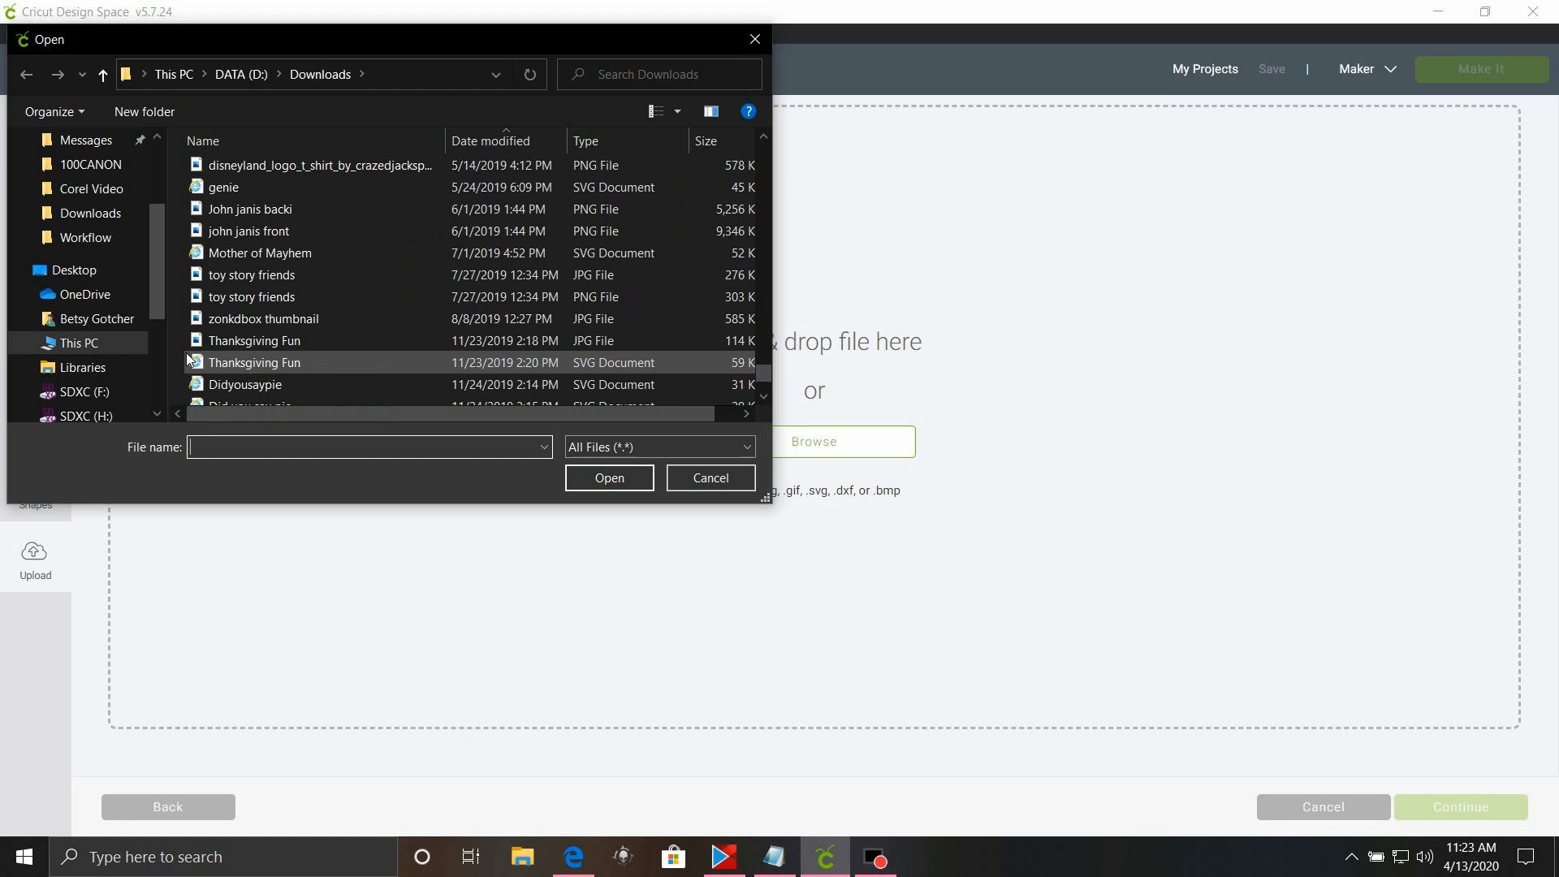
scroll(188, 359, up, 1)
scroll(188, 360, down, 5)
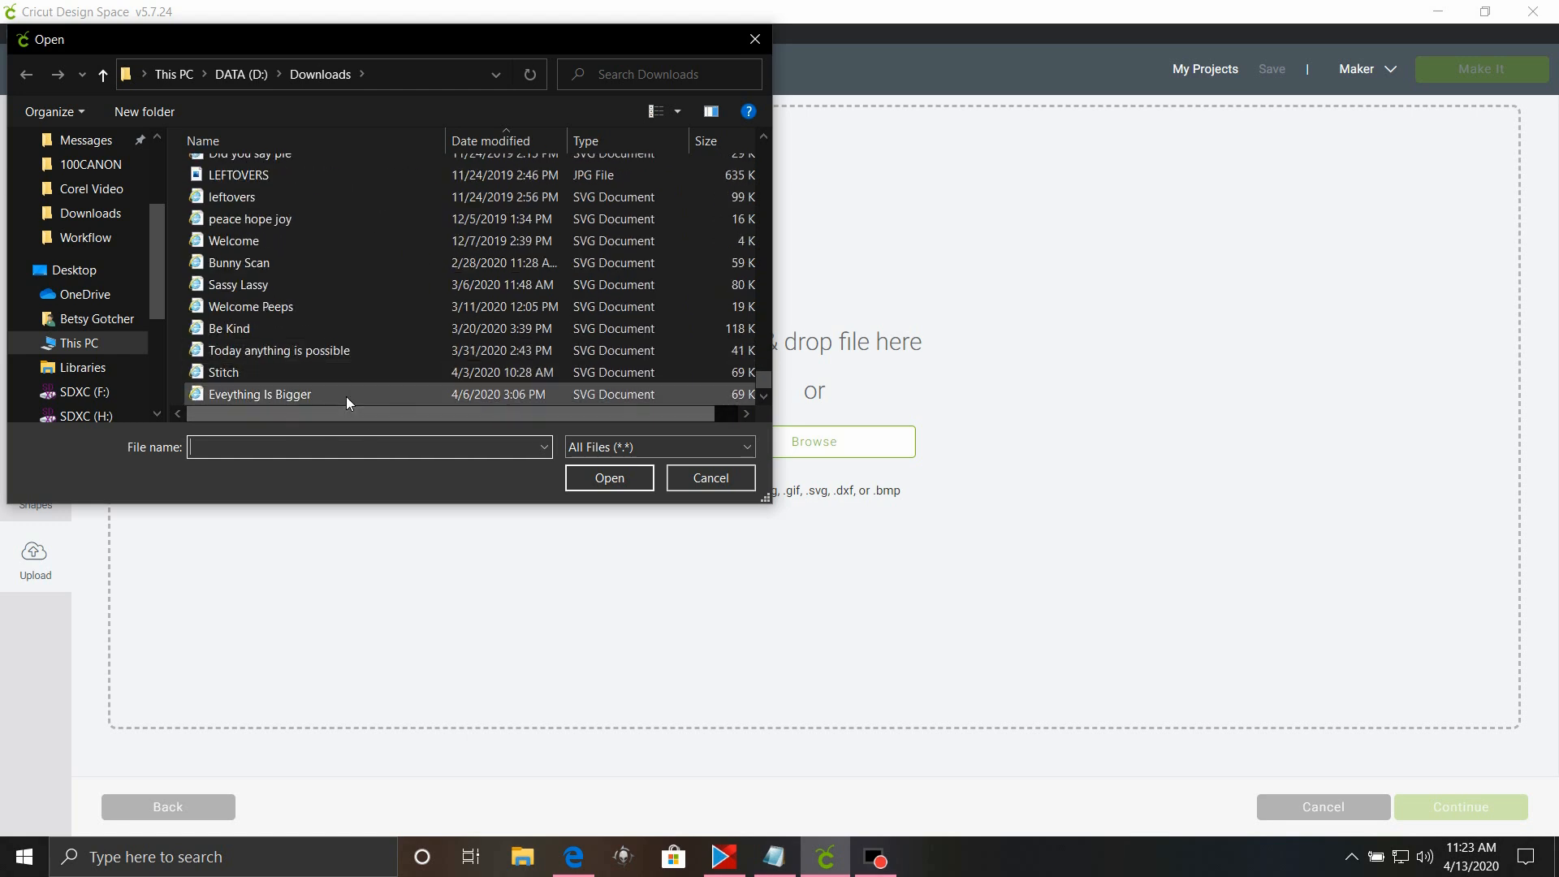
scroll(346, 394, up, 5)
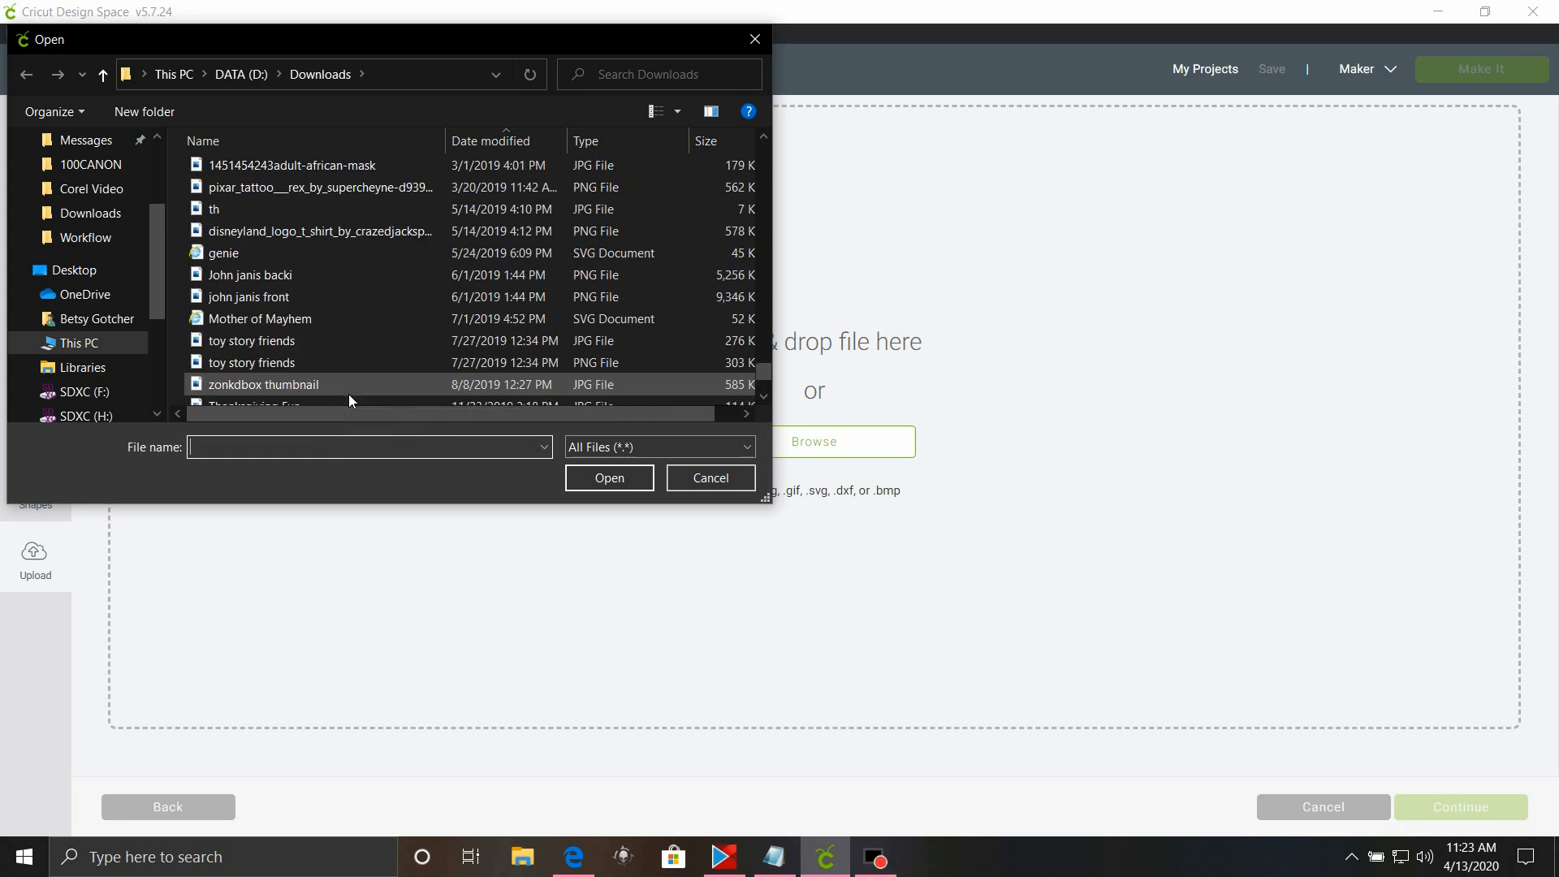
scroll(349, 393, up, 1)
drag(157, 239, 130, 113)
click(82, 148)
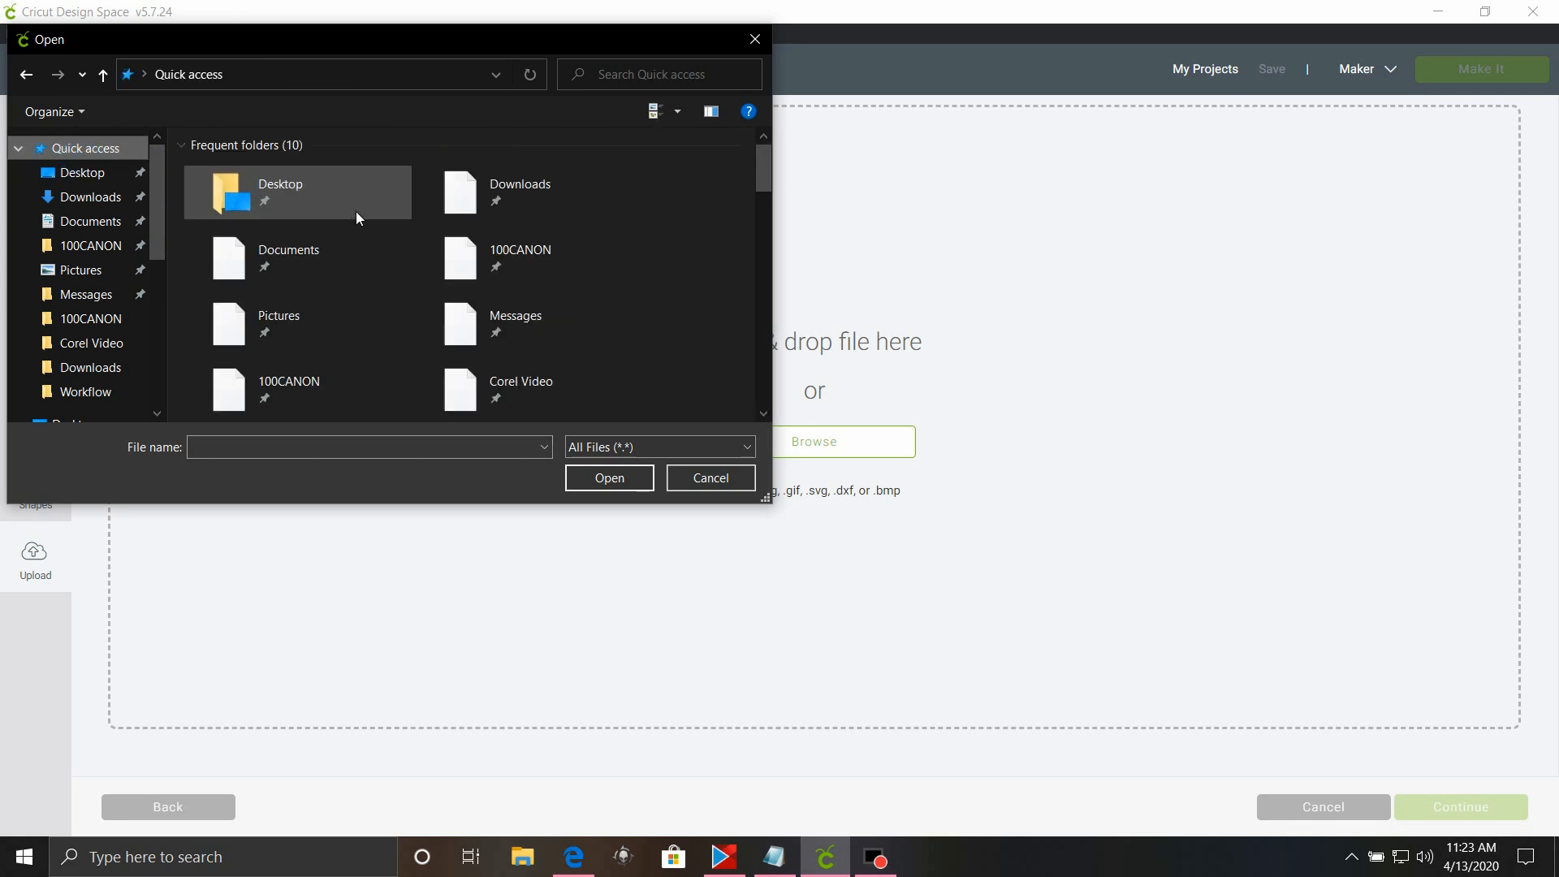
scroll(313, 264, down, 3)
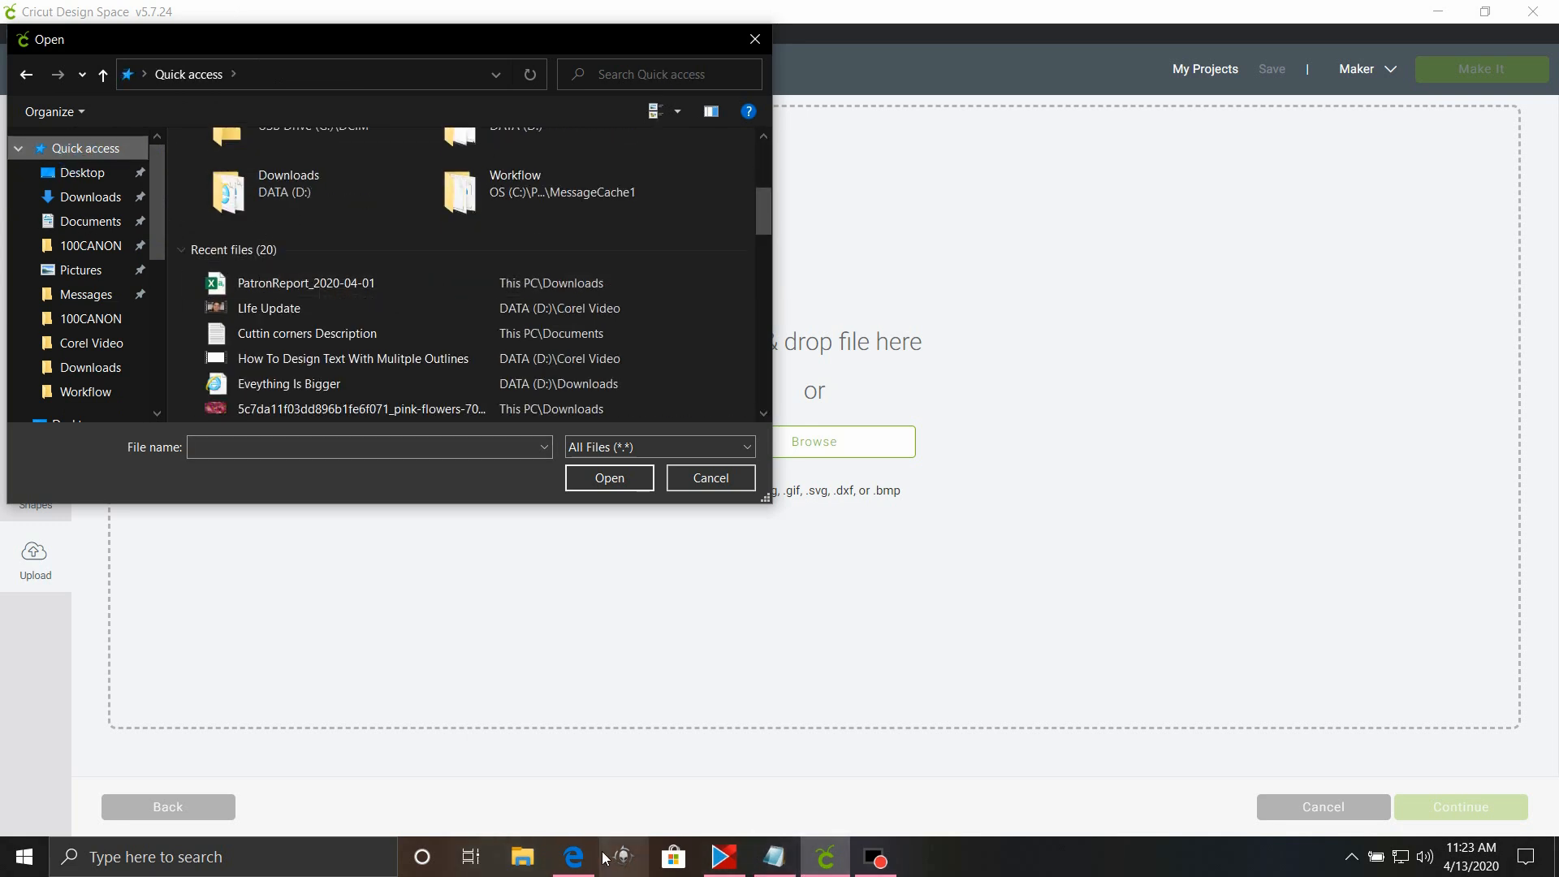
Switch to the Edge browser, open the downloaded salty like my margarita (1).svg to preview it, and close the preview window.
click(574, 857)
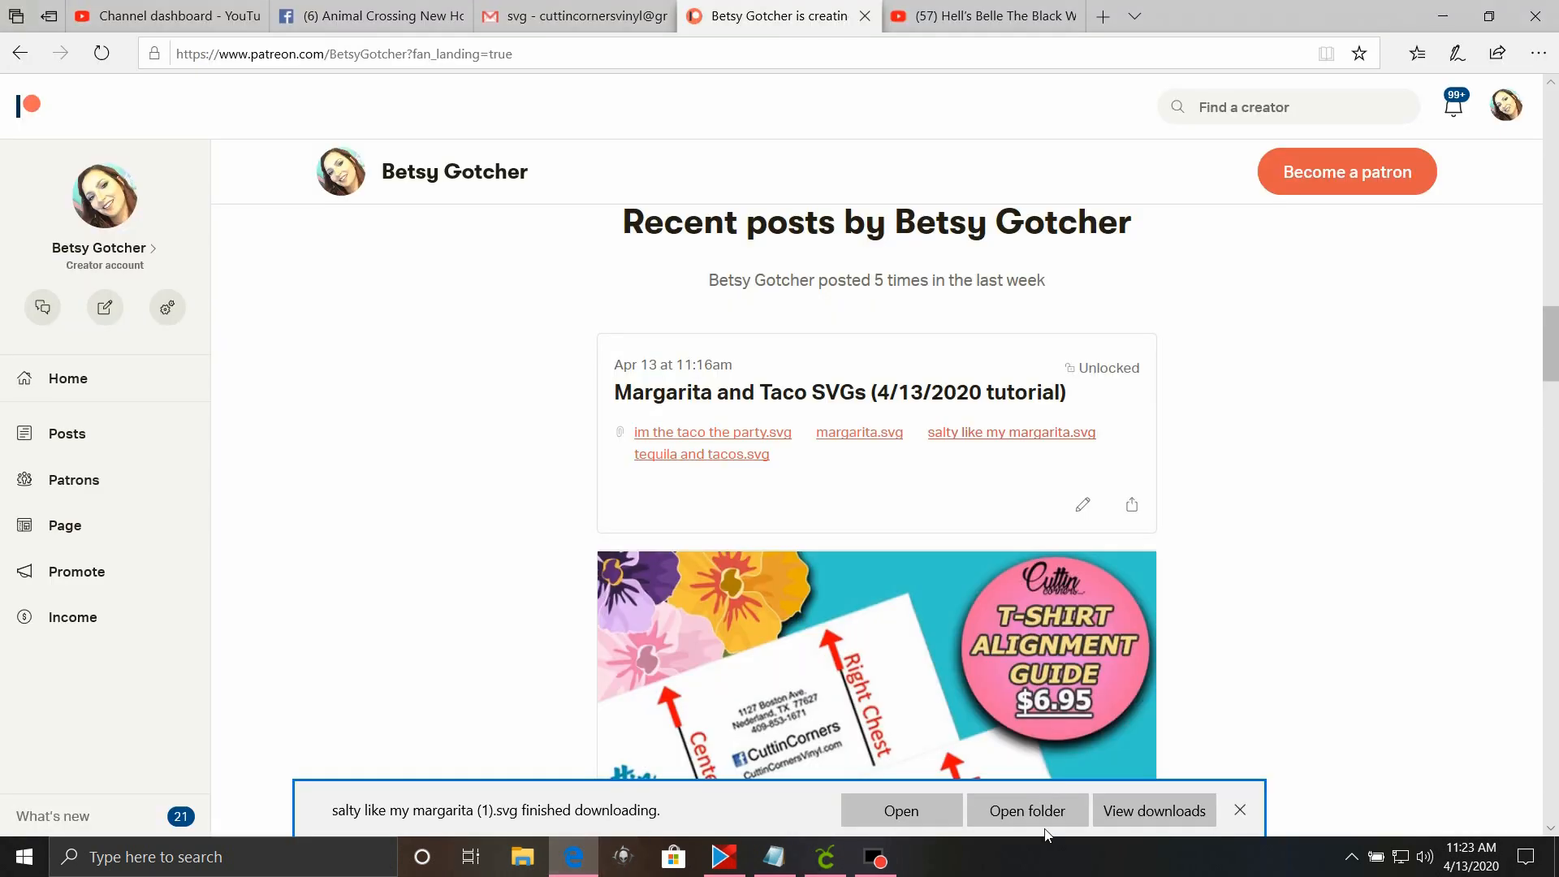
click(903, 809)
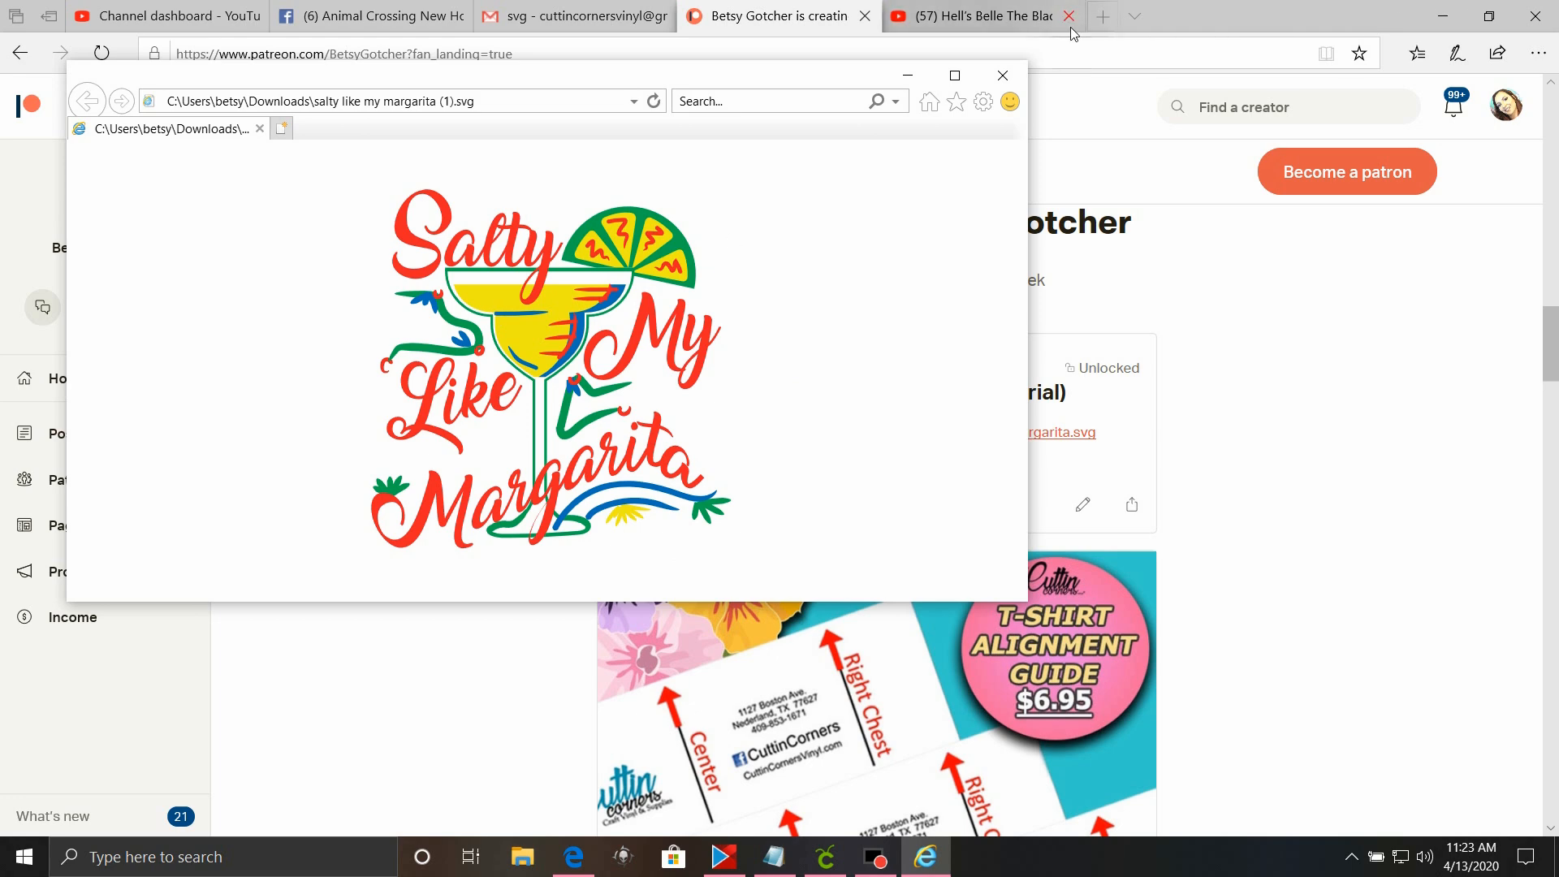
click(1003, 75)
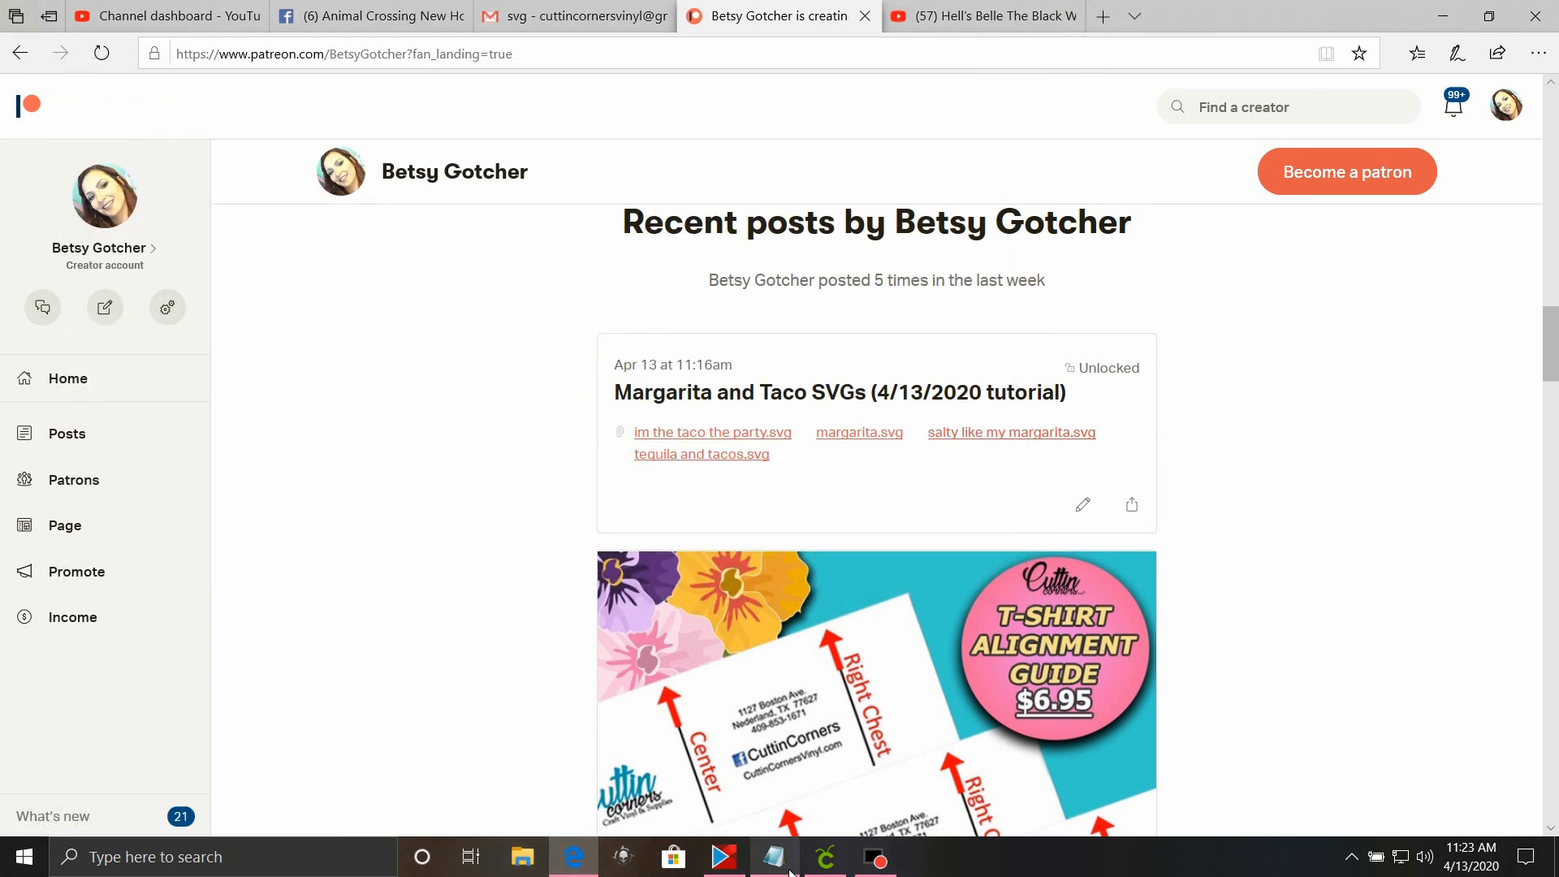
Back in Cricut Design Space, upload salty like my margarita (1) from the recent files and save it under its default name.
click(825, 857)
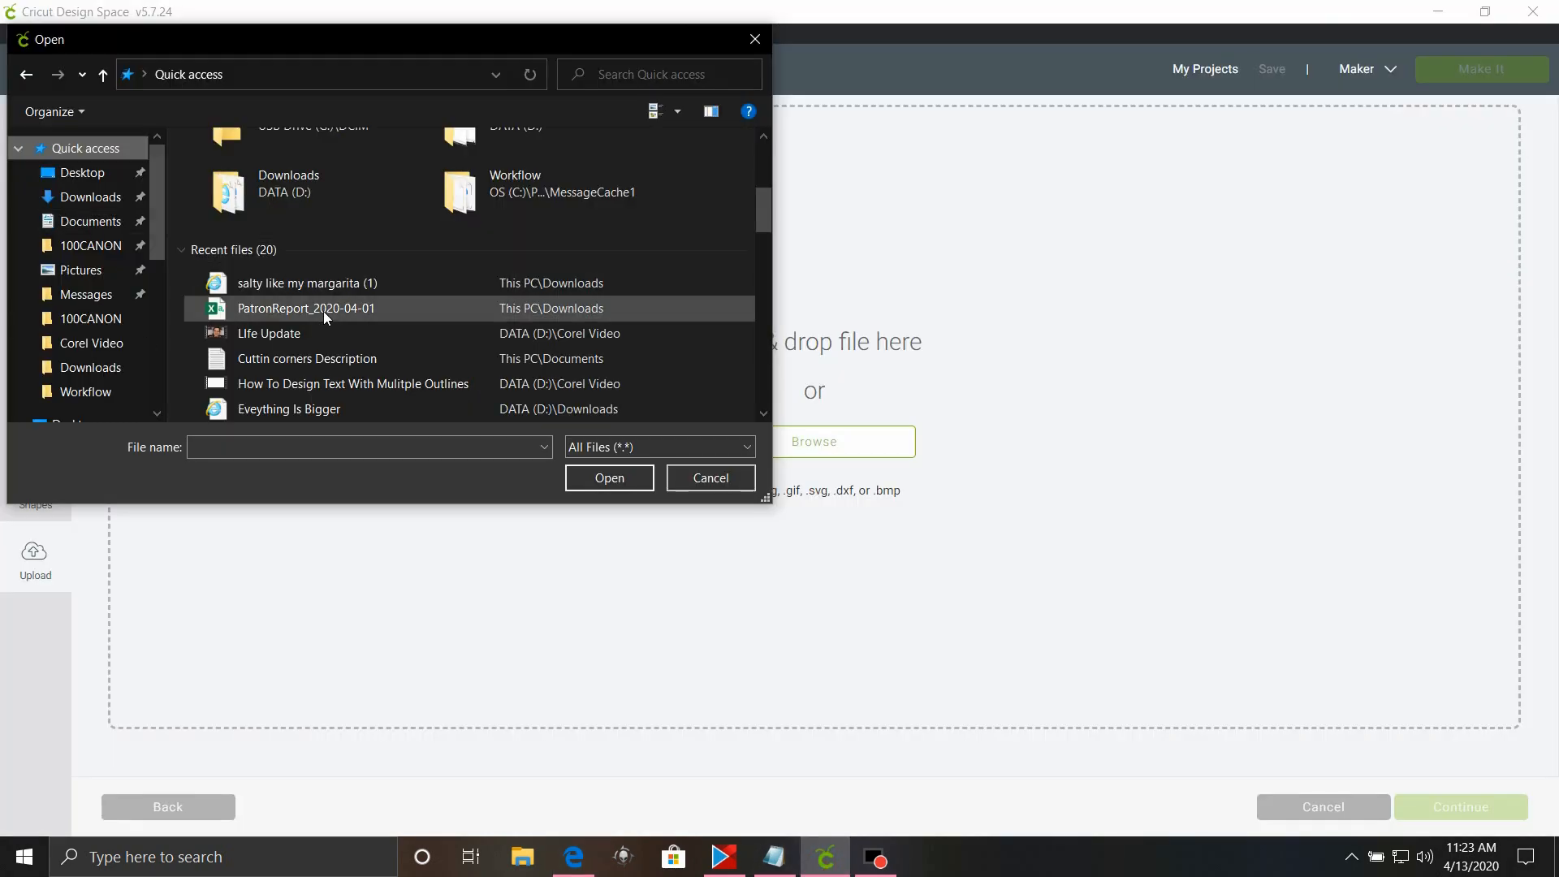
click(331, 286)
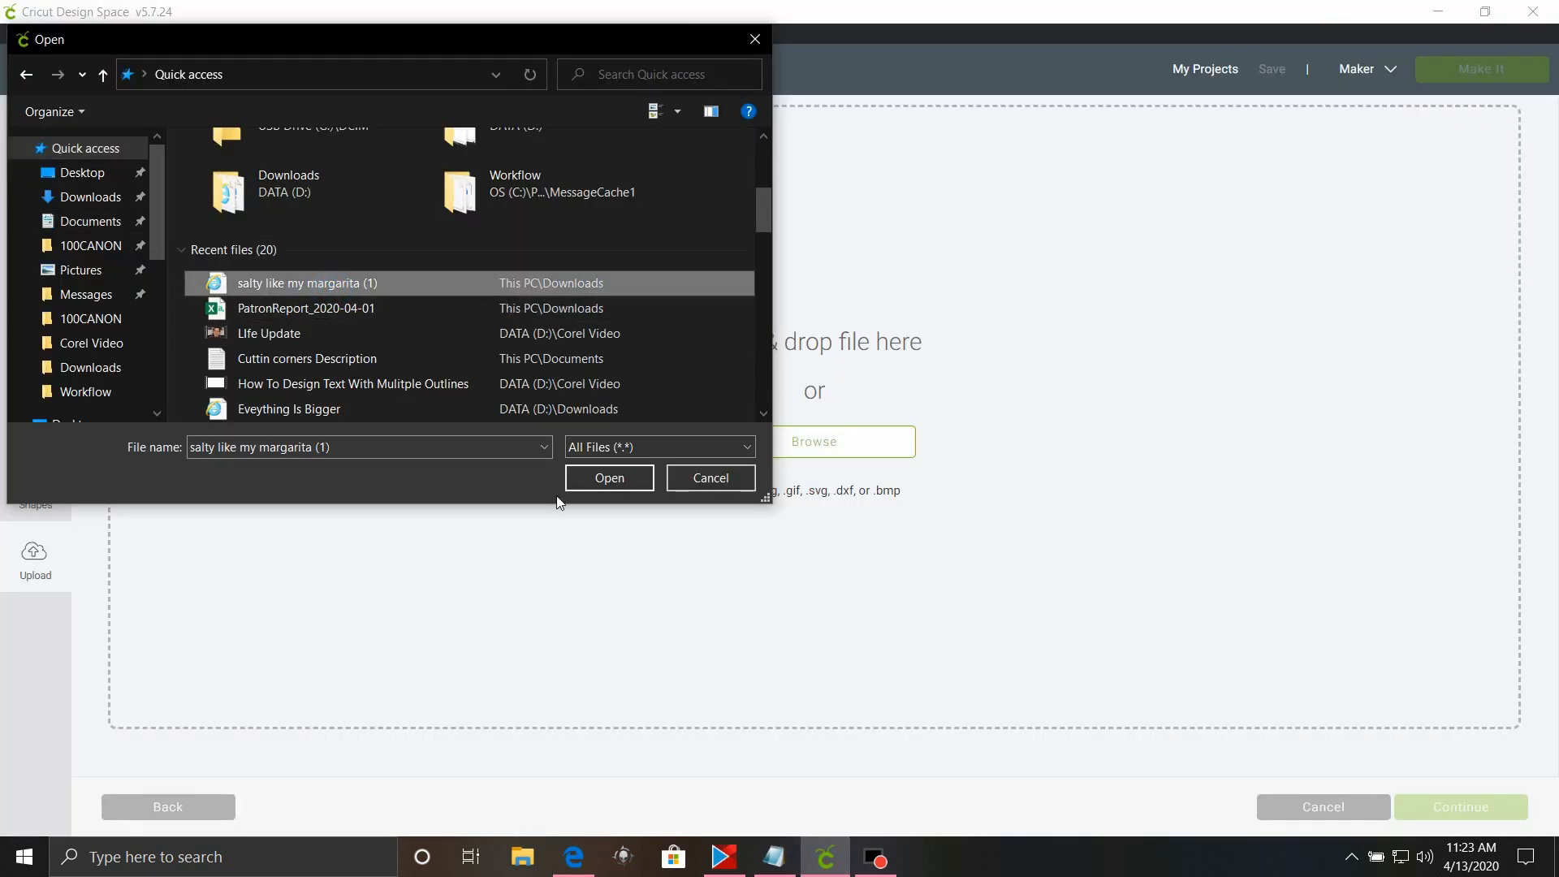
click(620, 478)
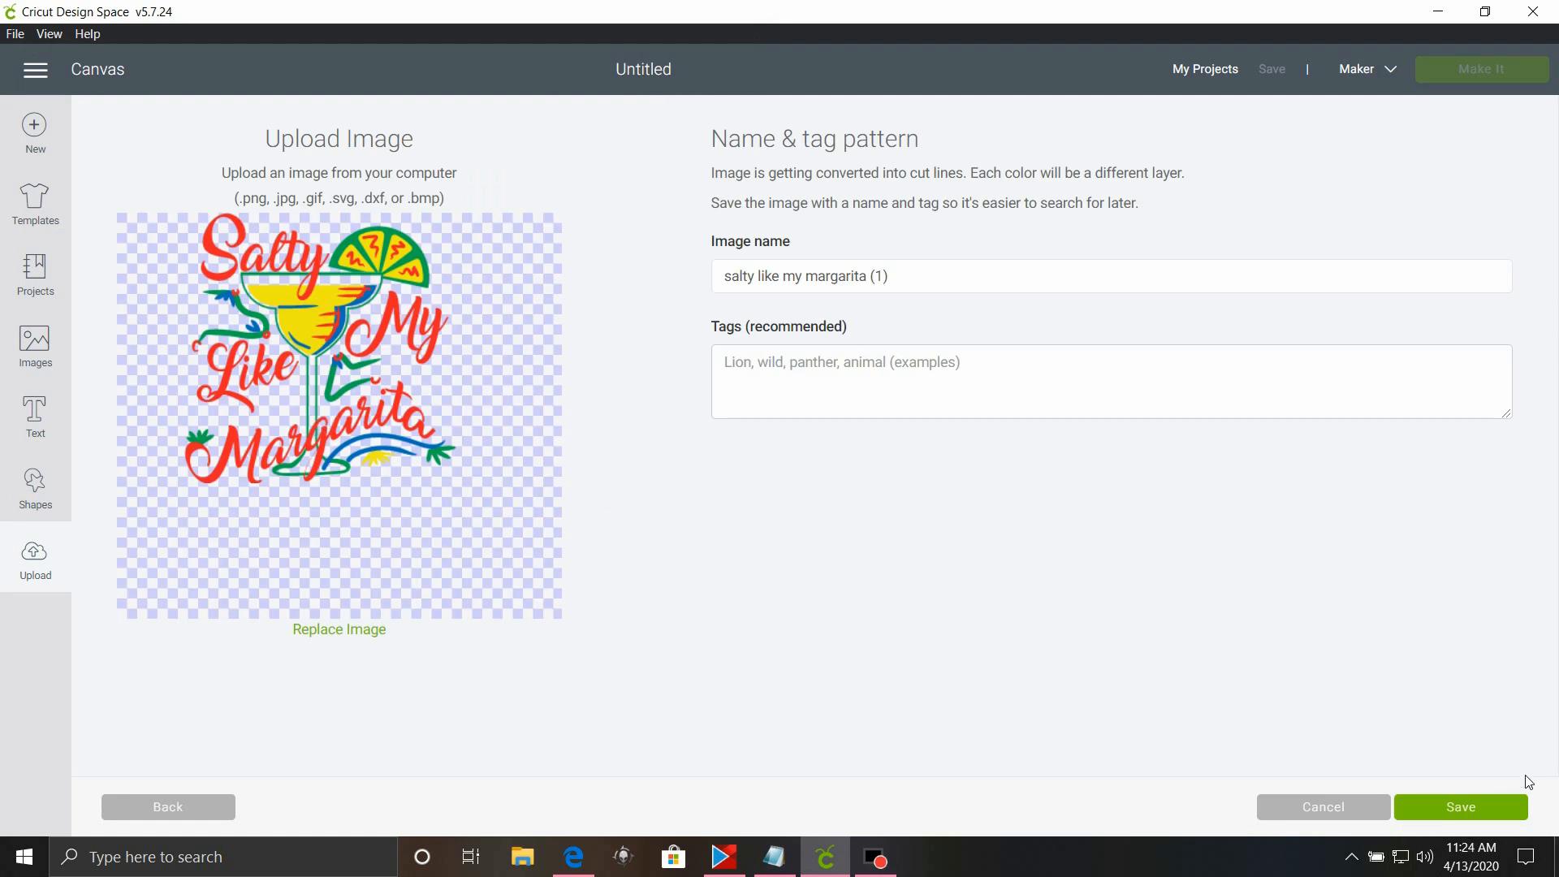
click(1466, 806)
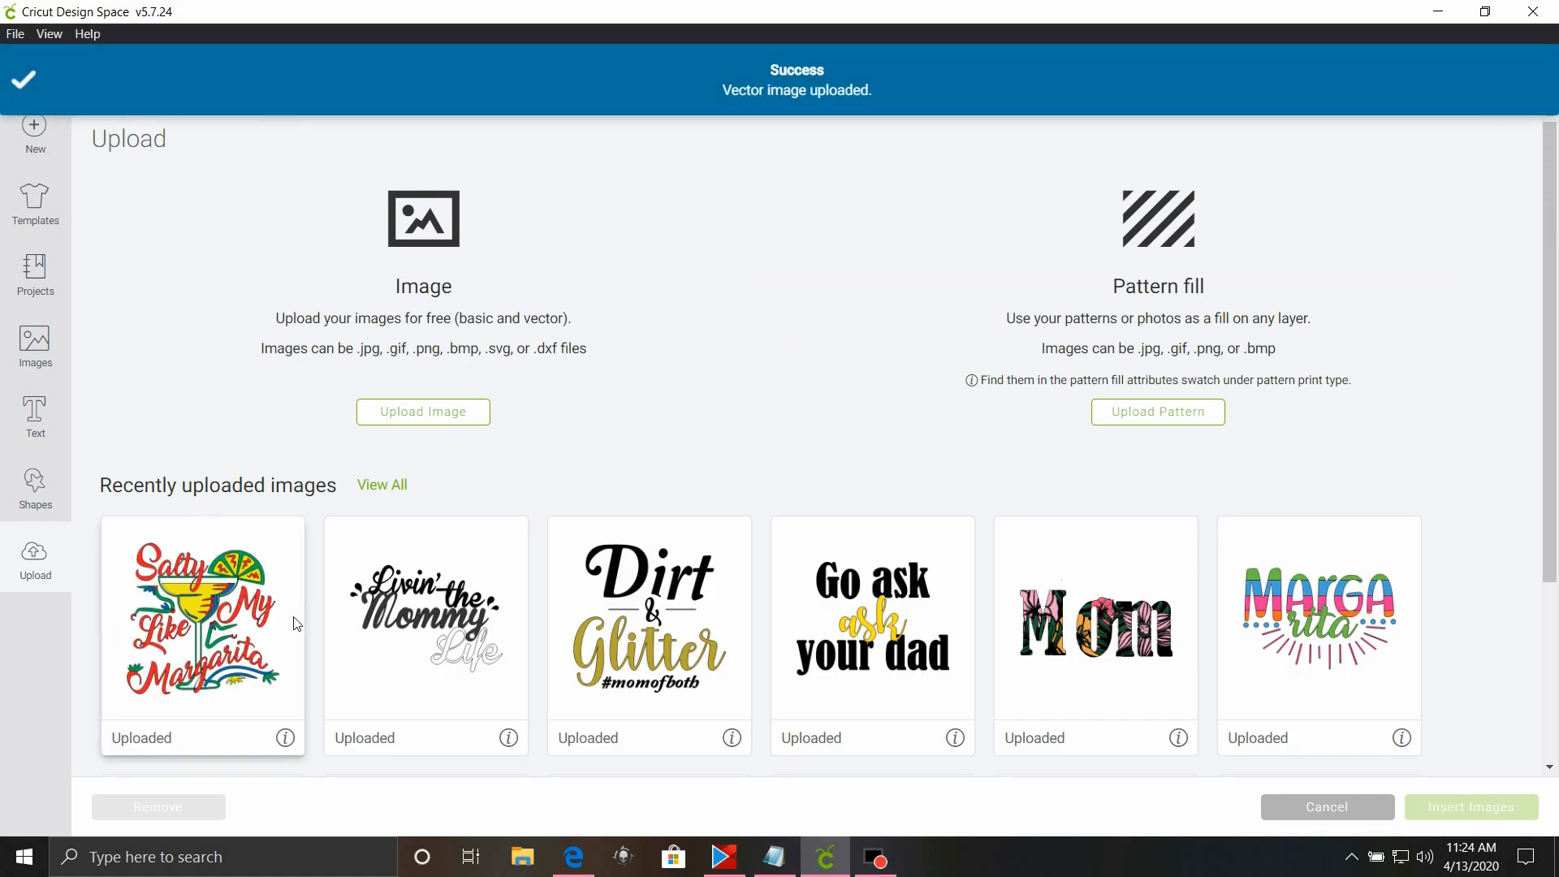
Insert the newly uploaded Salty Like My Margarita image onto the canvas.
click(215, 641)
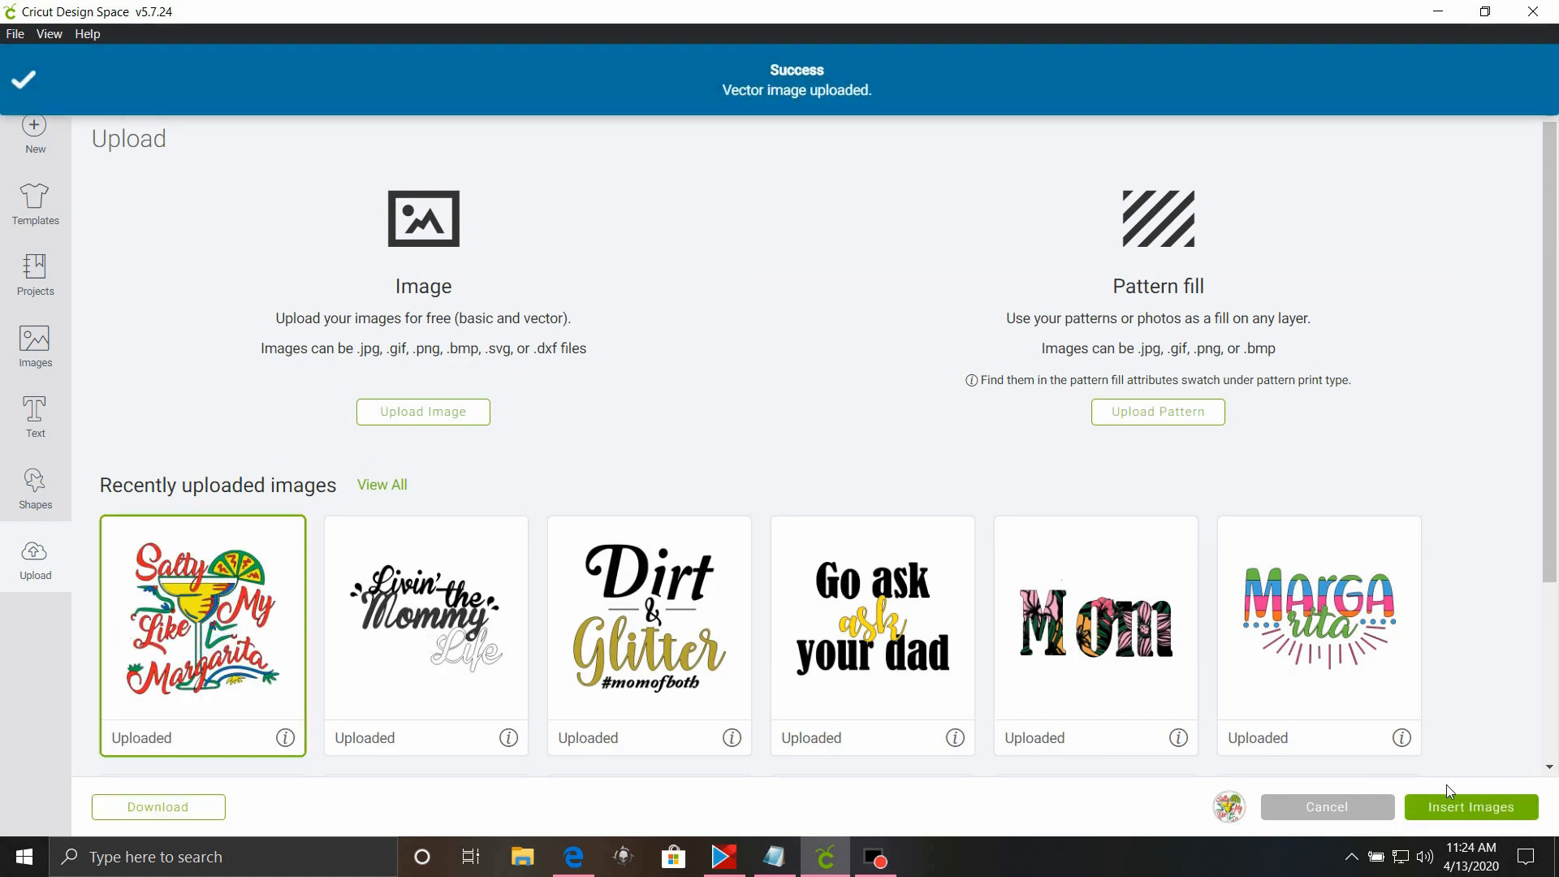
click(1459, 810)
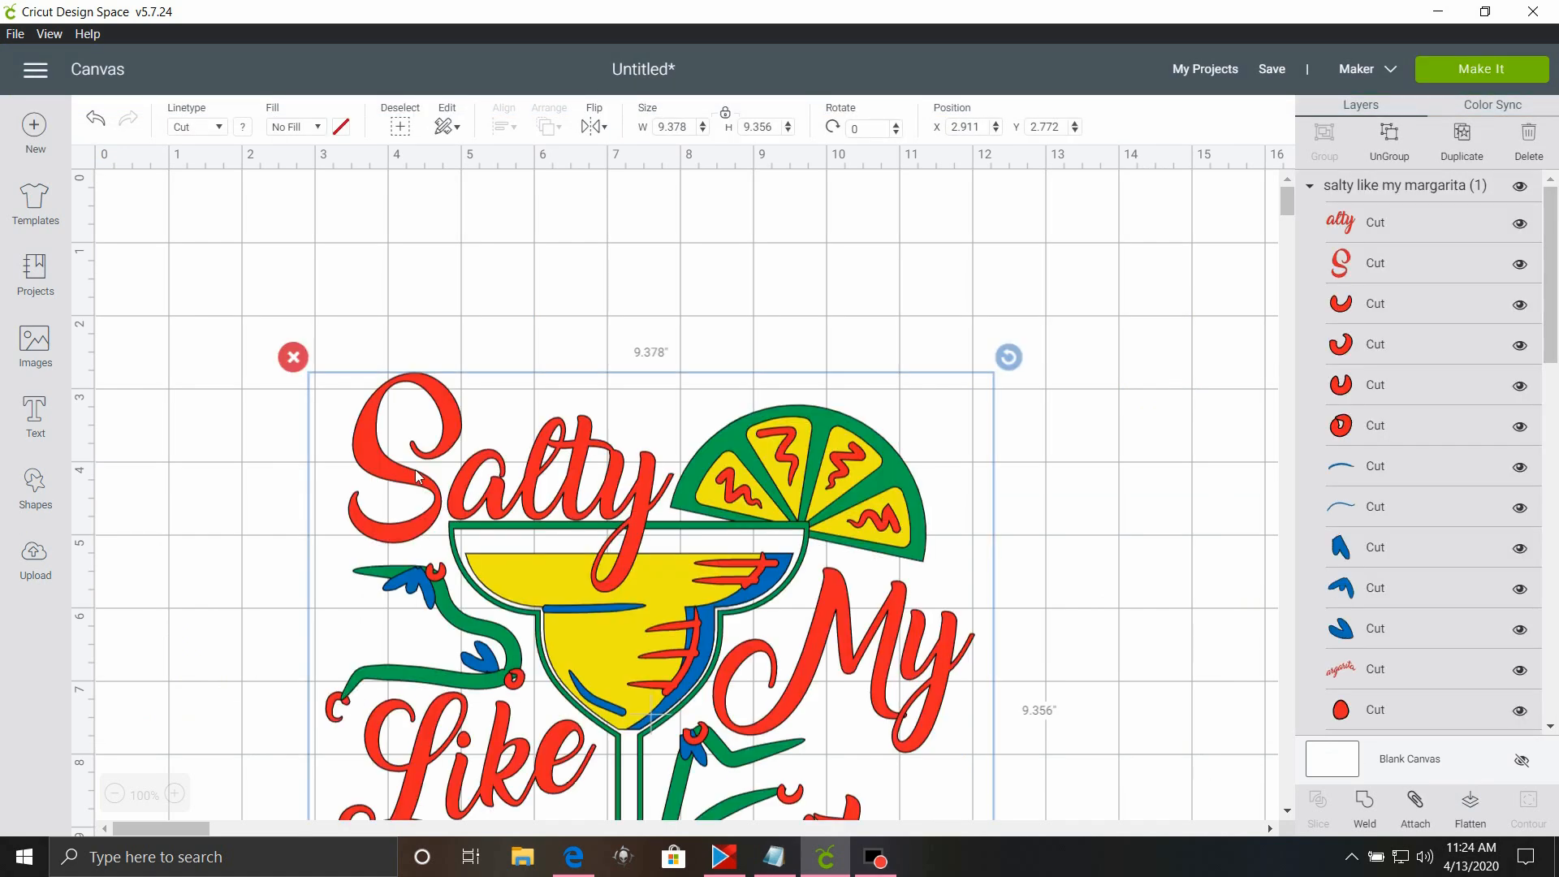
scroll(415, 471, down, 5)
scroll(401, 431, down, 5)
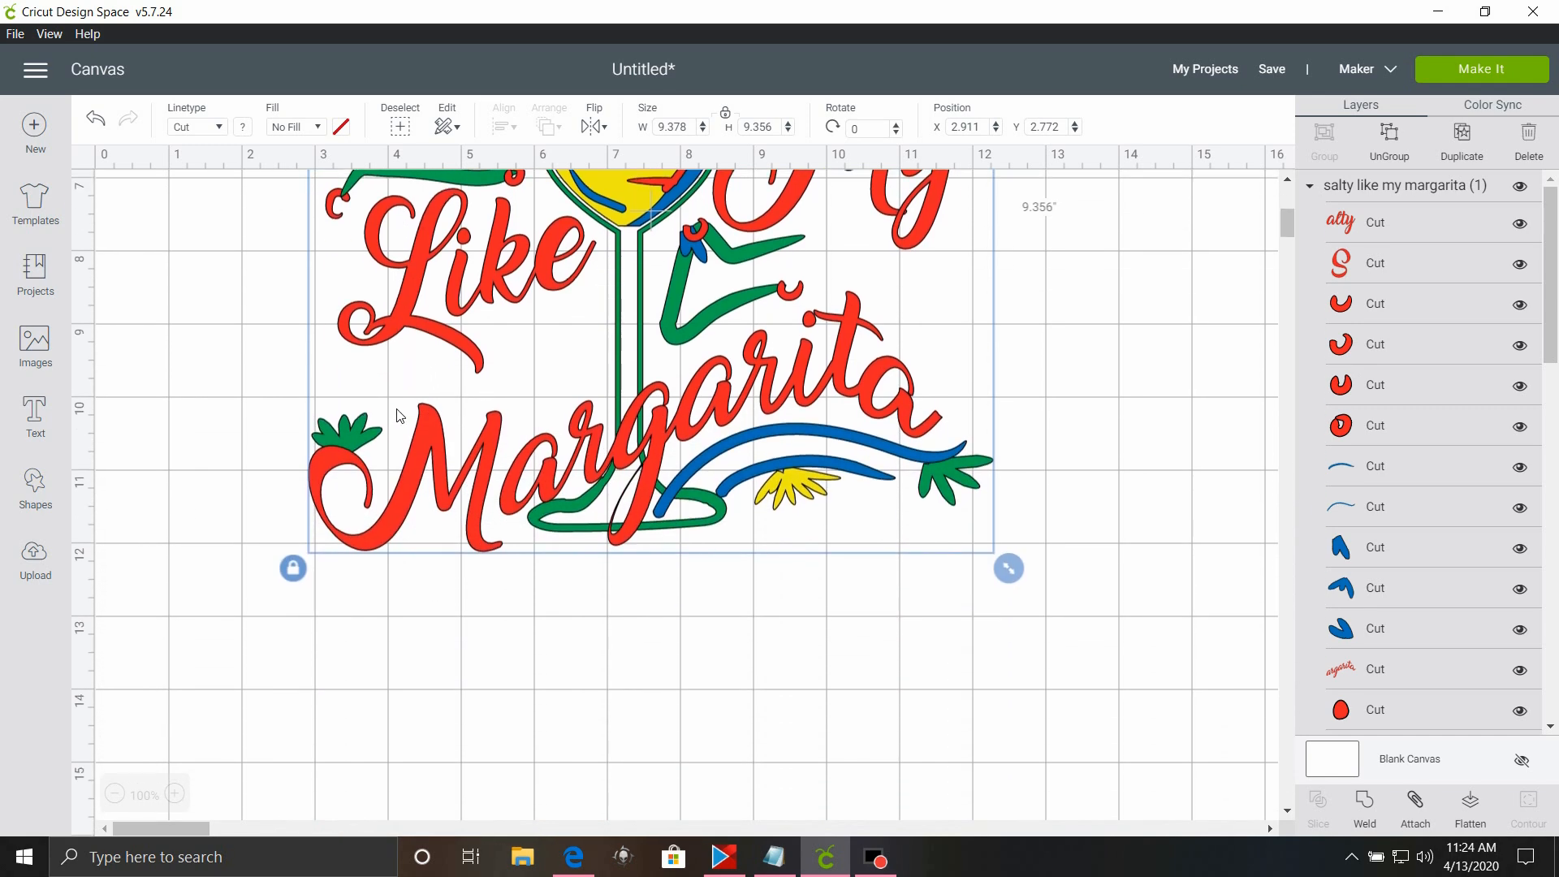
scroll(707, 233, up, 10)
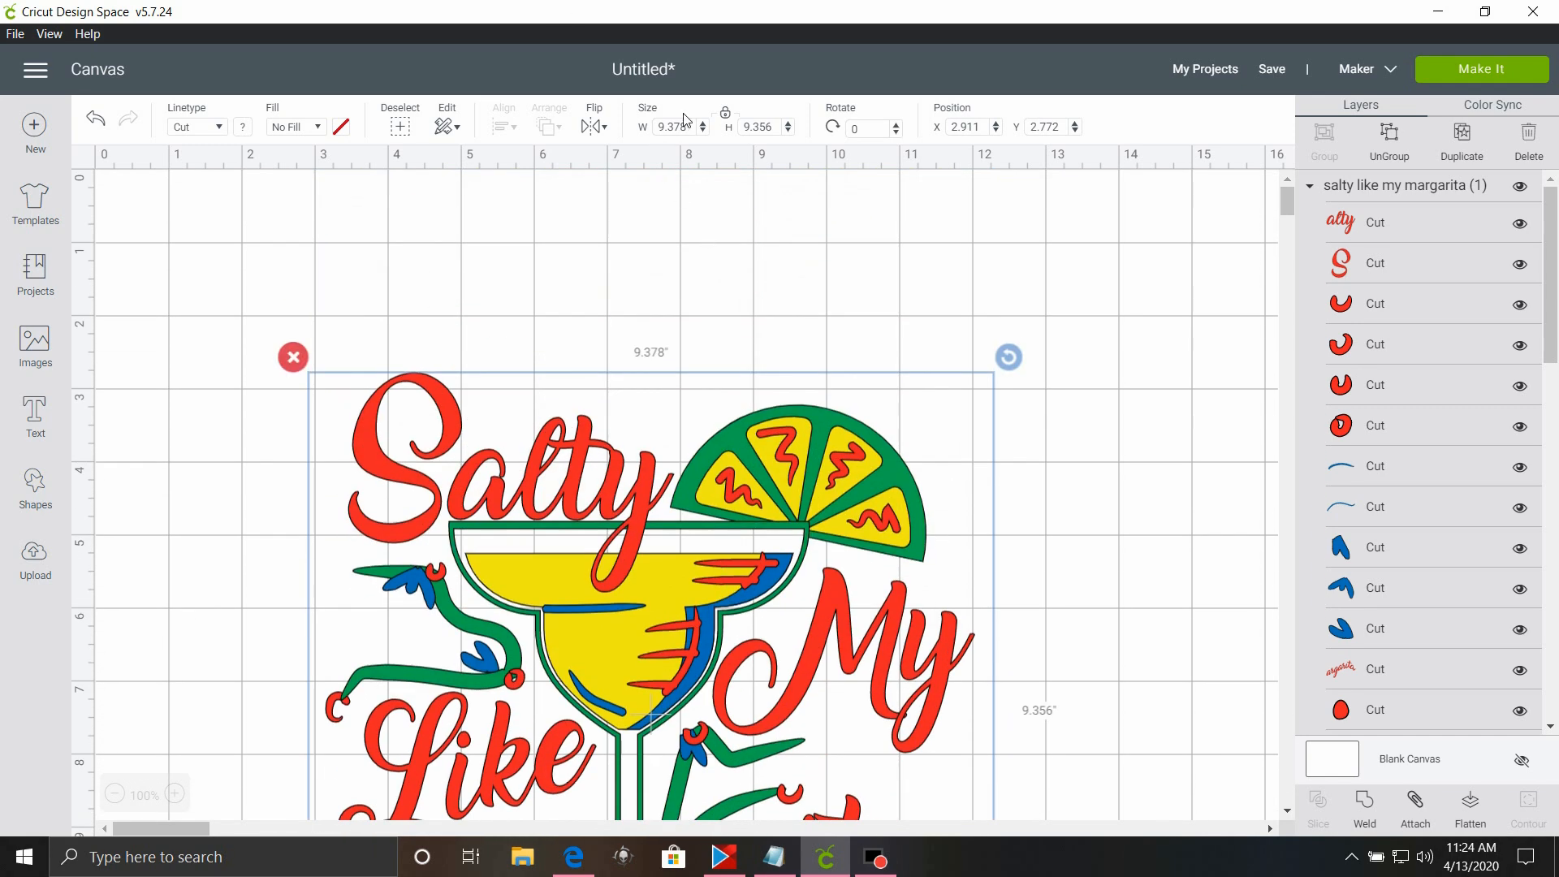
Set the margarita design's width to 10.5 inches with its proportions locked.
click(695, 129)
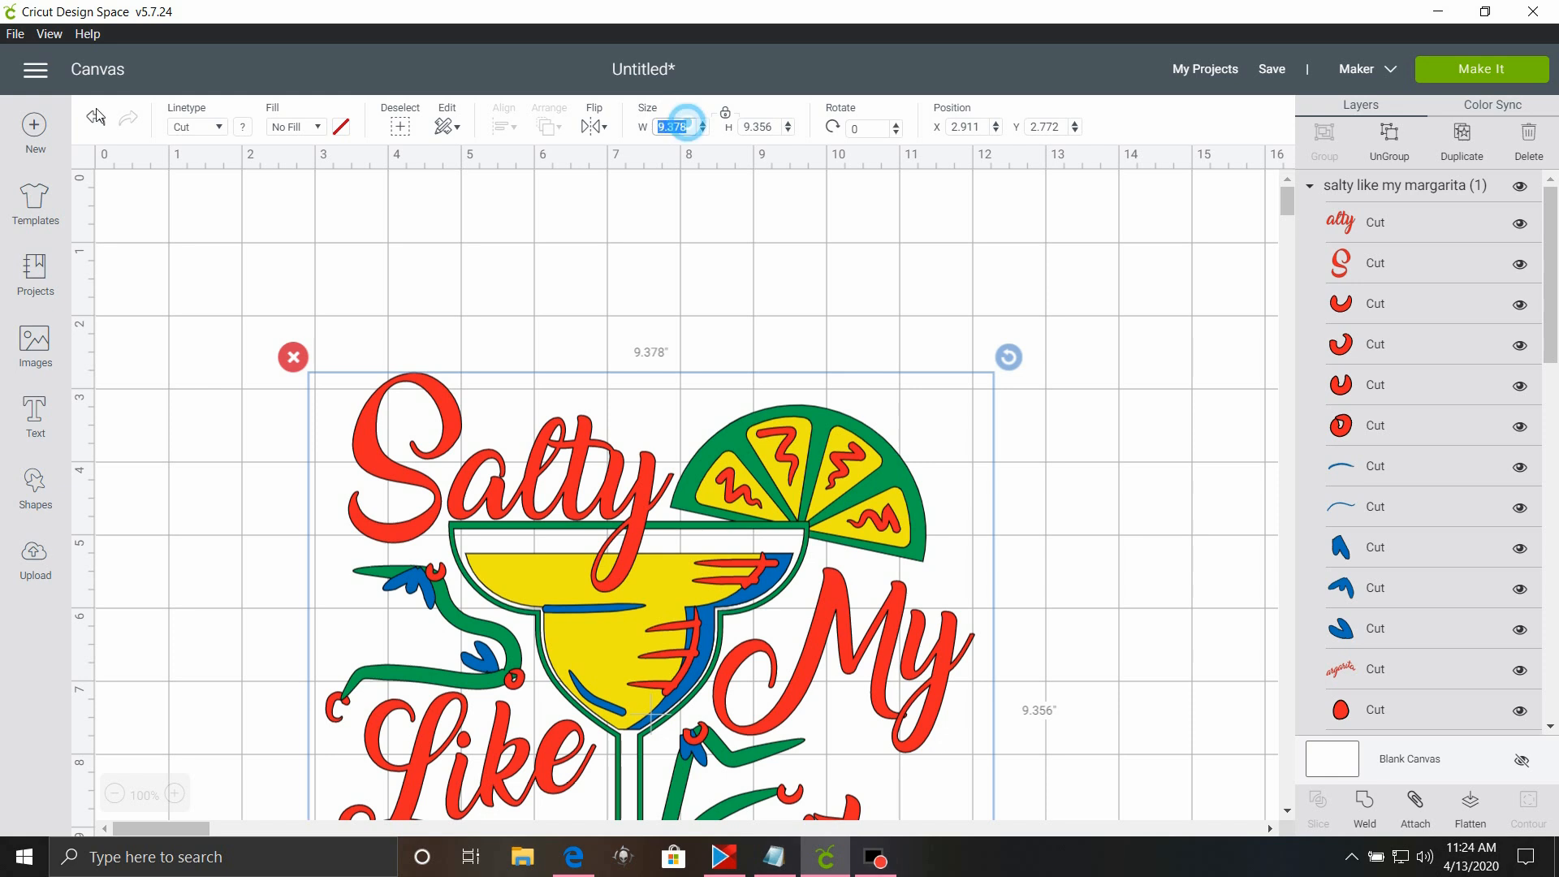
text(10.5)
key(Return)
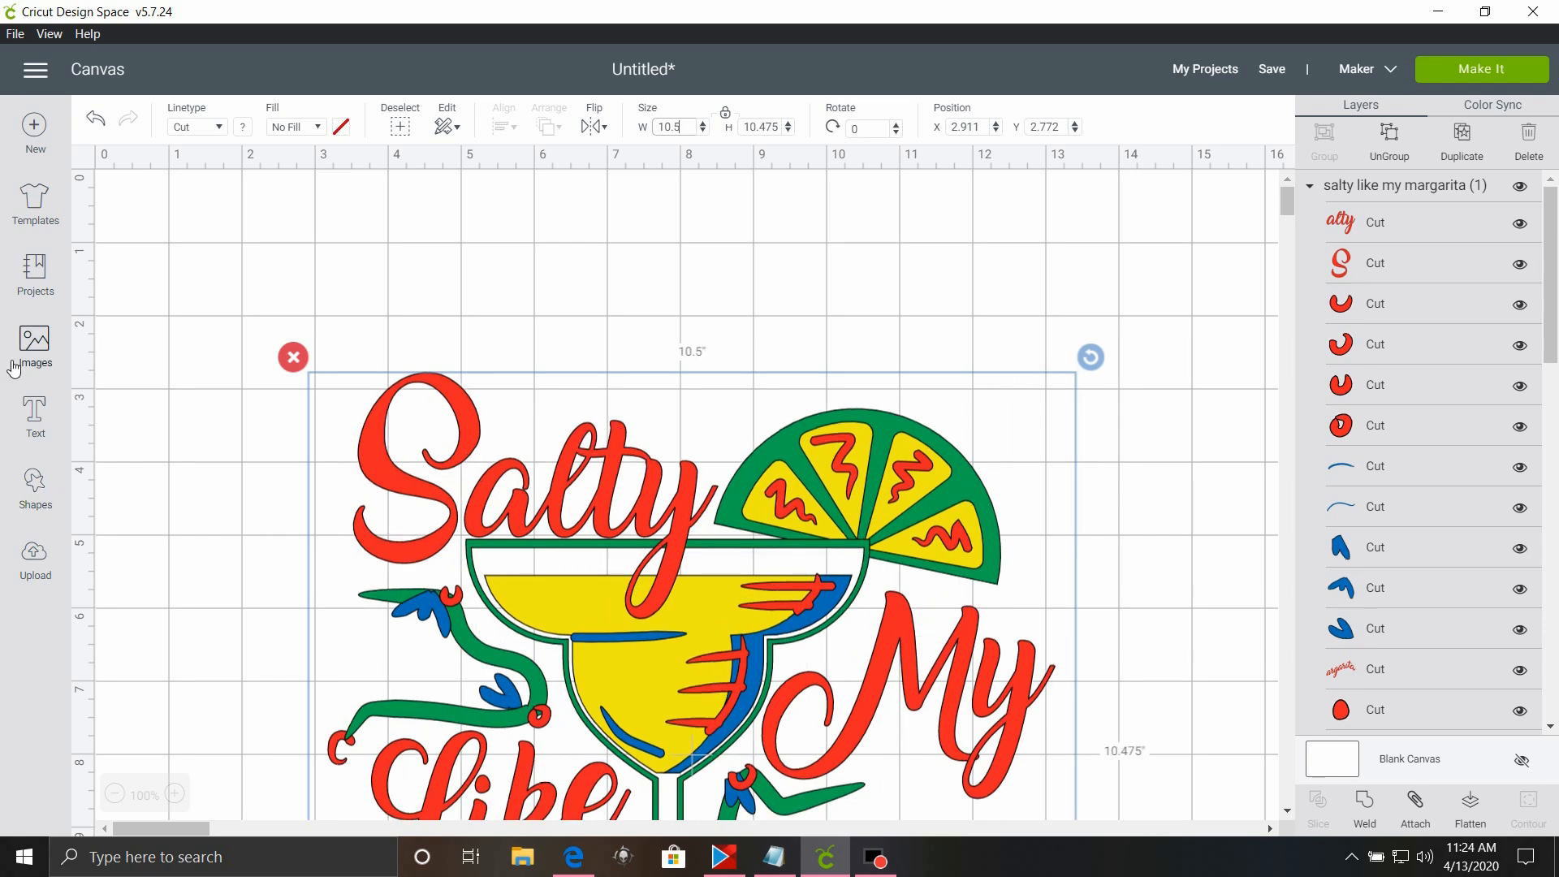
scroll(590, 552, down, 6)
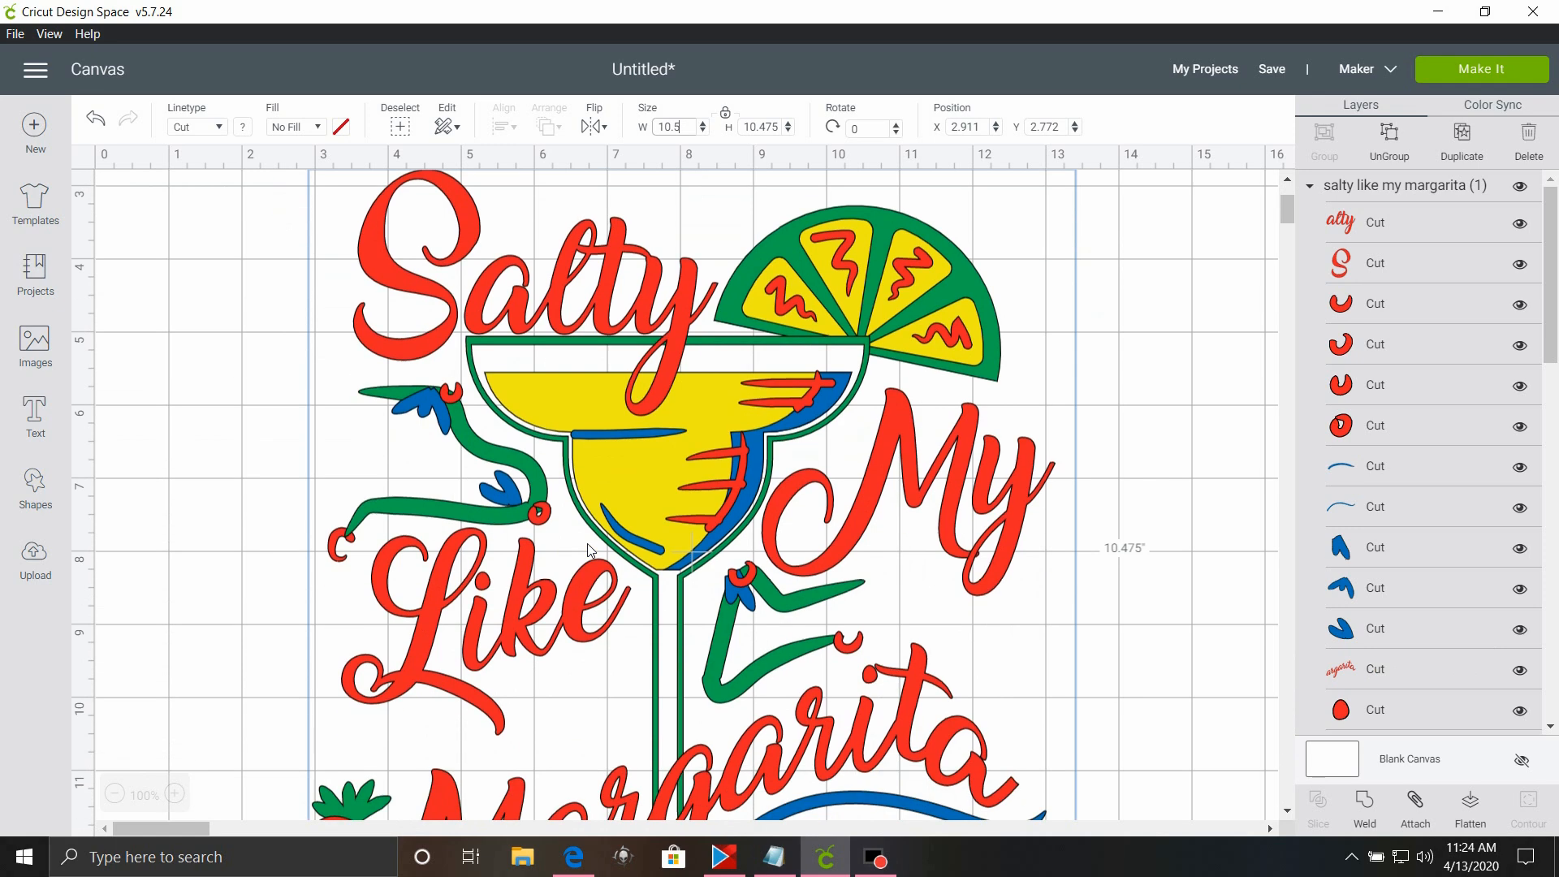
Ungroup the salty like my margarita design into separate layers.
scroll(590, 552, down, 1)
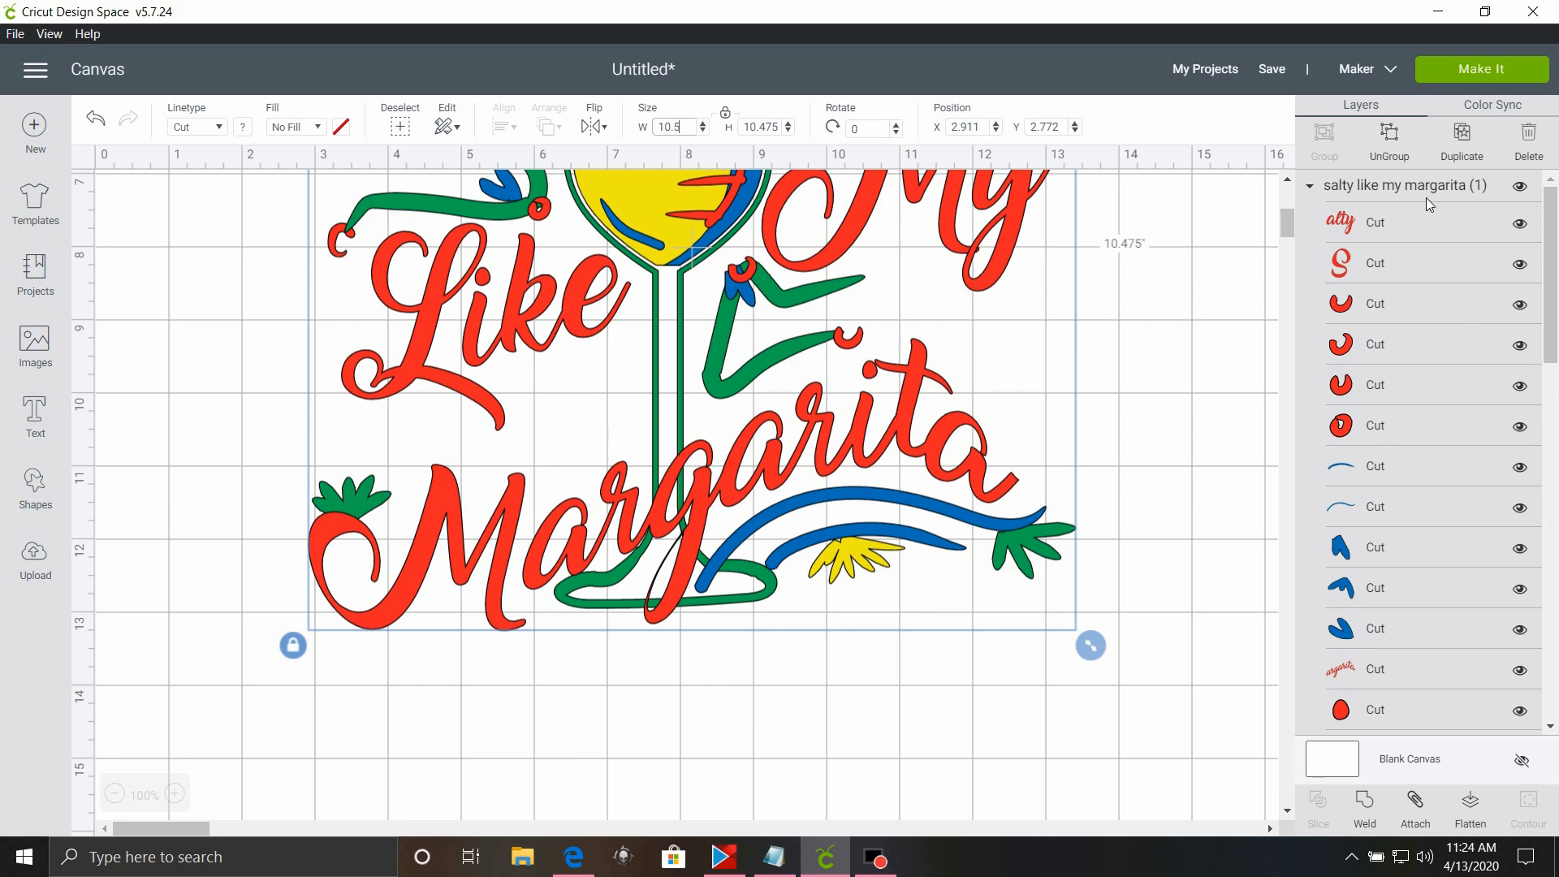
right_click(832, 462)
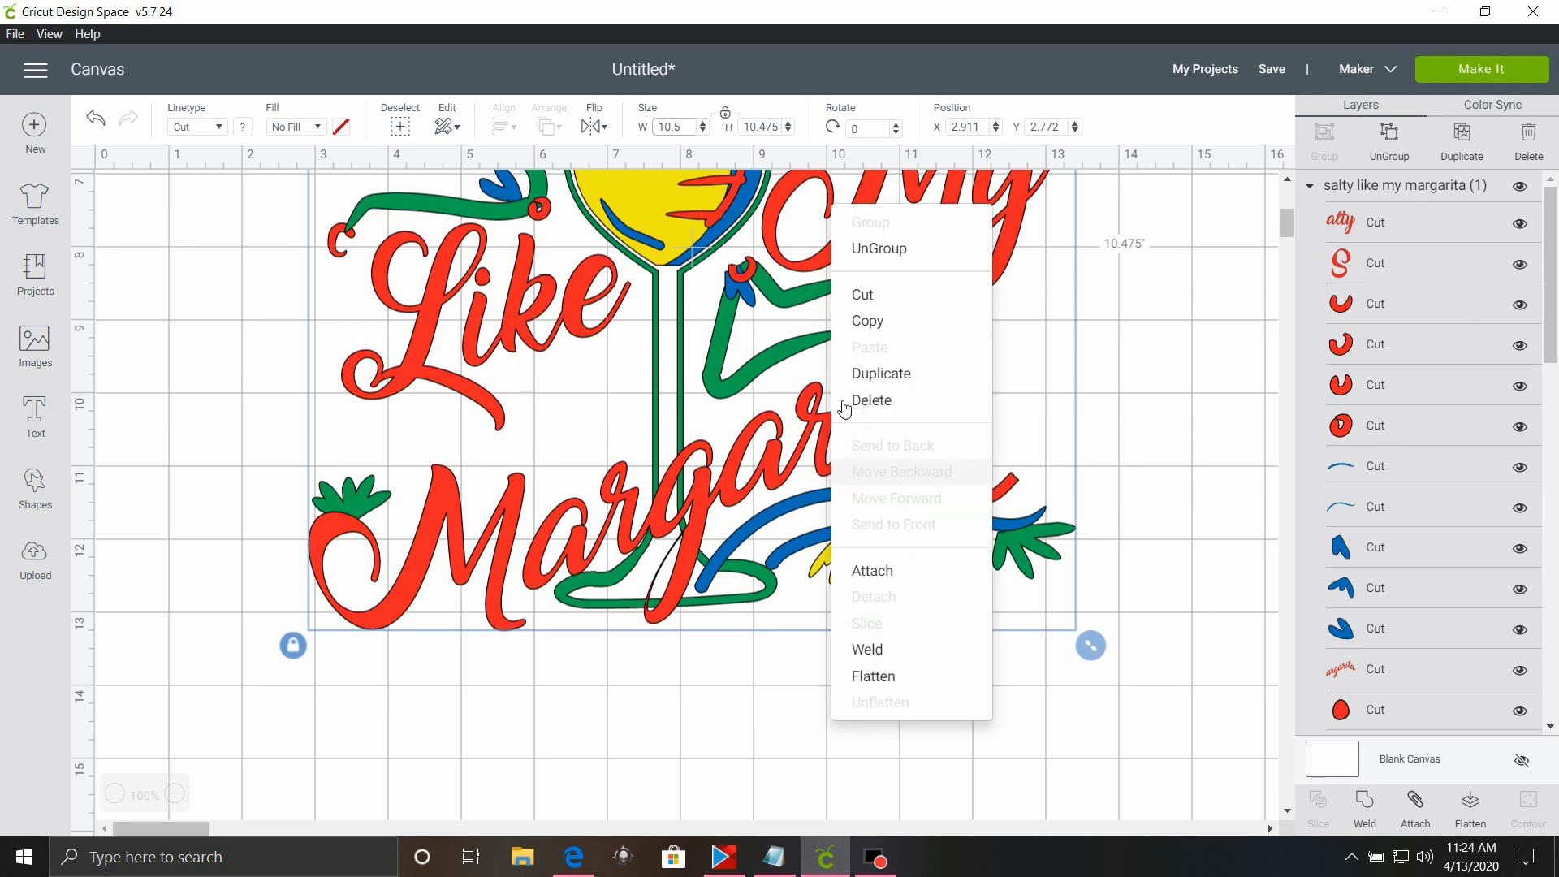
click(933, 261)
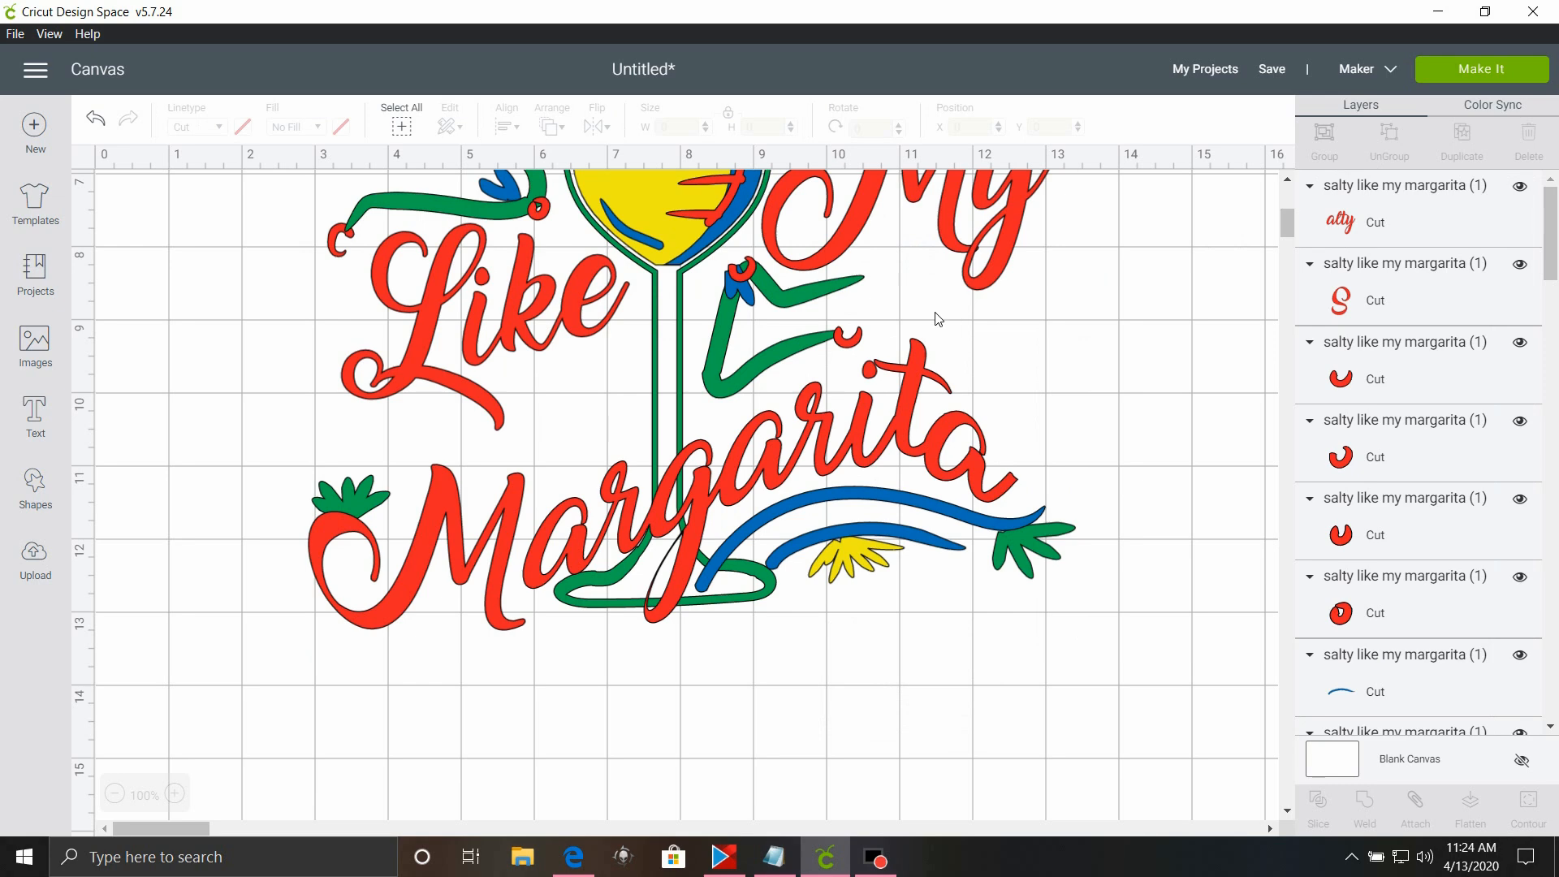
scroll(1183, 445, up, 5)
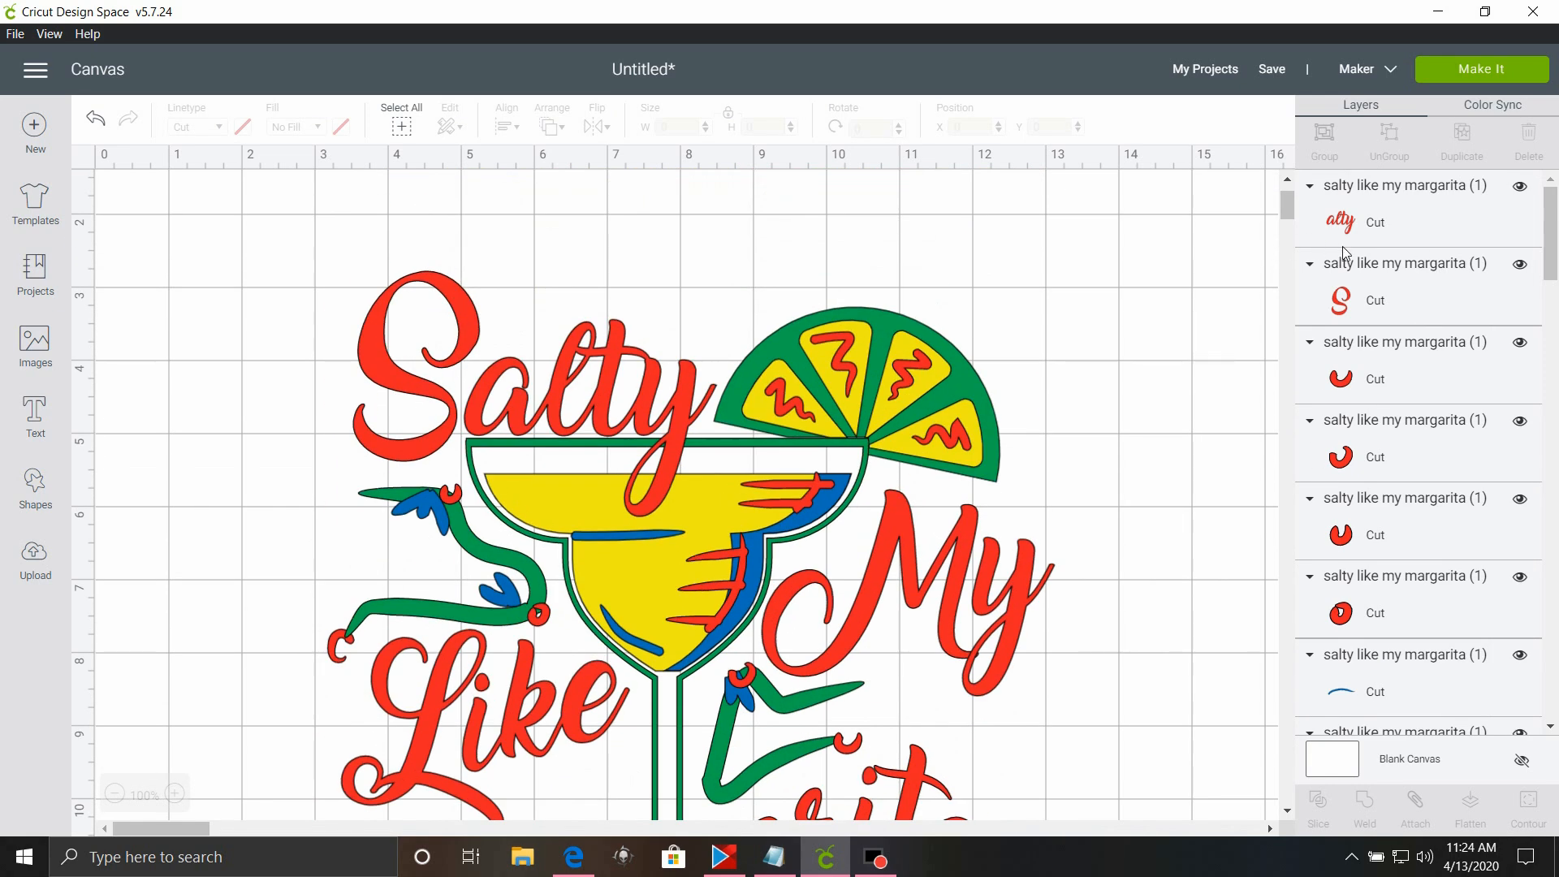
Weld the yellow drink fill and four yellow lime segments together, then try moving the merged piece aside and undo that move.
scroll(1344, 249, down, 10)
scroll(1431, 410, down, 3)
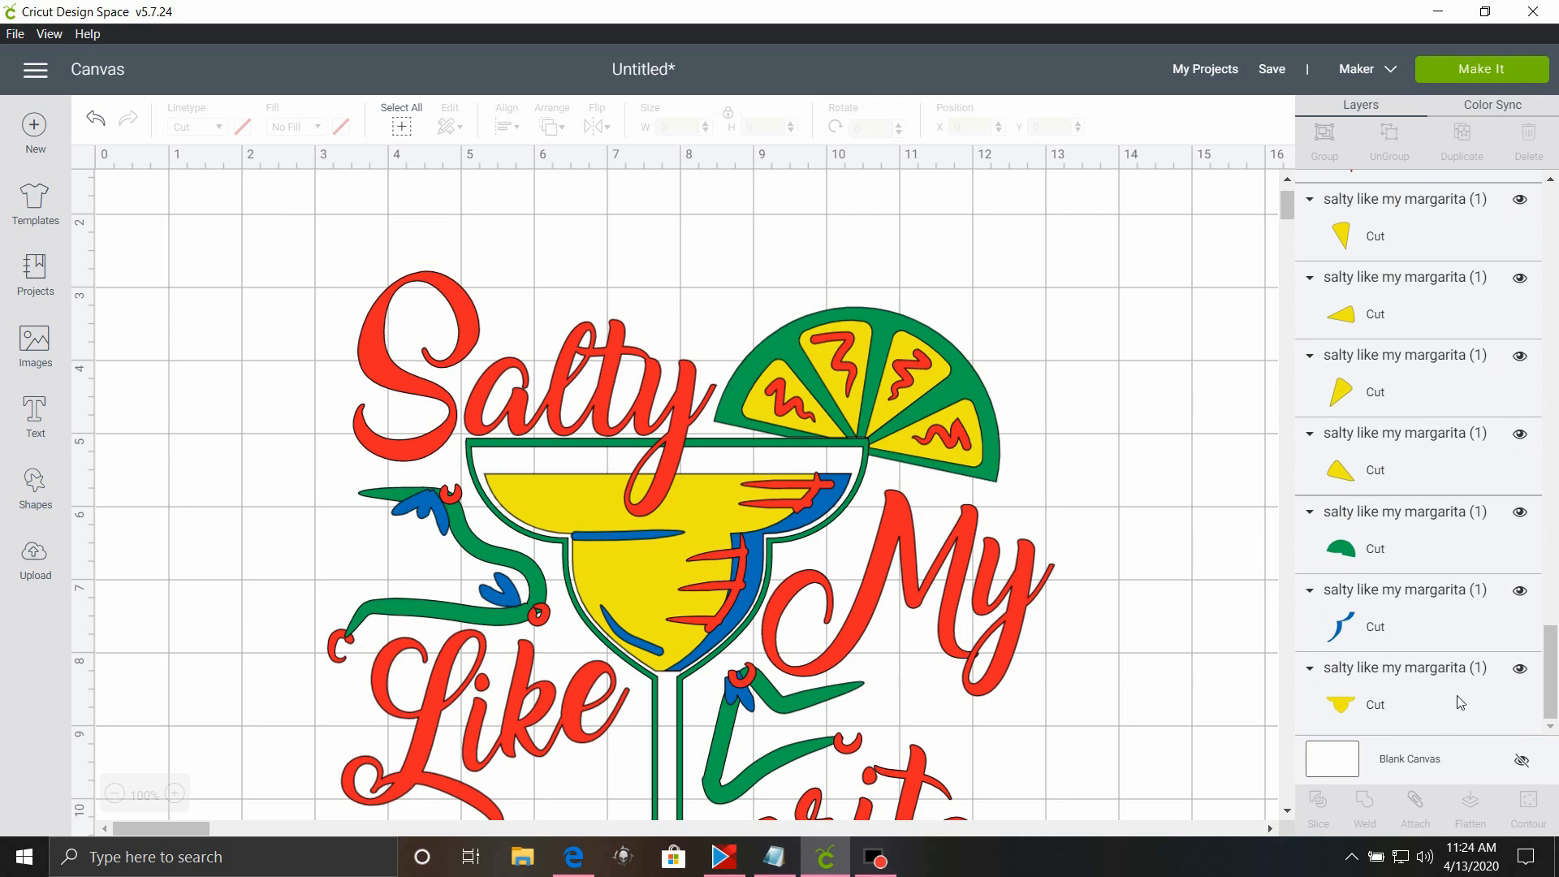
scroll(721, 437, down, 3)
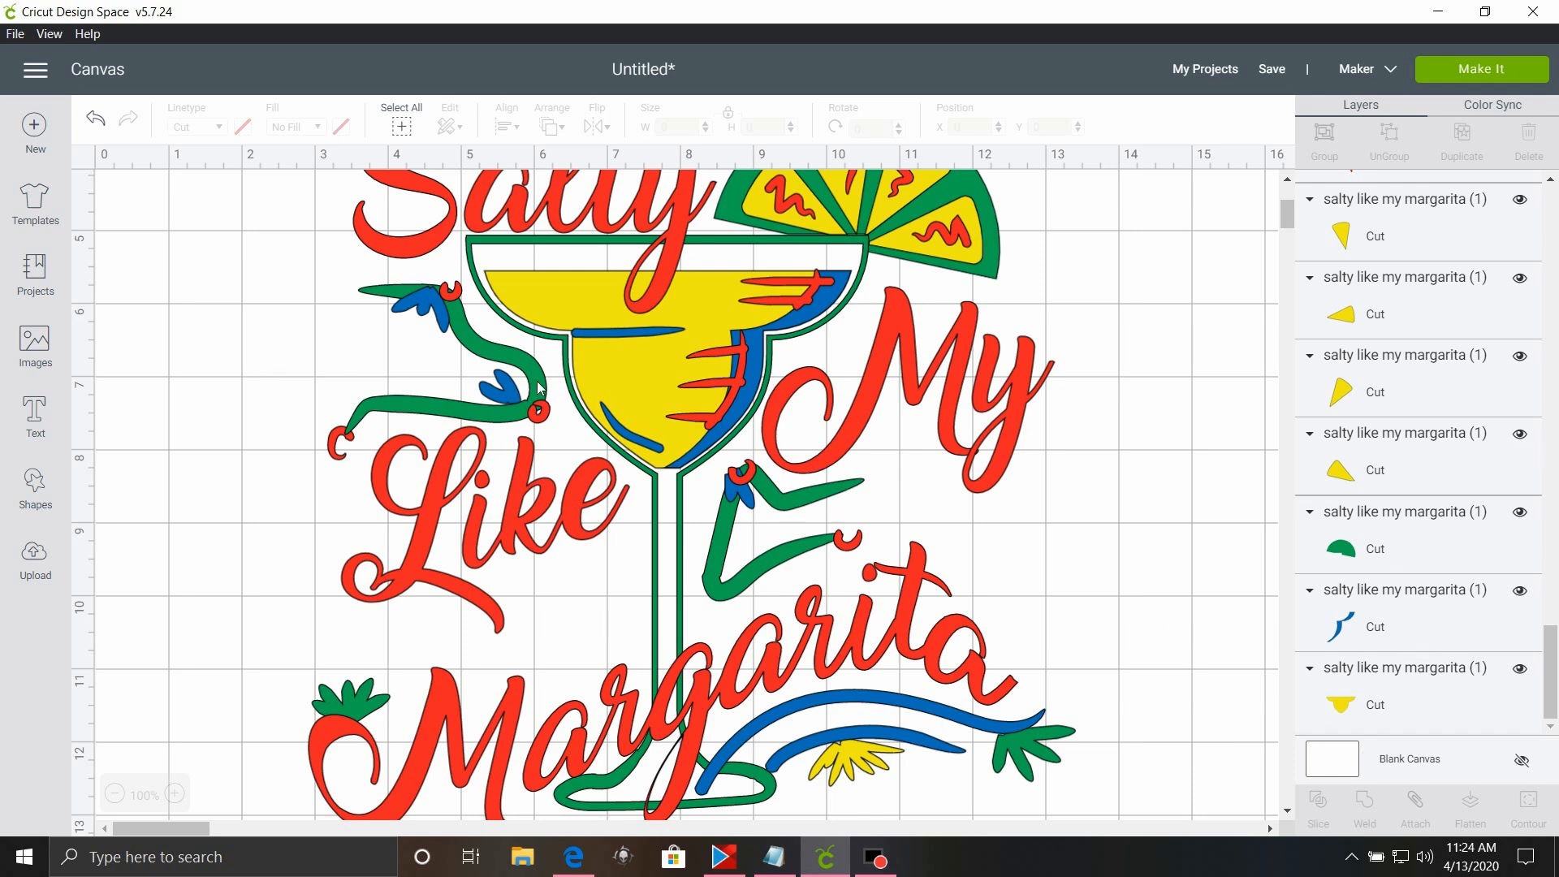
click(1440, 685)
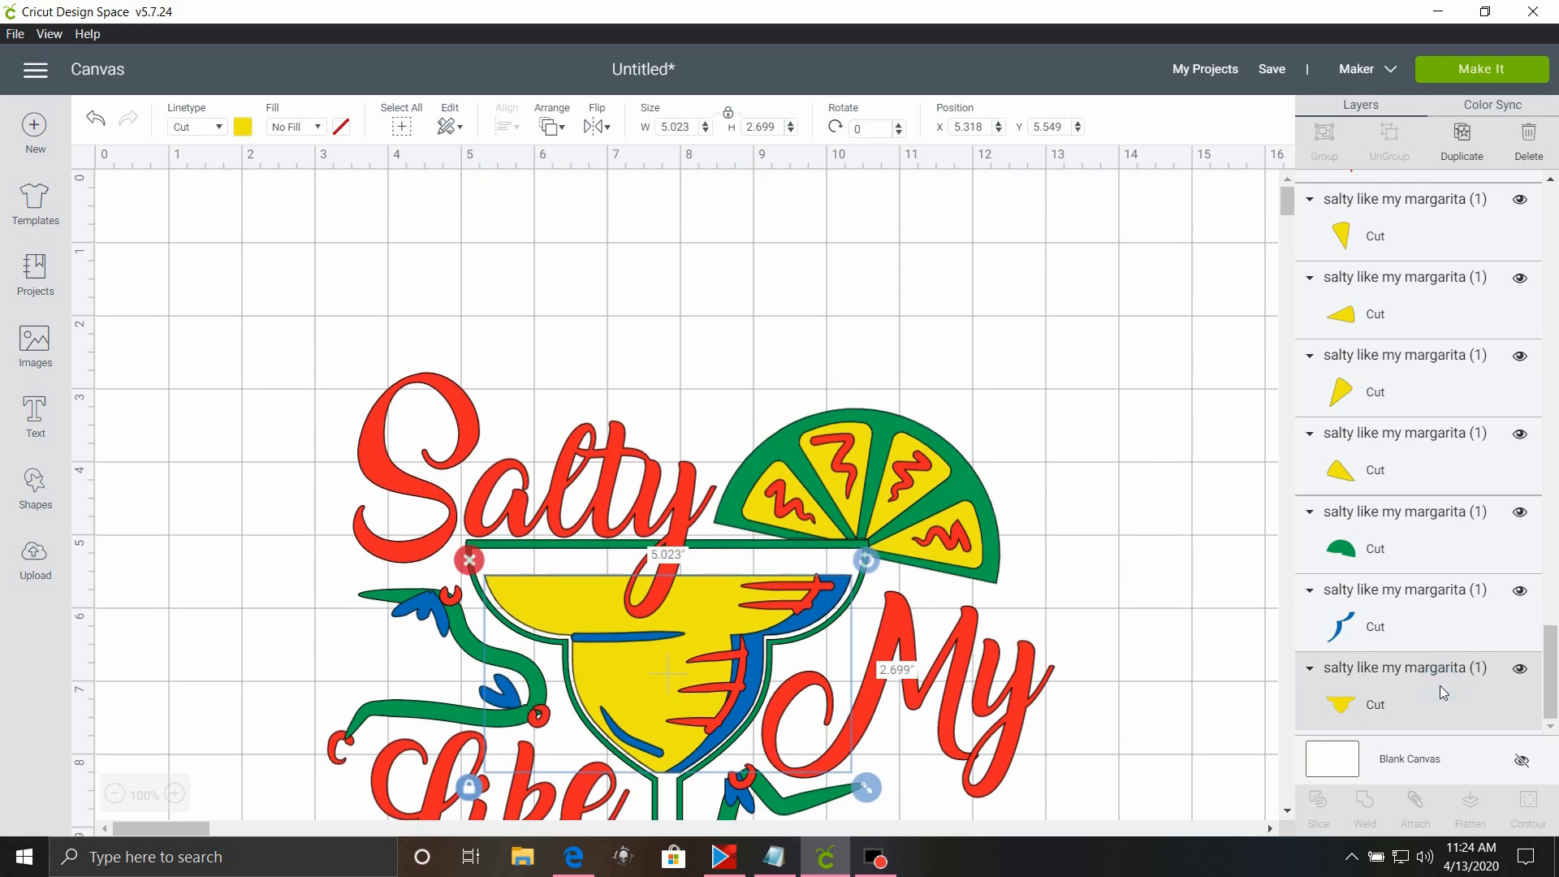
shift+click(1391, 474)
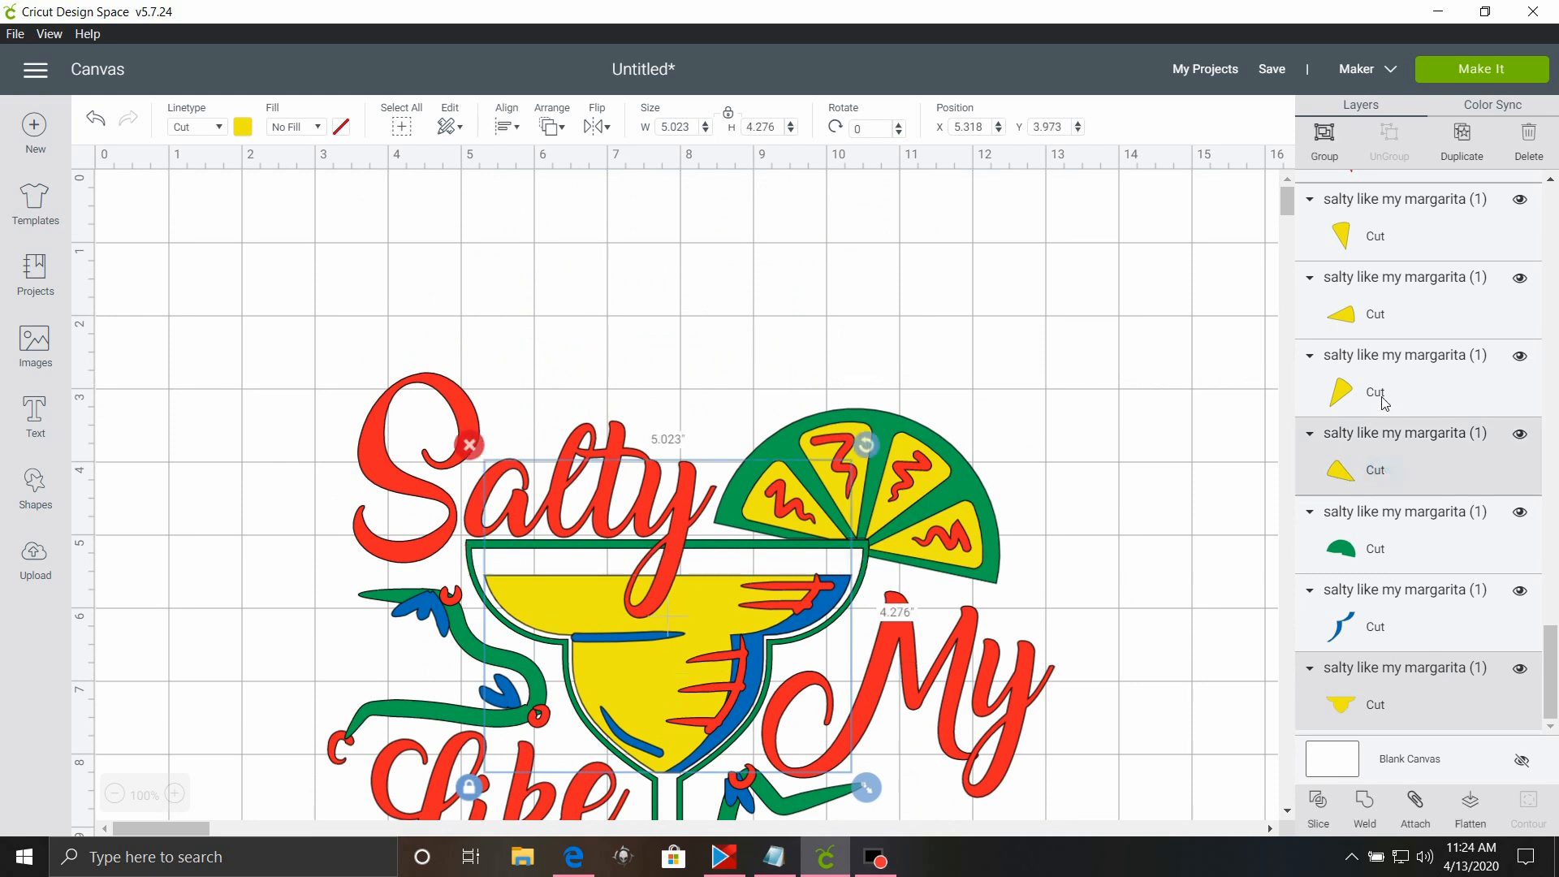
shift+click(1391, 380)
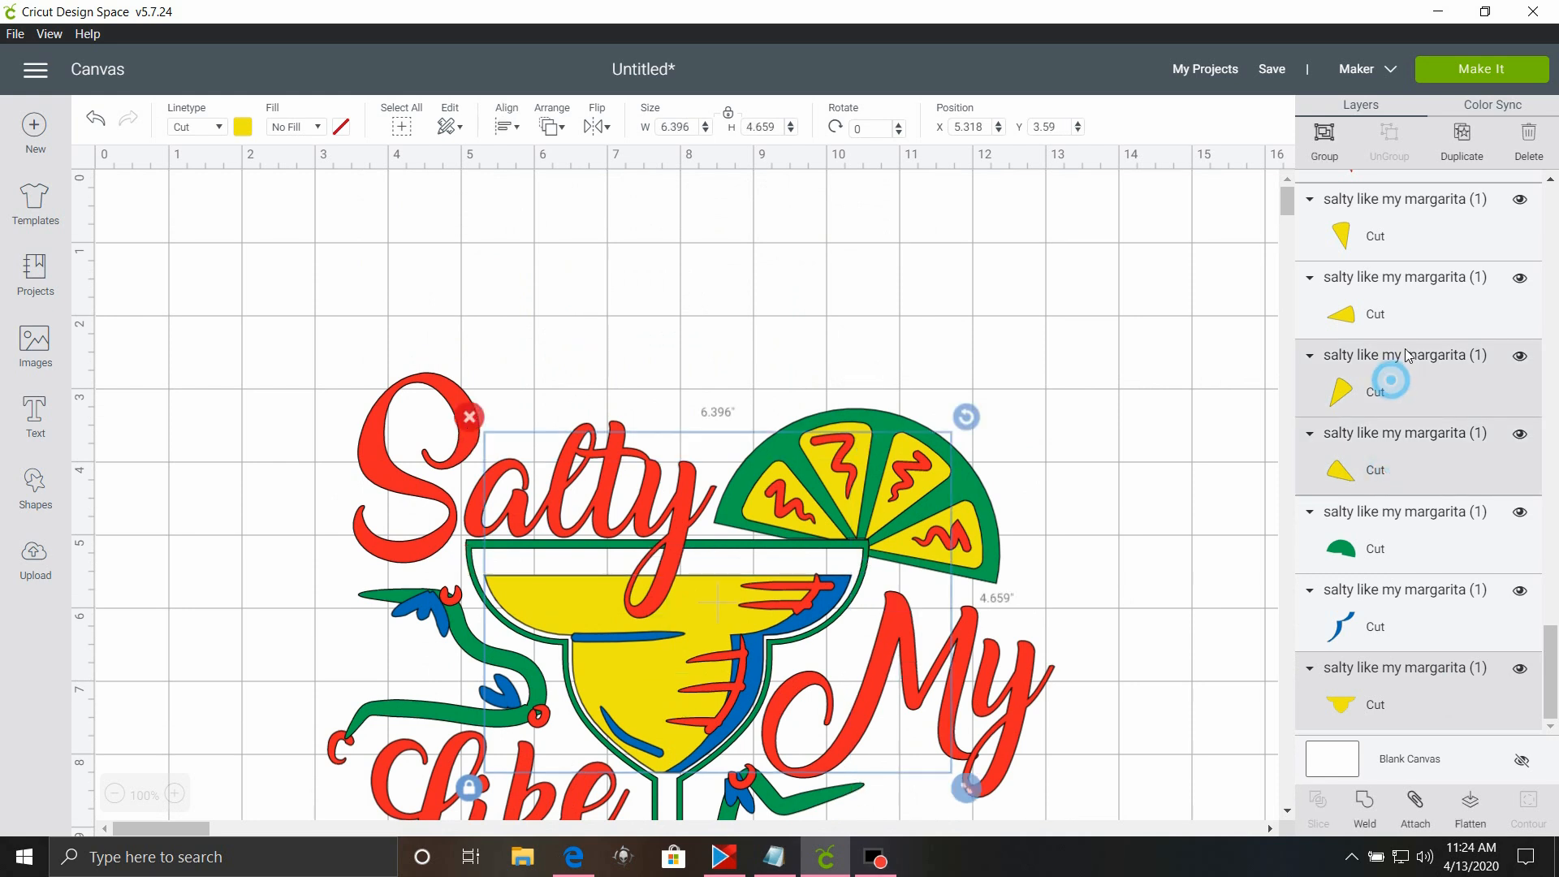
shift+click(1387, 219)
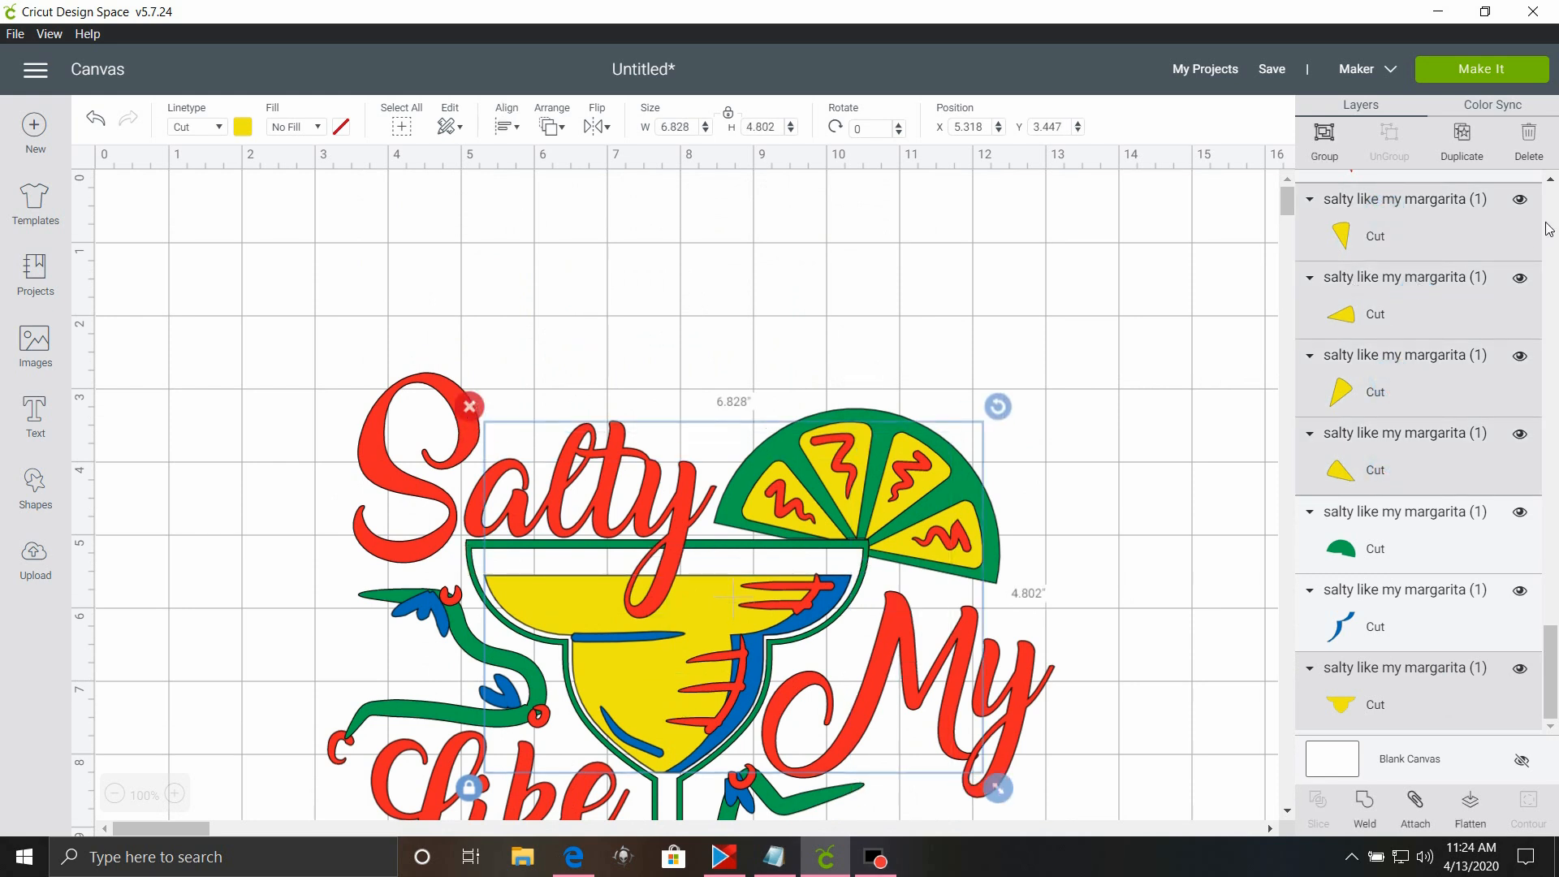
click(1369, 800)
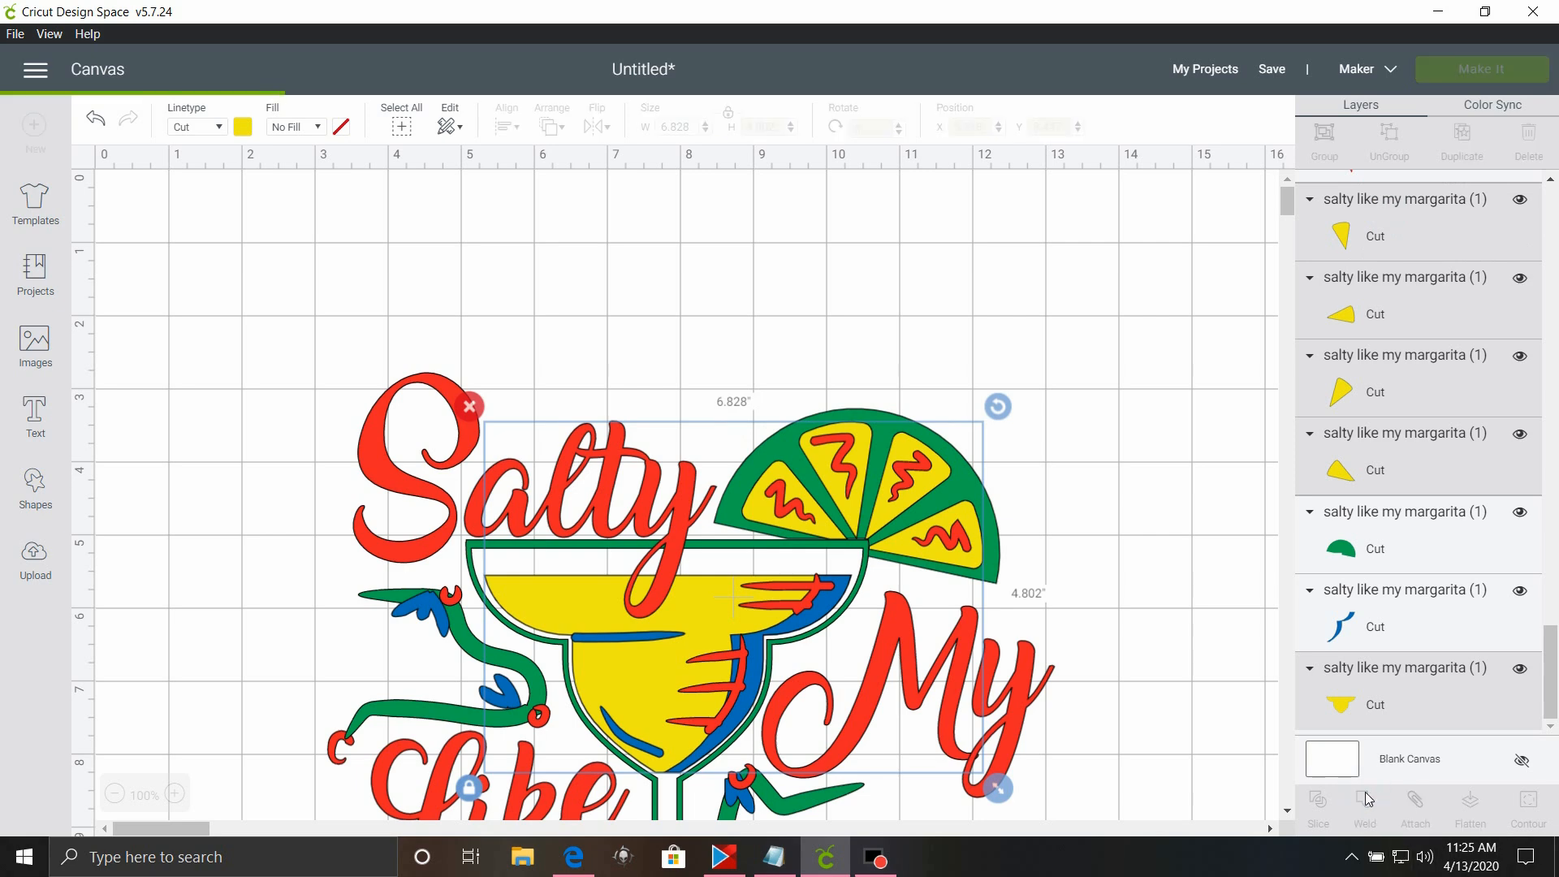
drag(724, 642, 1132, 421)
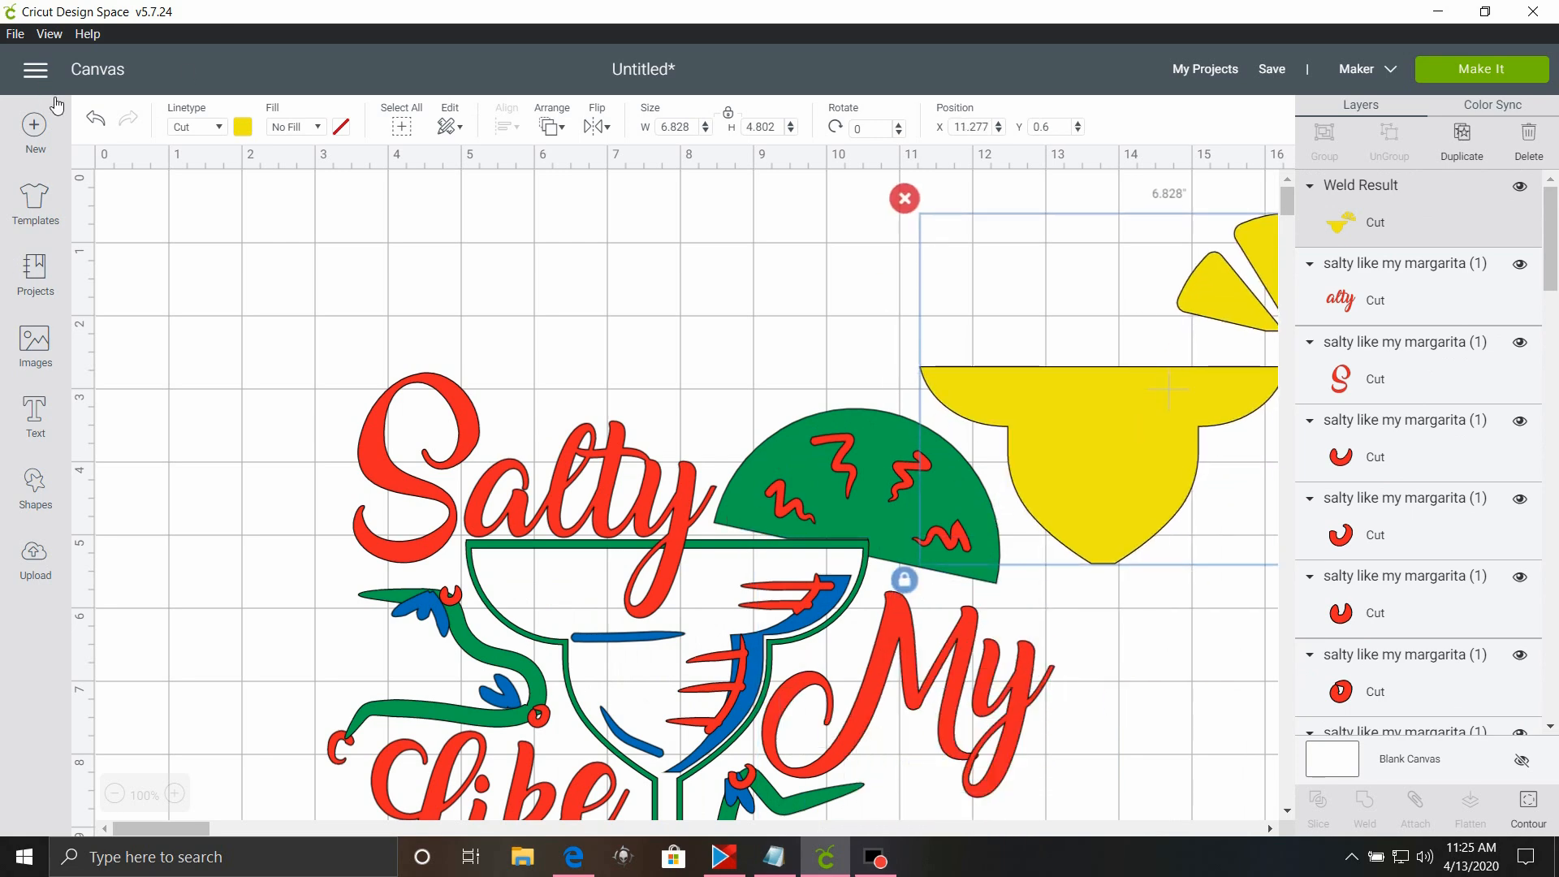
click(107, 128)
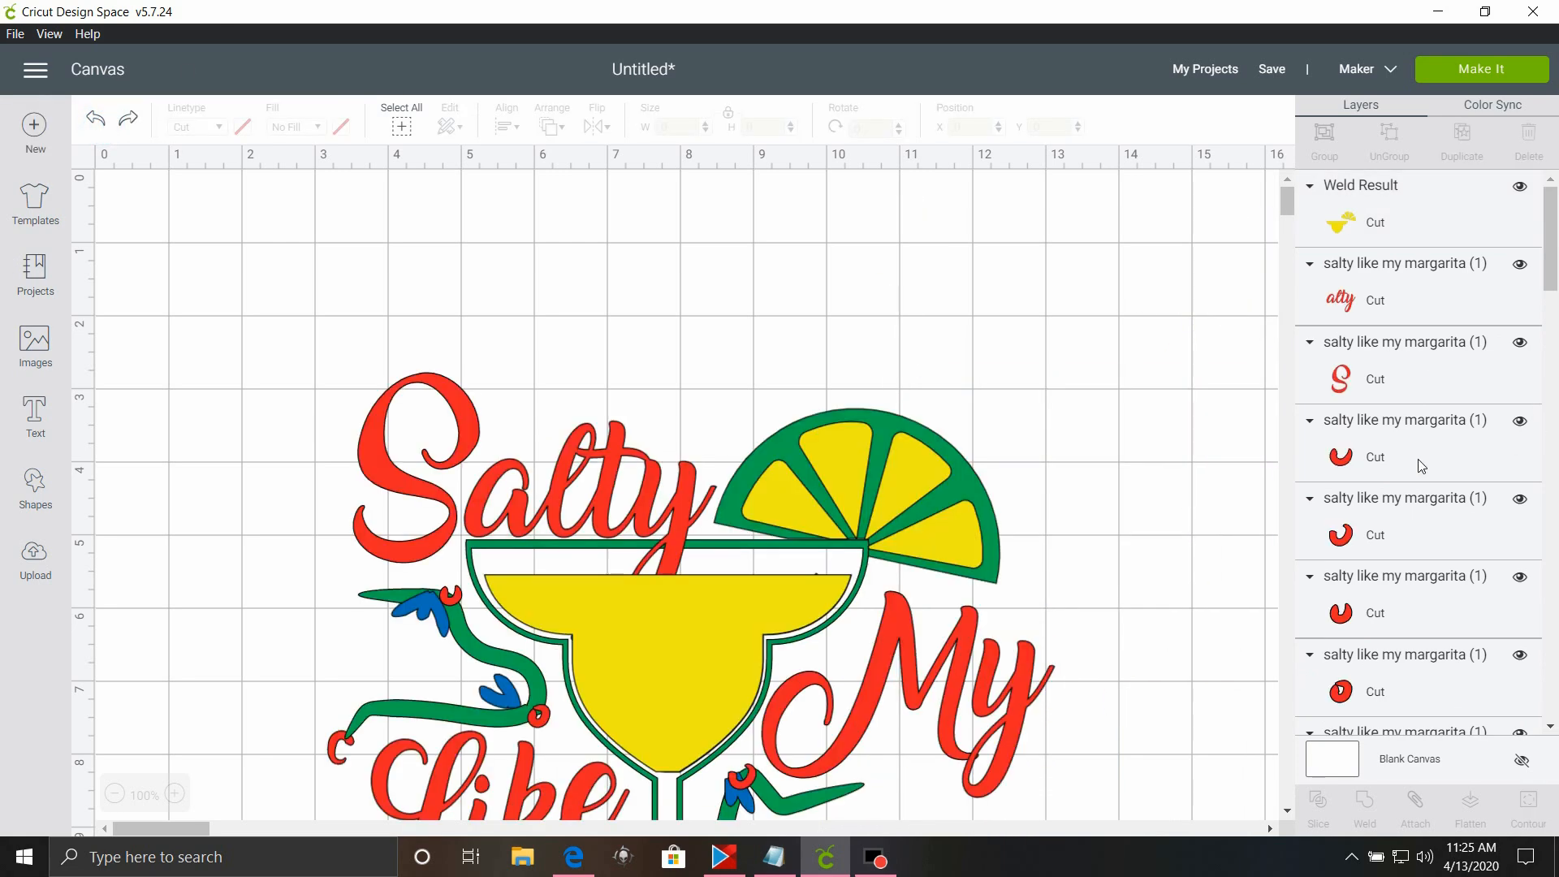
Weld the two blue wave lines beneath the word Margarita into one layer.
scroll(1411, 315, down, 1)
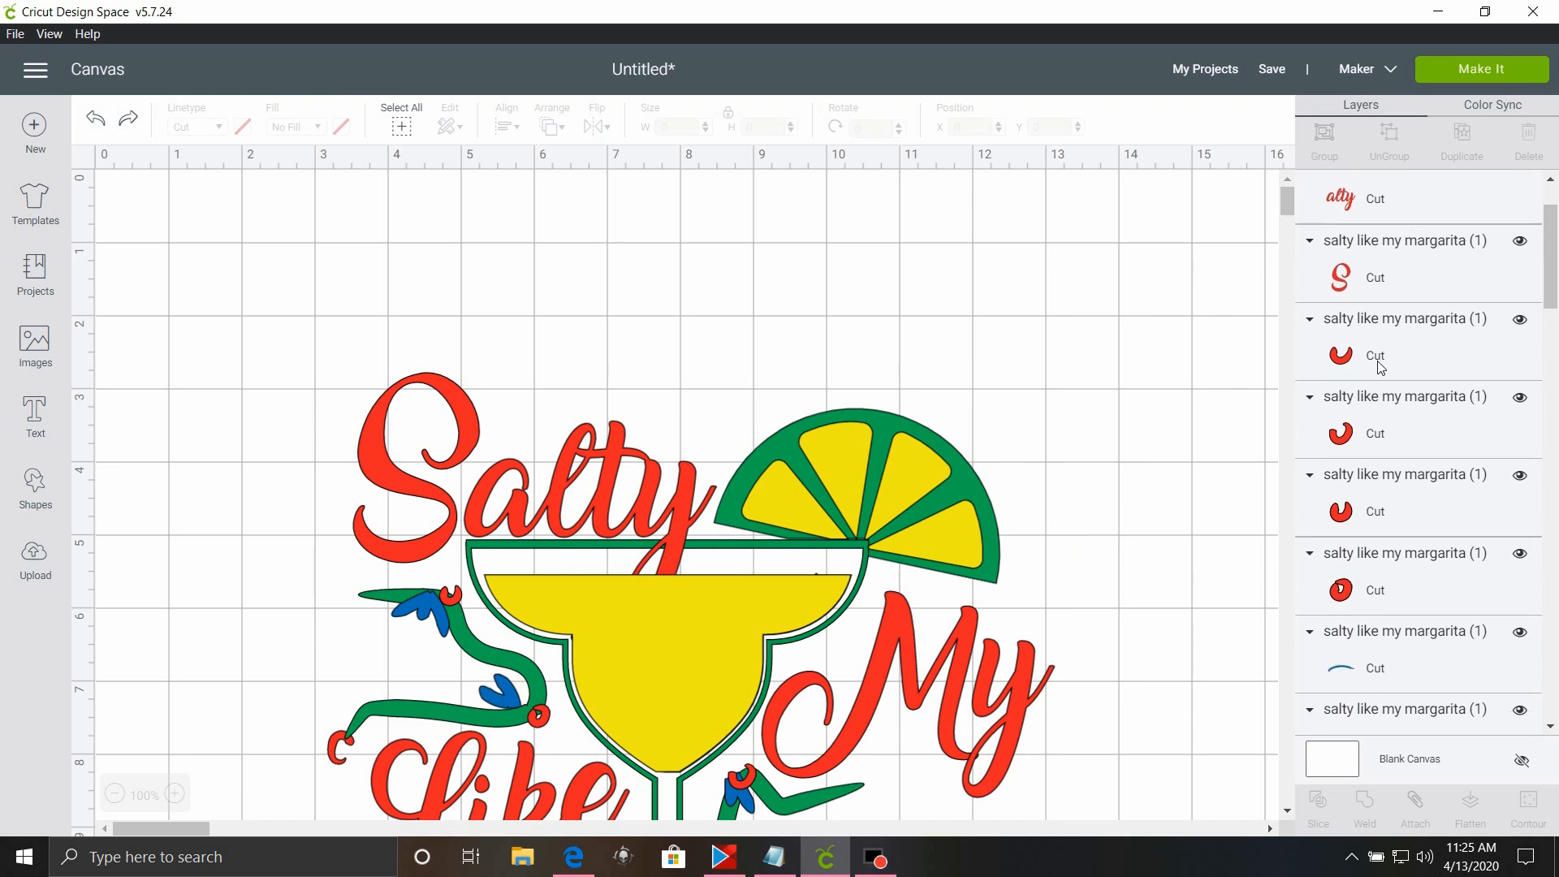
scroll(1380, 357, up, 1)
scroll(791, 365, down, 2)
scroll(1454, 487, down, 5)
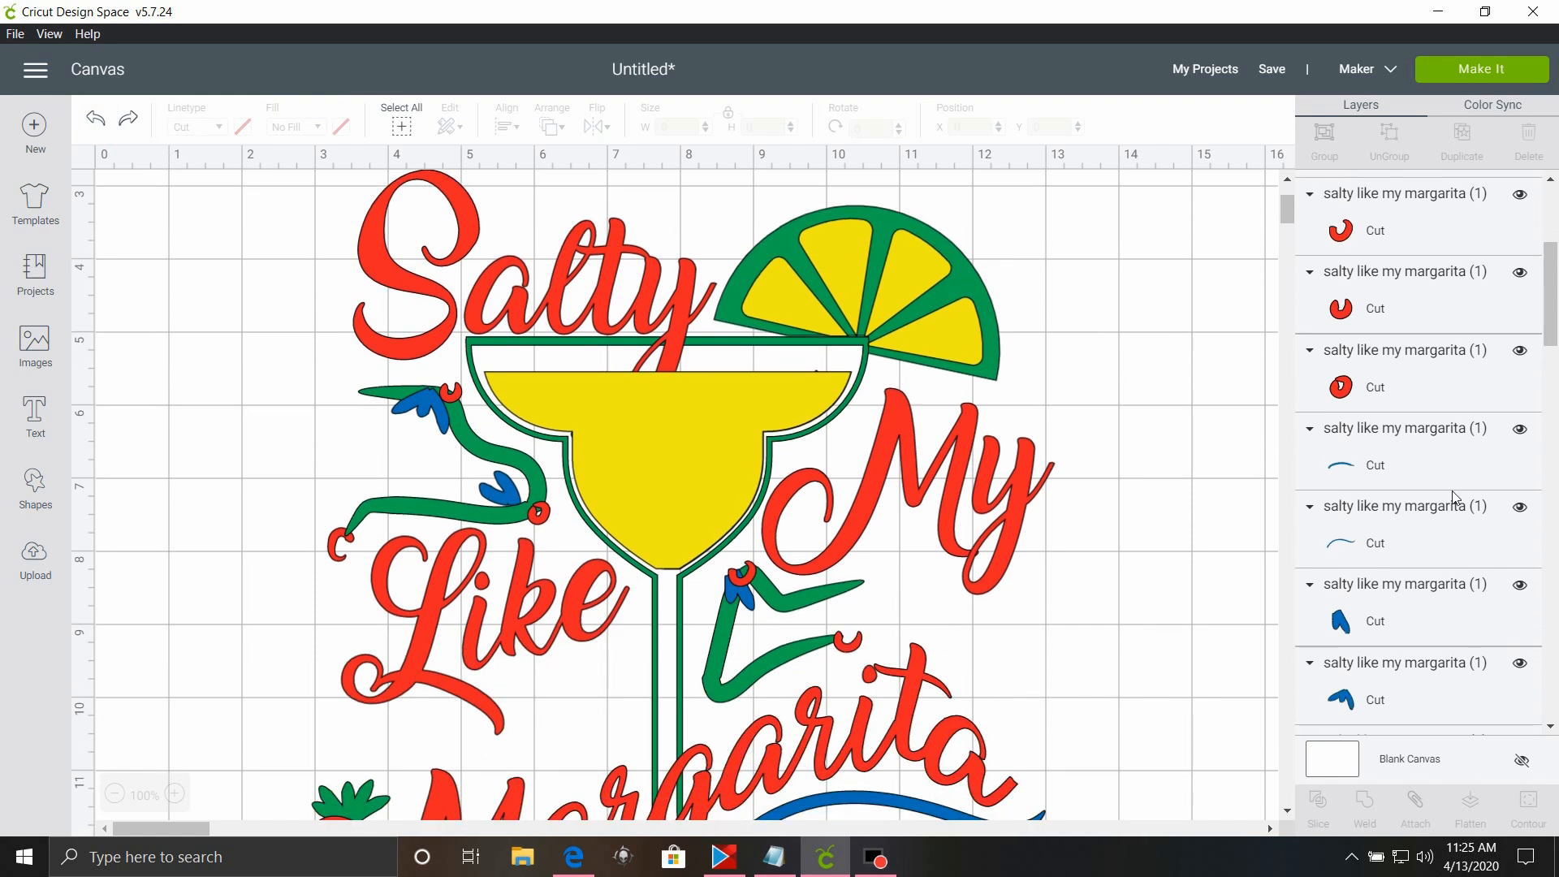
scroll(1455, 496, up, 1)
scroll(1153, 485, down, 2)
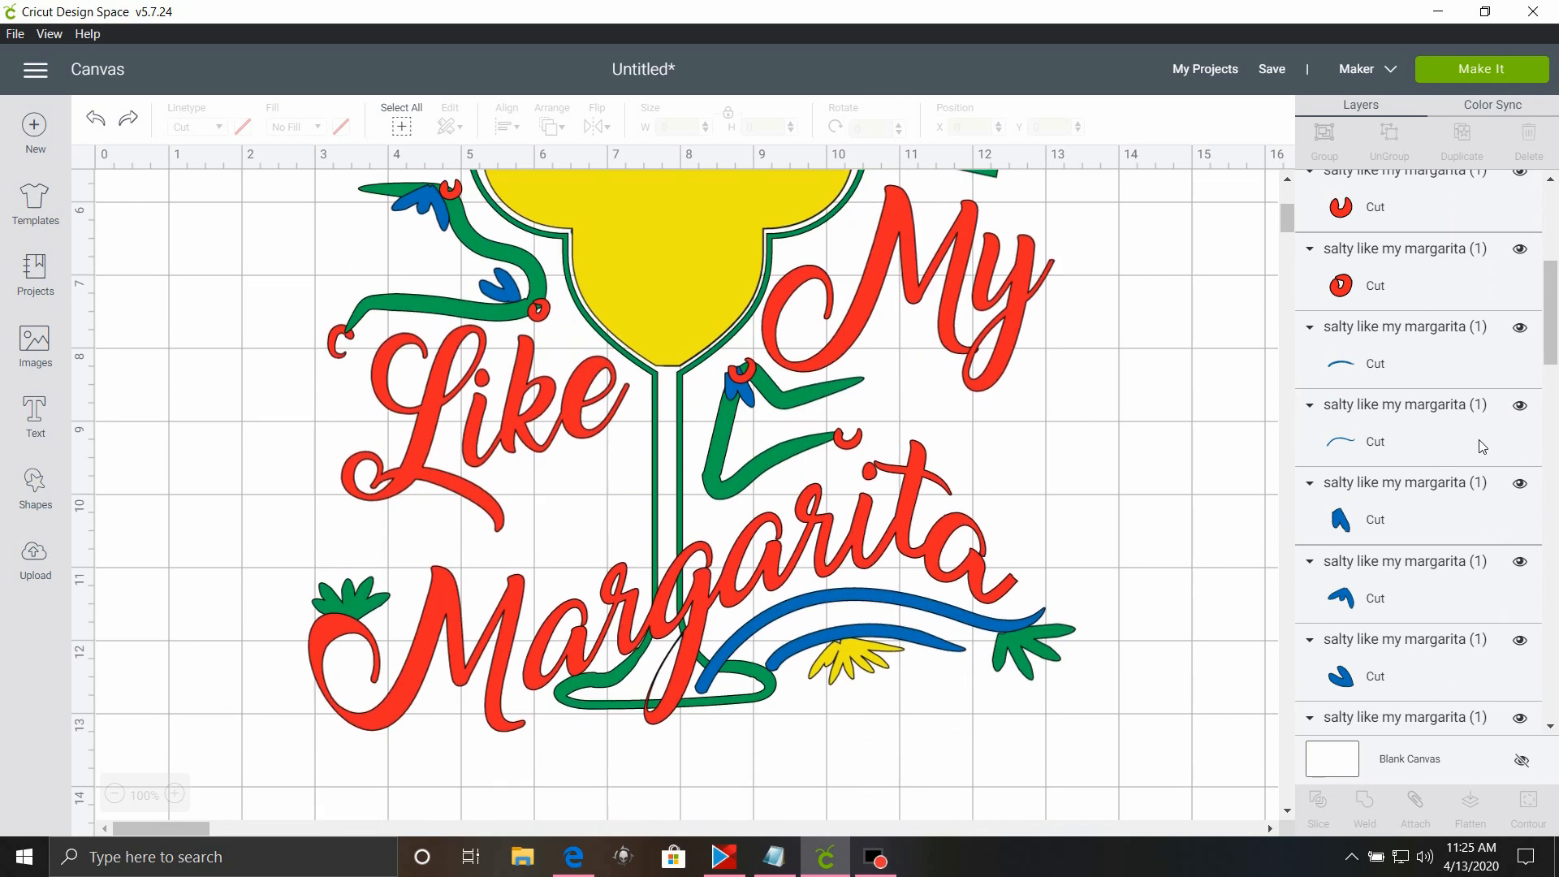
click(1415, 367)
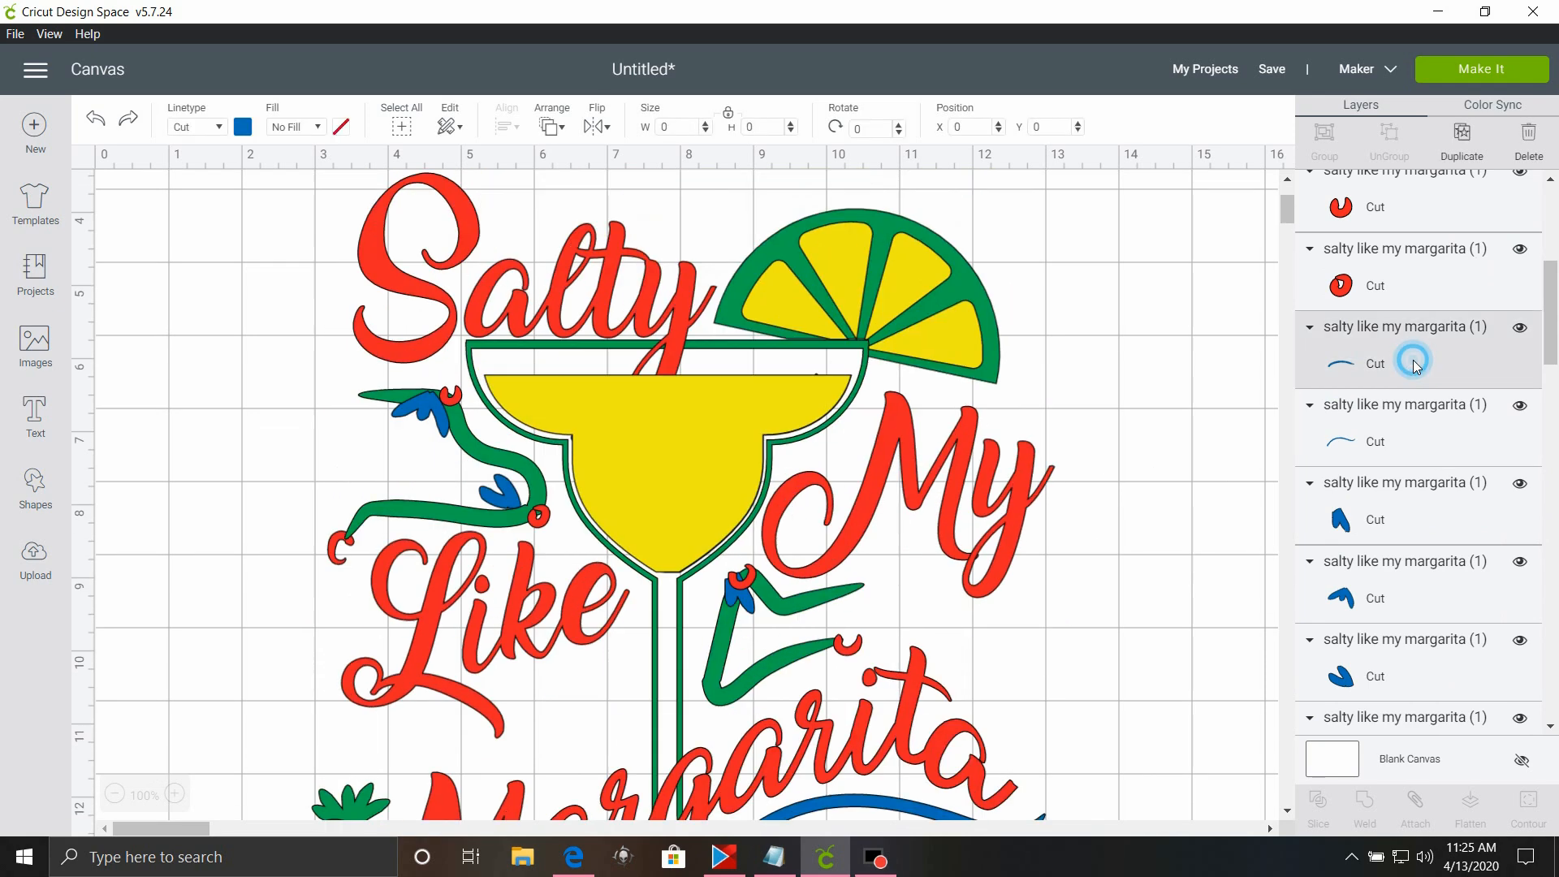
shift+click(1421, 440)
scroll(1097, 512, down, 3)
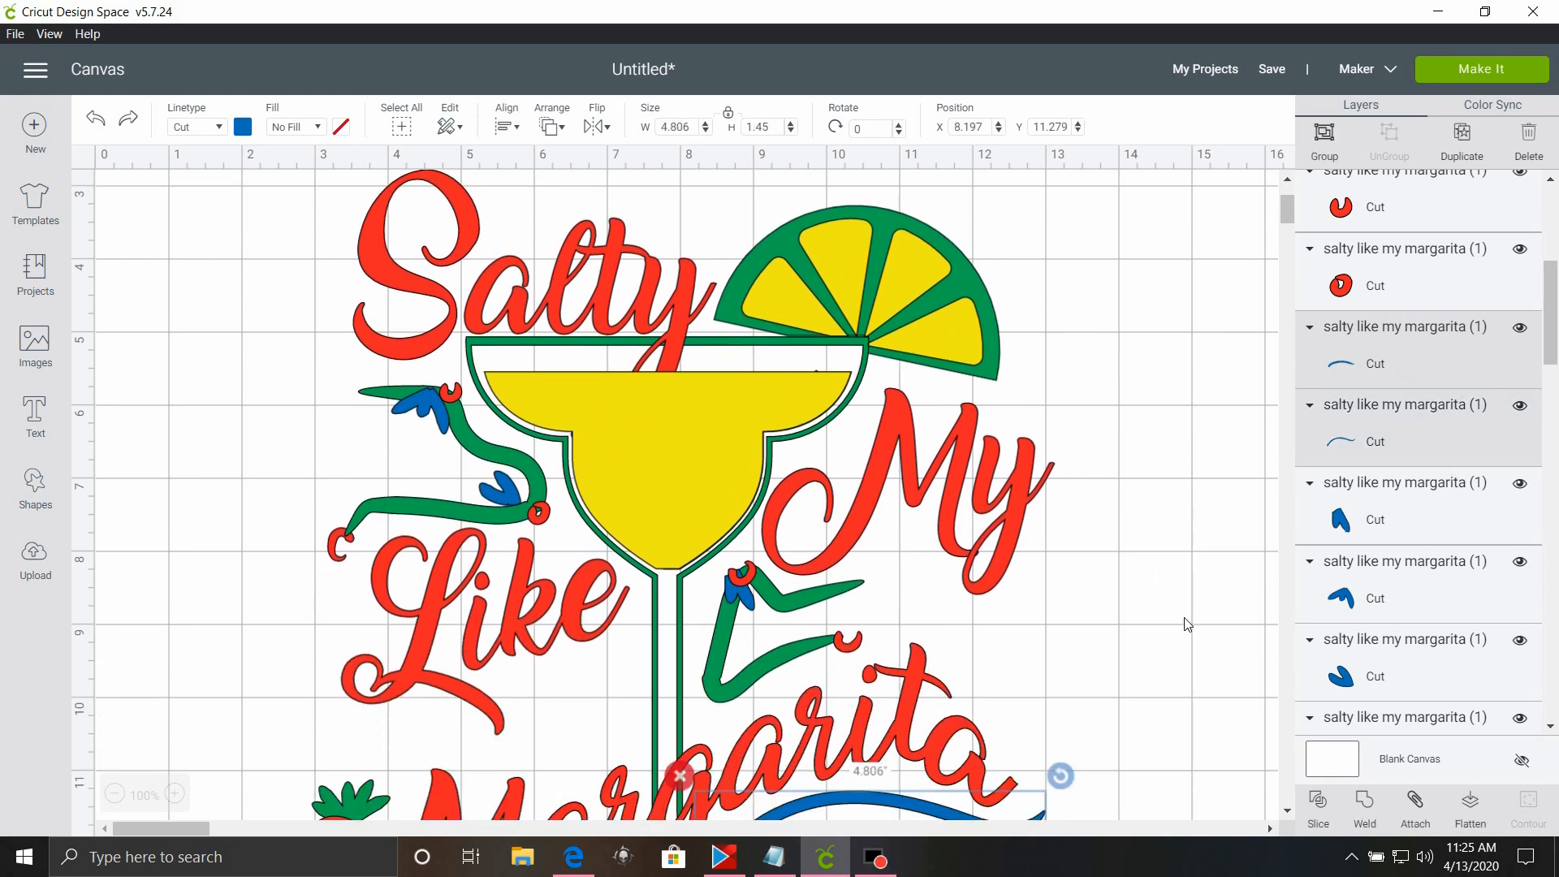
click(1365, 803)
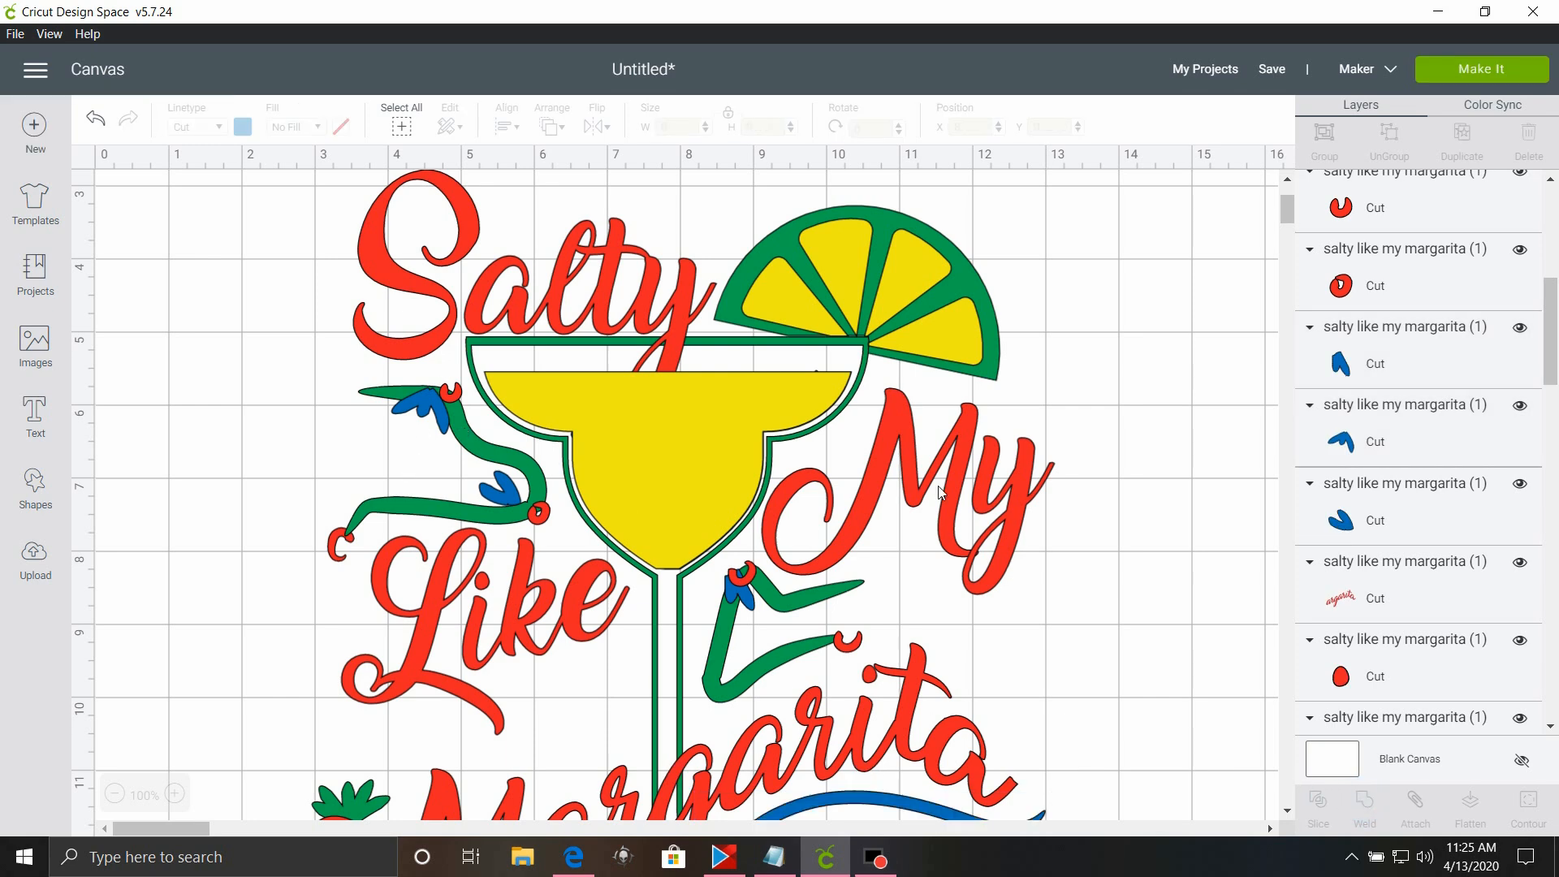
Weld the two blue leaf shapes on the green vine beside the glass, above the word Like.
click(1366, 451)
shift+click(1365, 519)
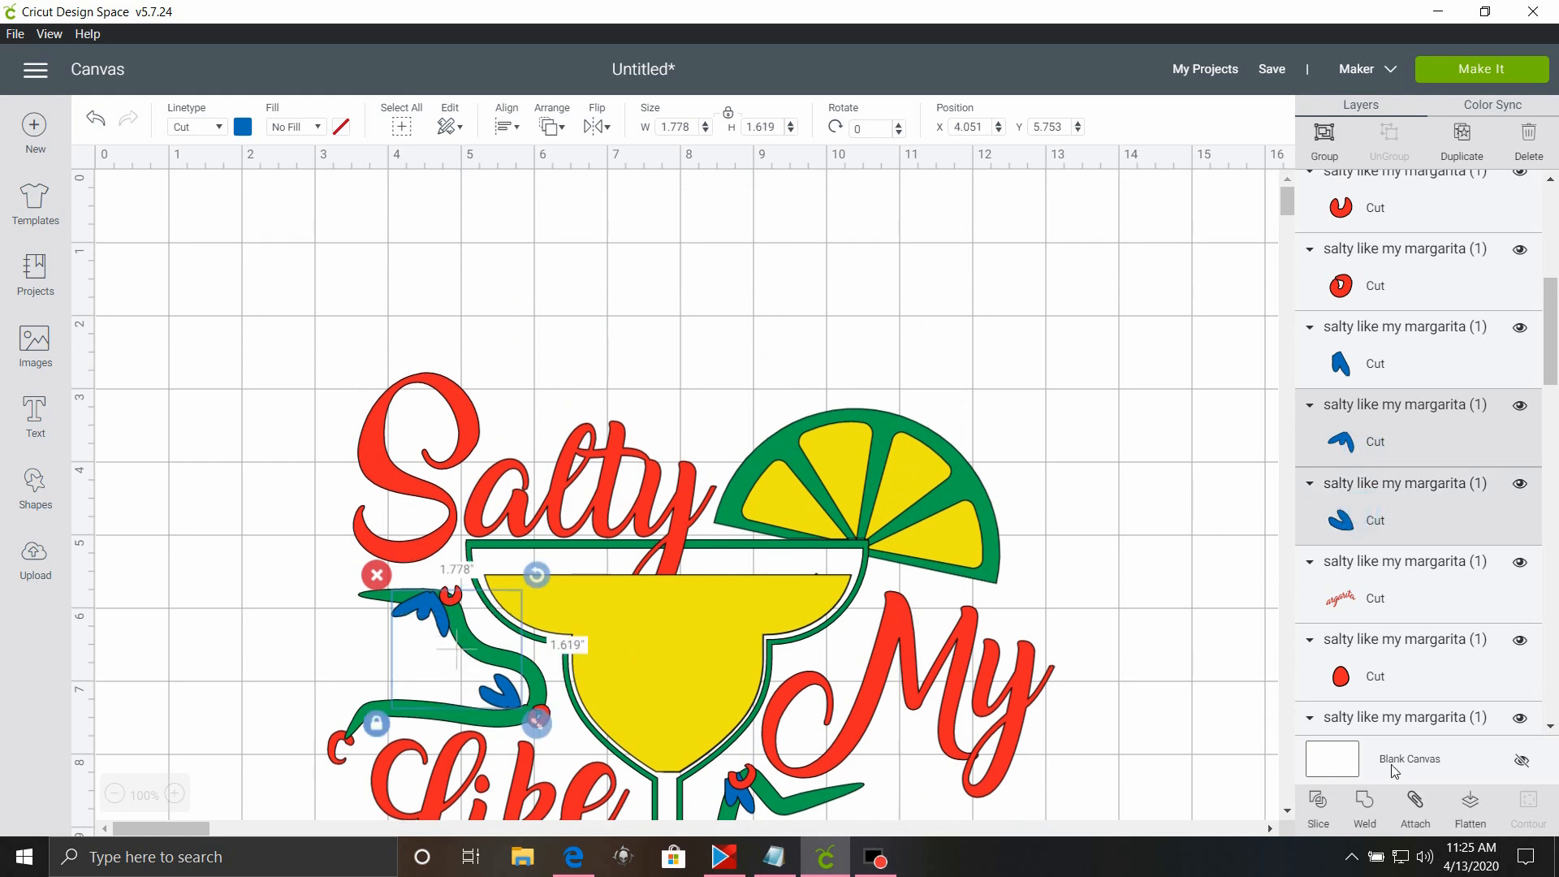
click(1366, 804)
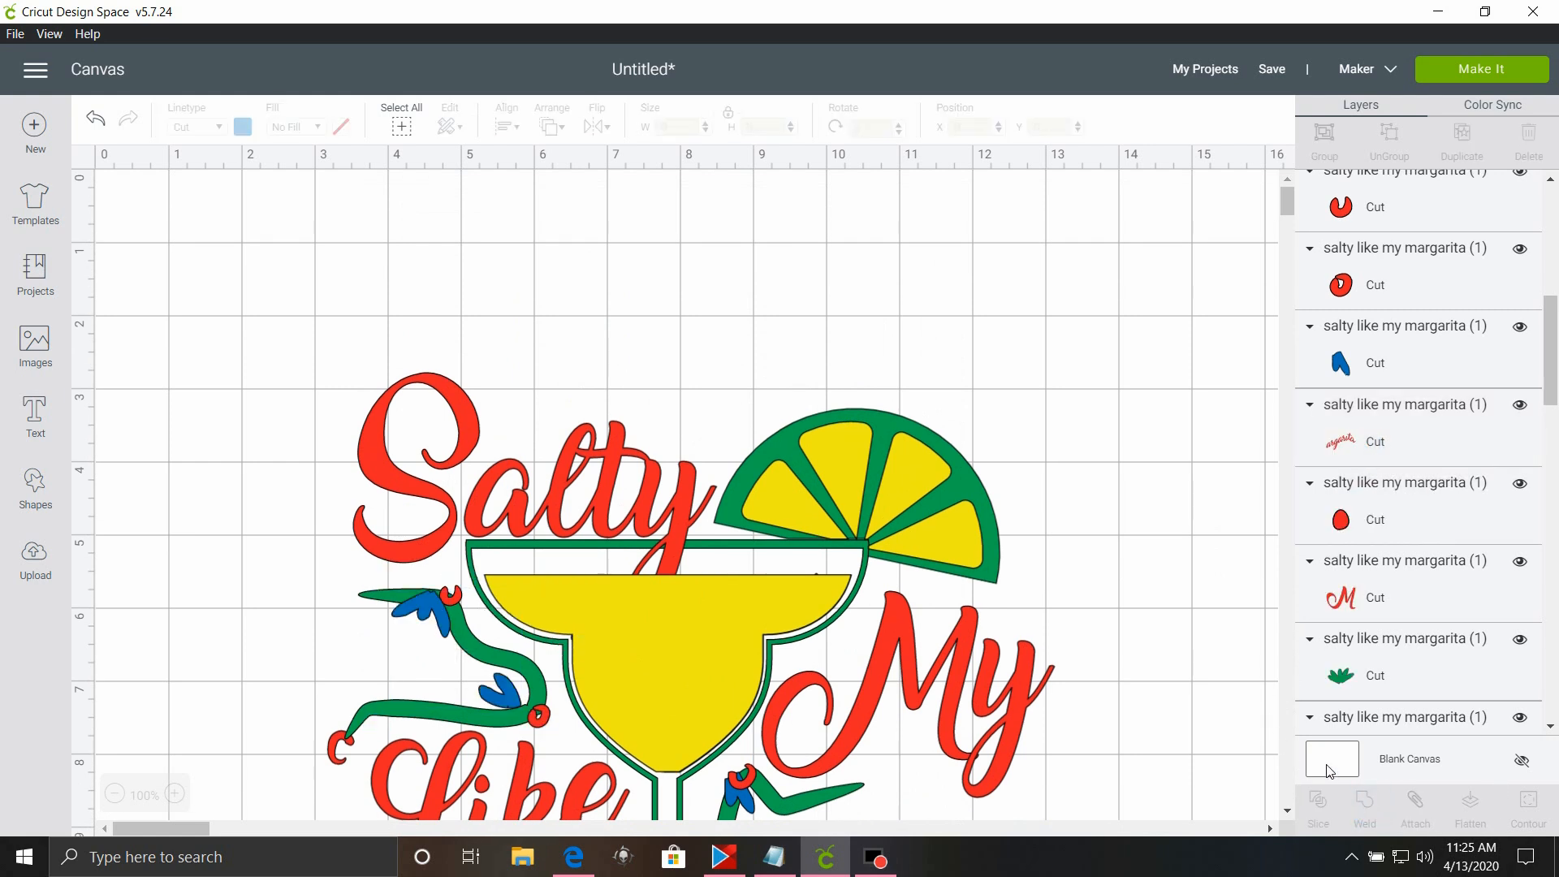
Locate the small blue strokes among the layers and move the welded yellow piece off the glass to uncover them.
scroll(1306, 730, down, 5)
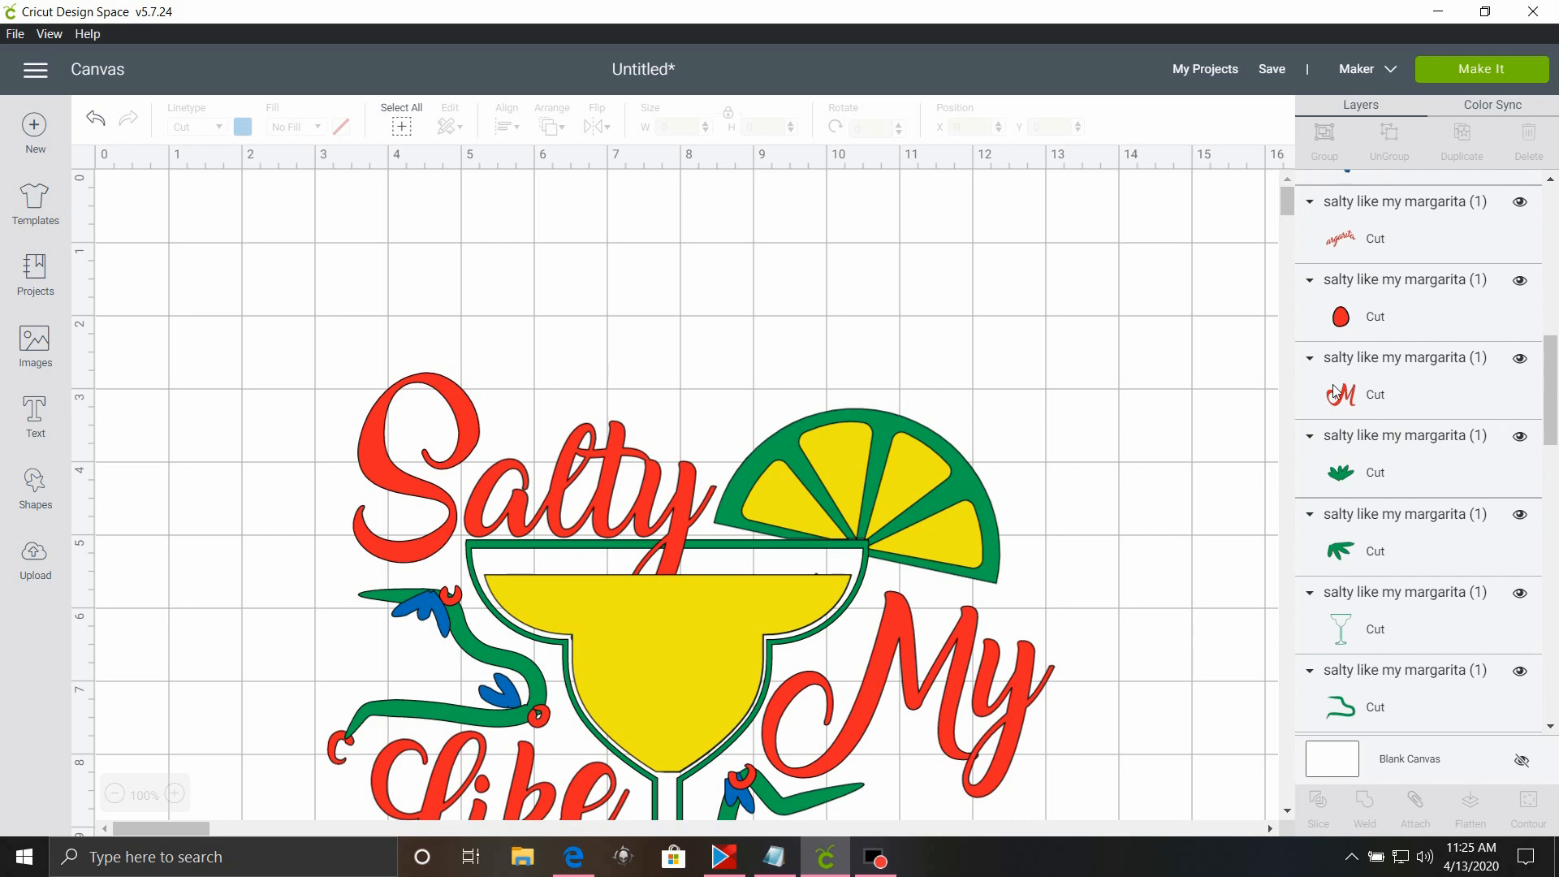
scroll(1336, 391, down, 10)
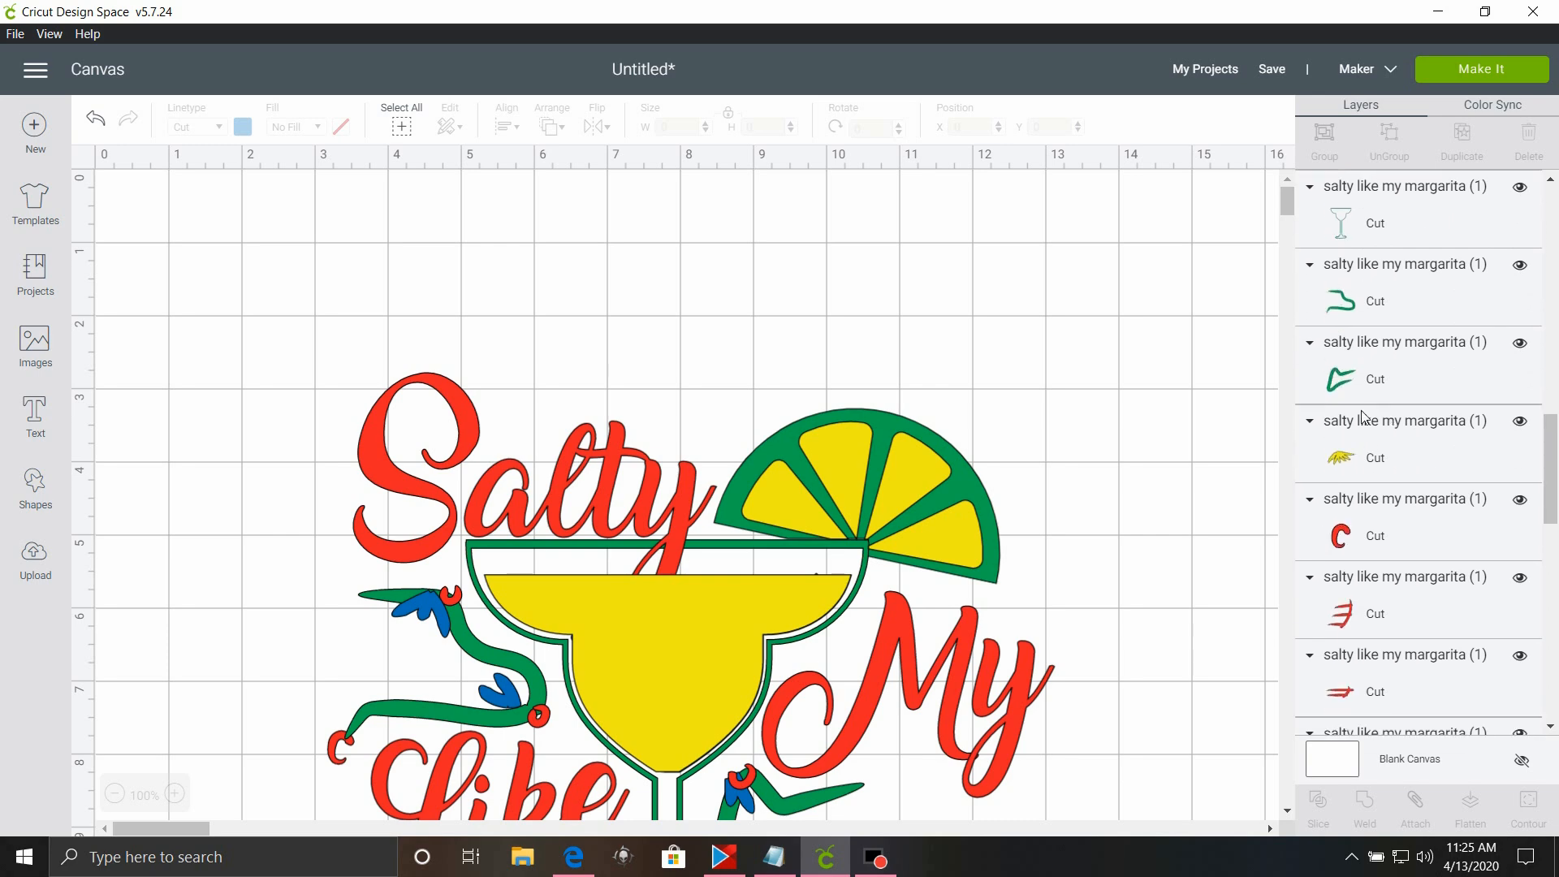
scroll(1385, 419, down, 5)
scroll(630, 588, down, 10)
scroll(630, 588, up, 2)
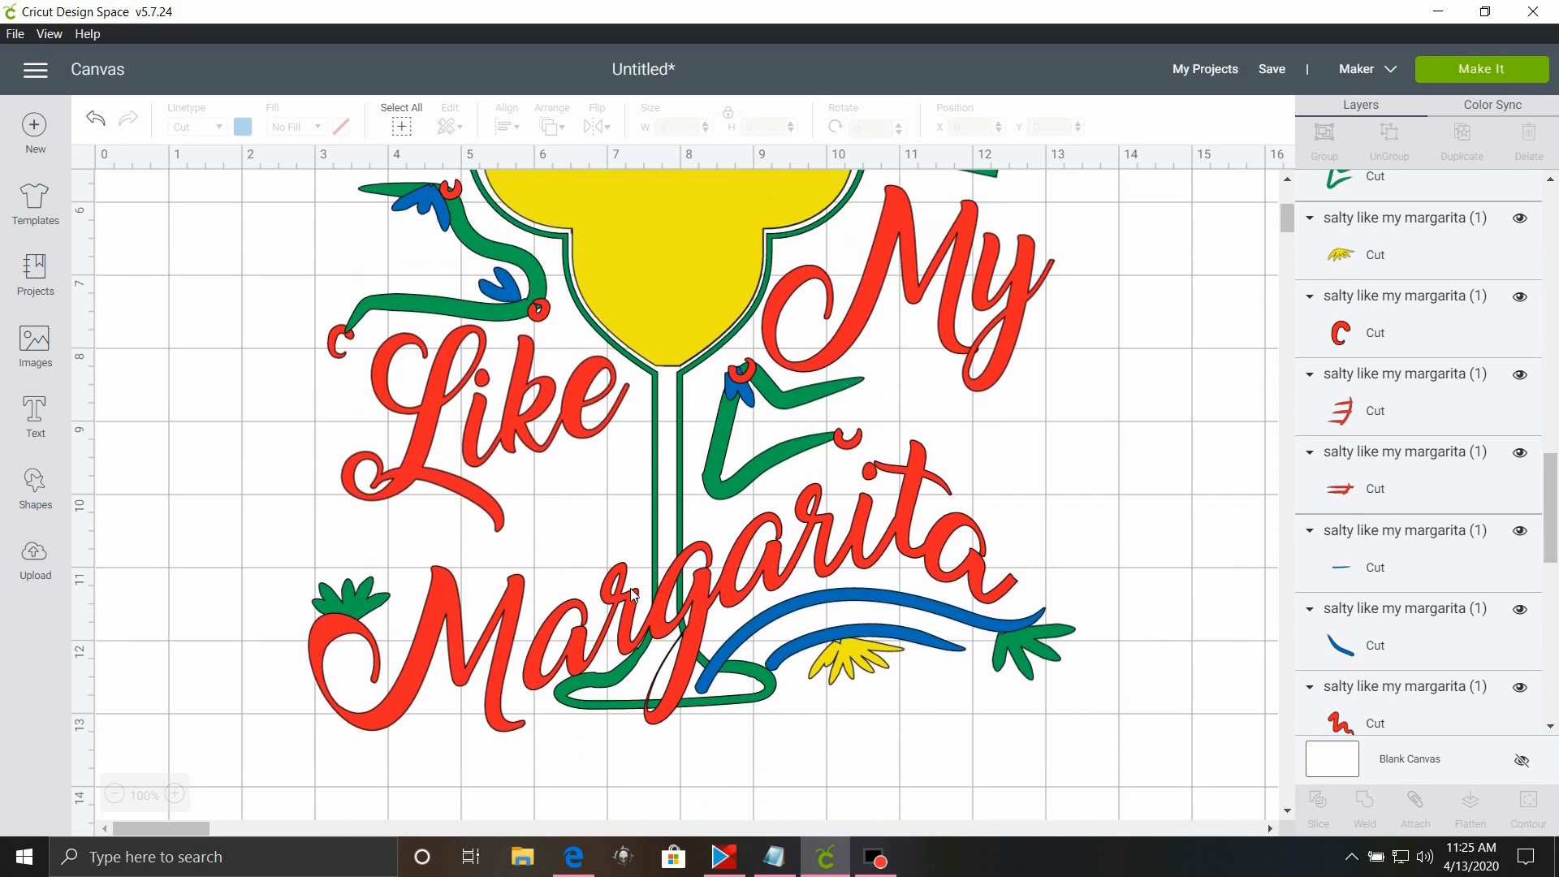
scroll(632, 593, up, 2)
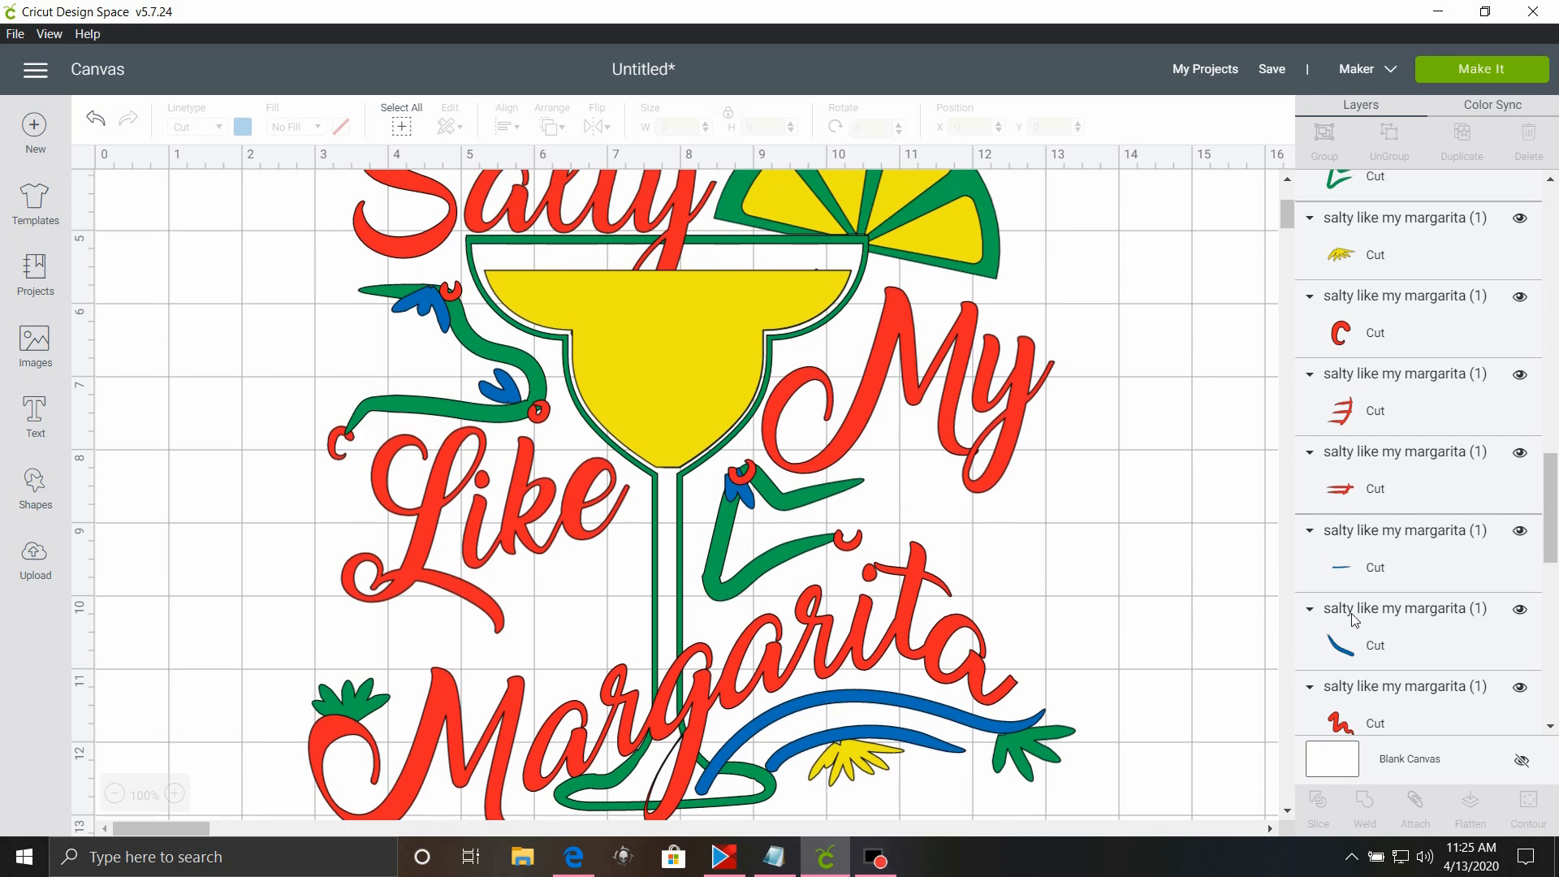
scroll(1354, 621, down, 2)
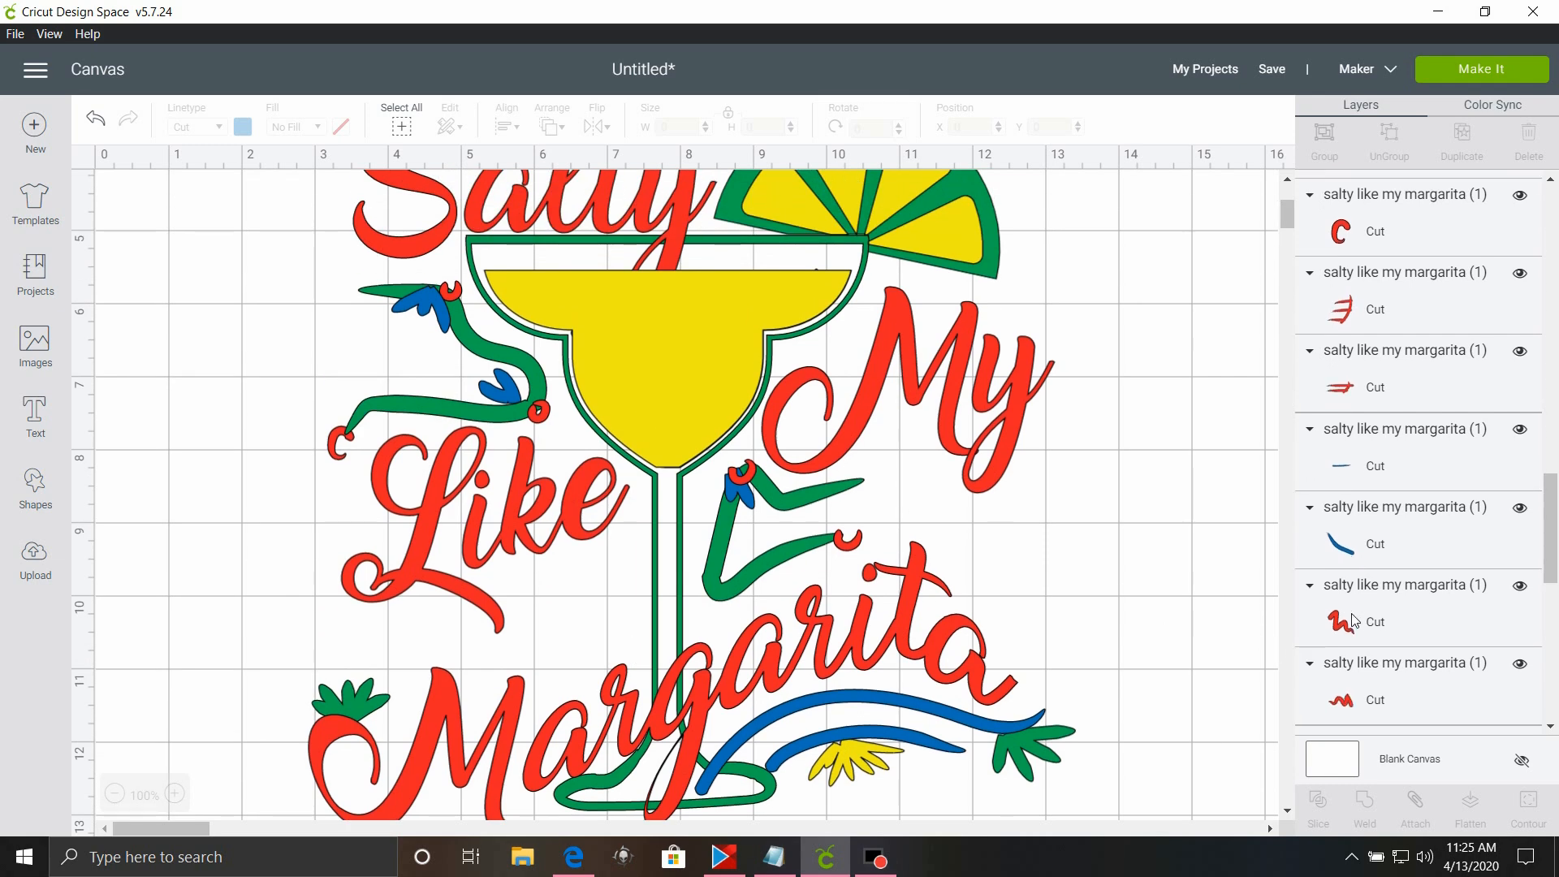
click(1445, 549)
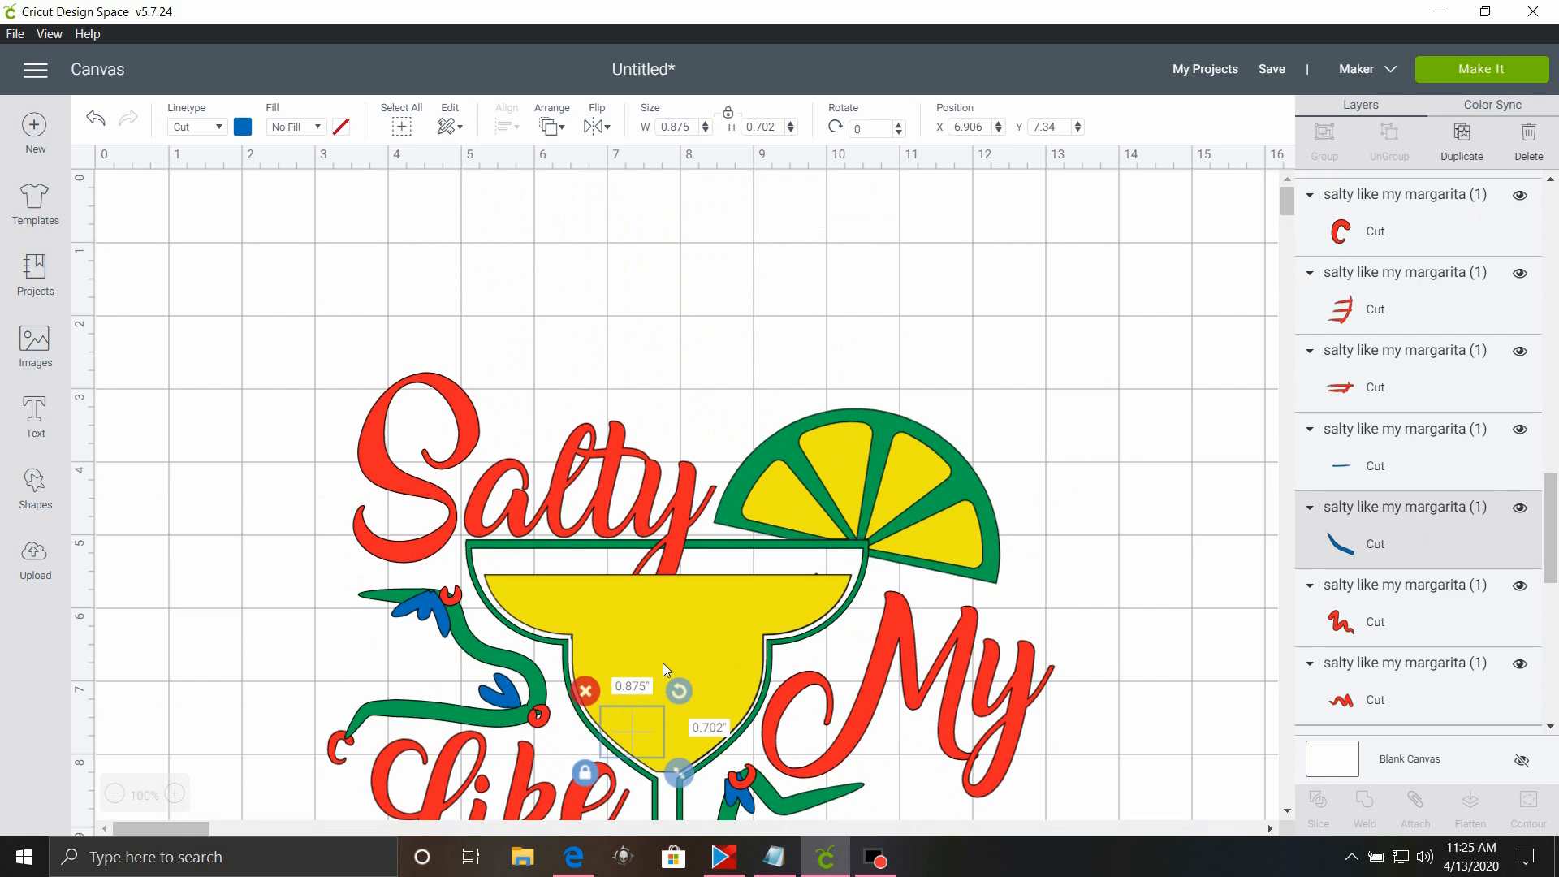
drag(662, 668, 1138, 548)
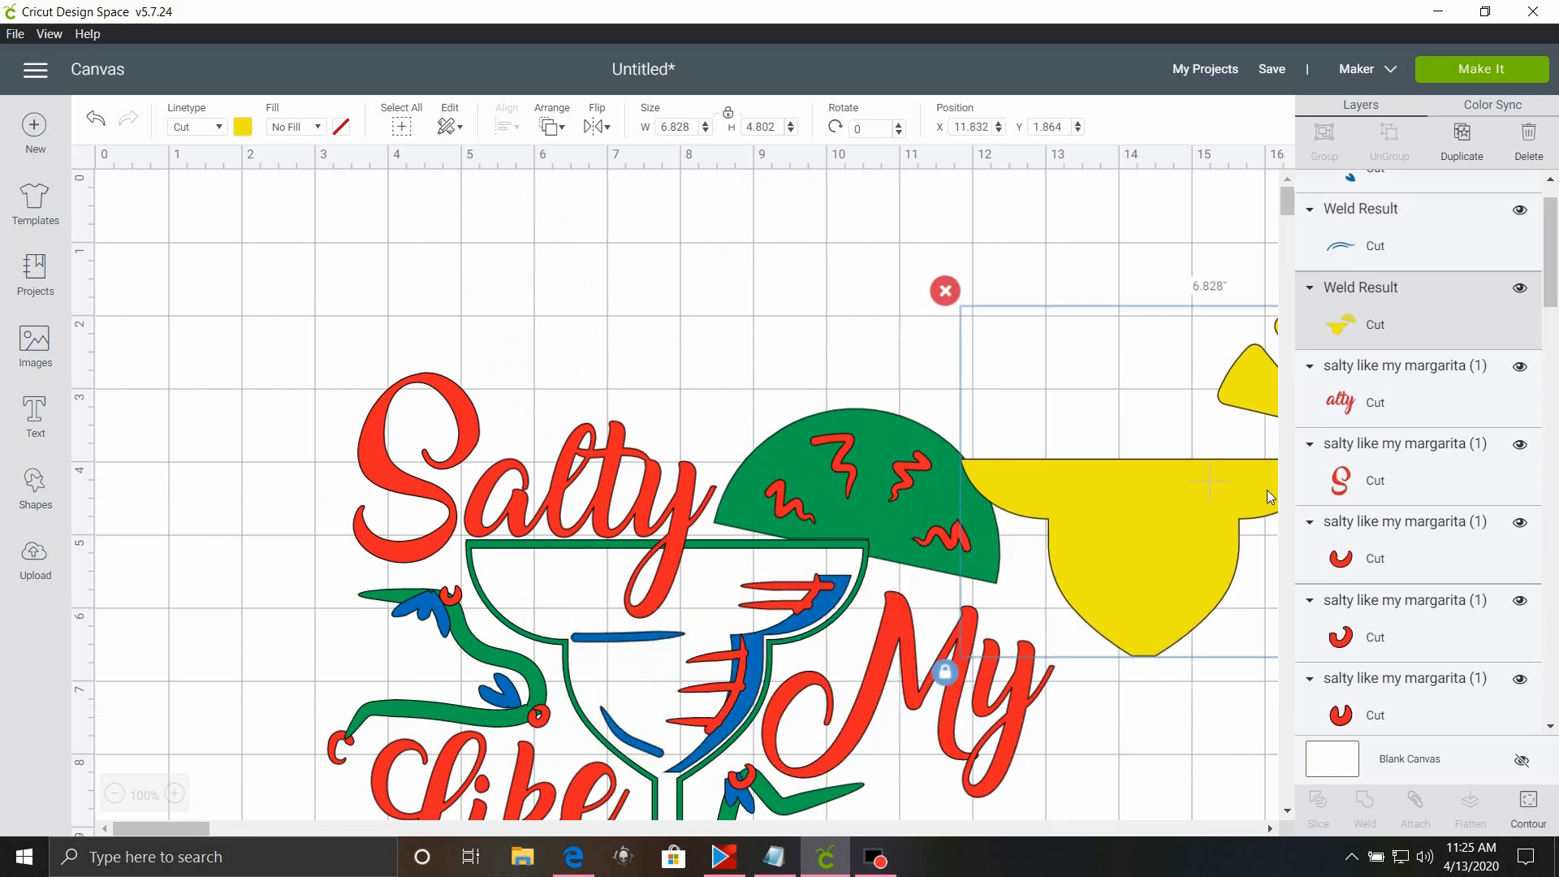
Check the welded blue wave layer on the canvas and hide the welded yellow layer.
scroll(1334, 508, up, 1)
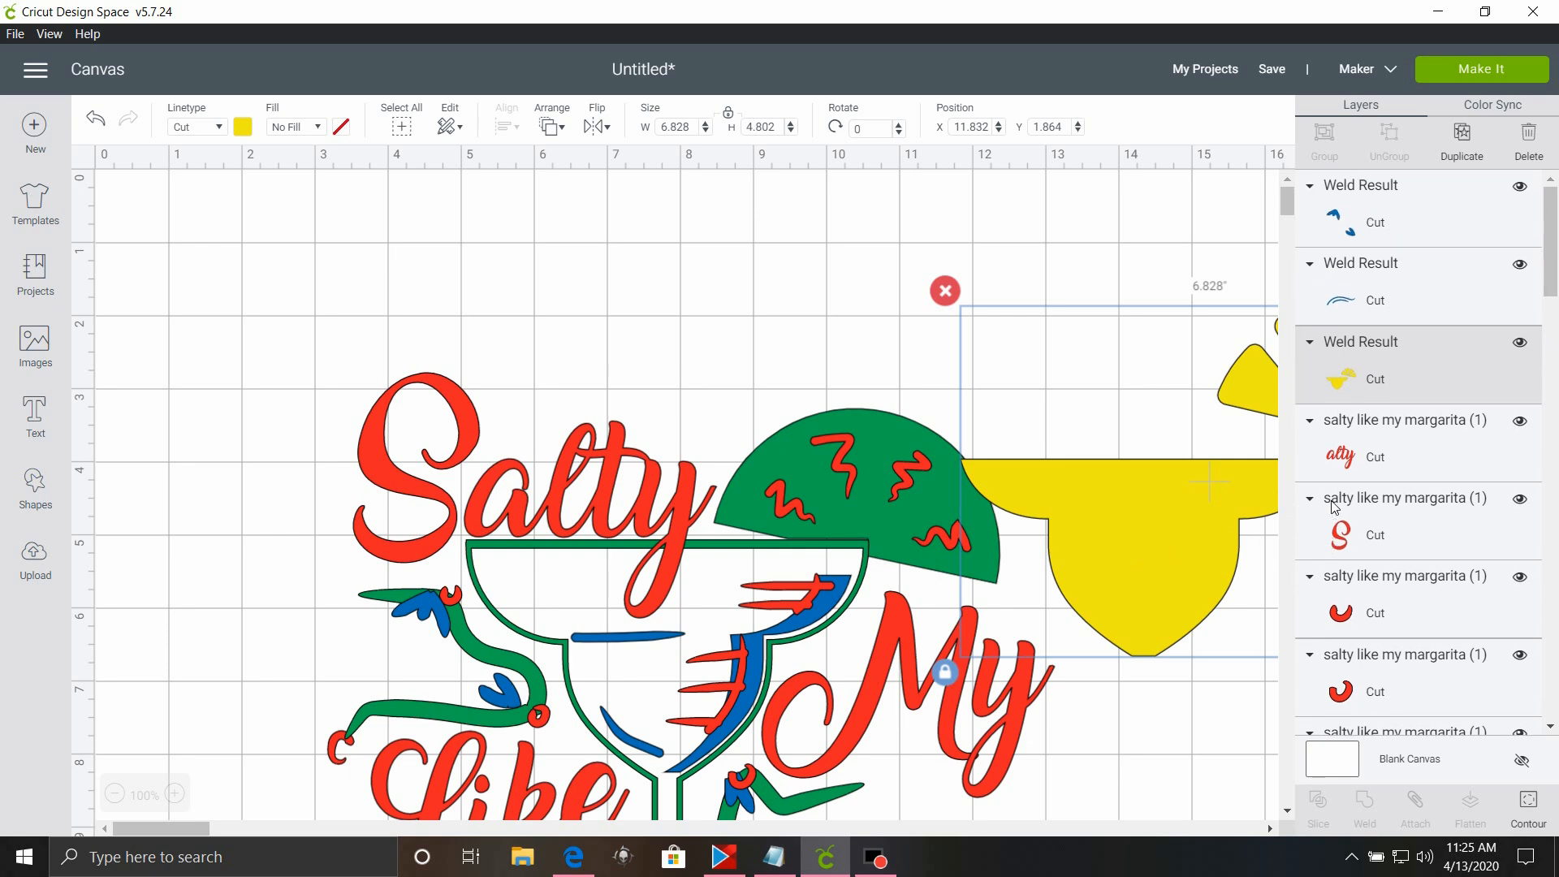
click(1372, 302)
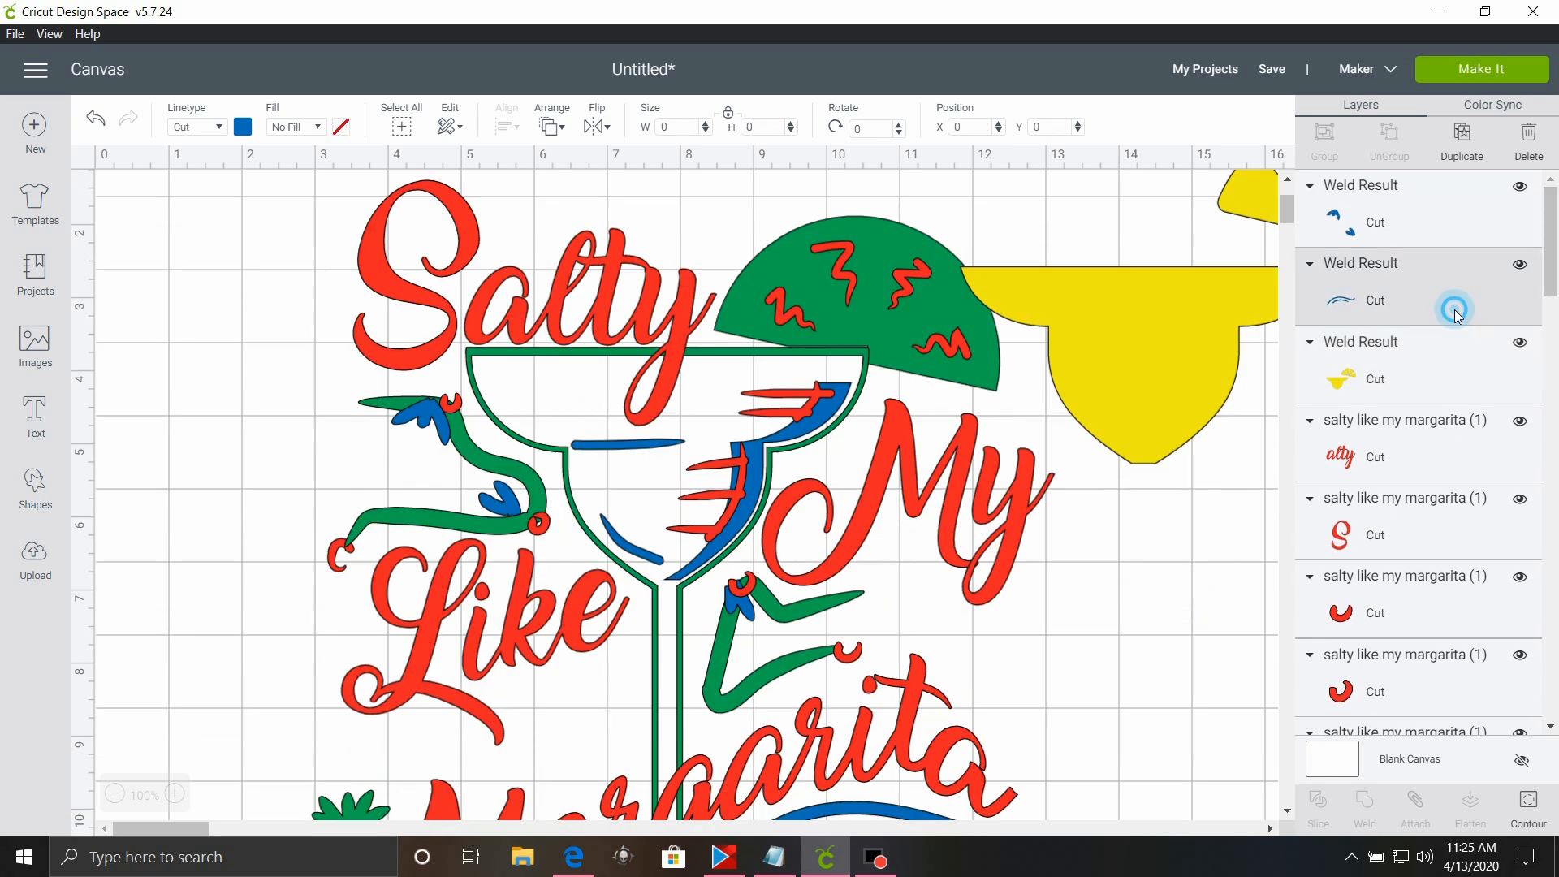
scroll(597, 564, up, 9)
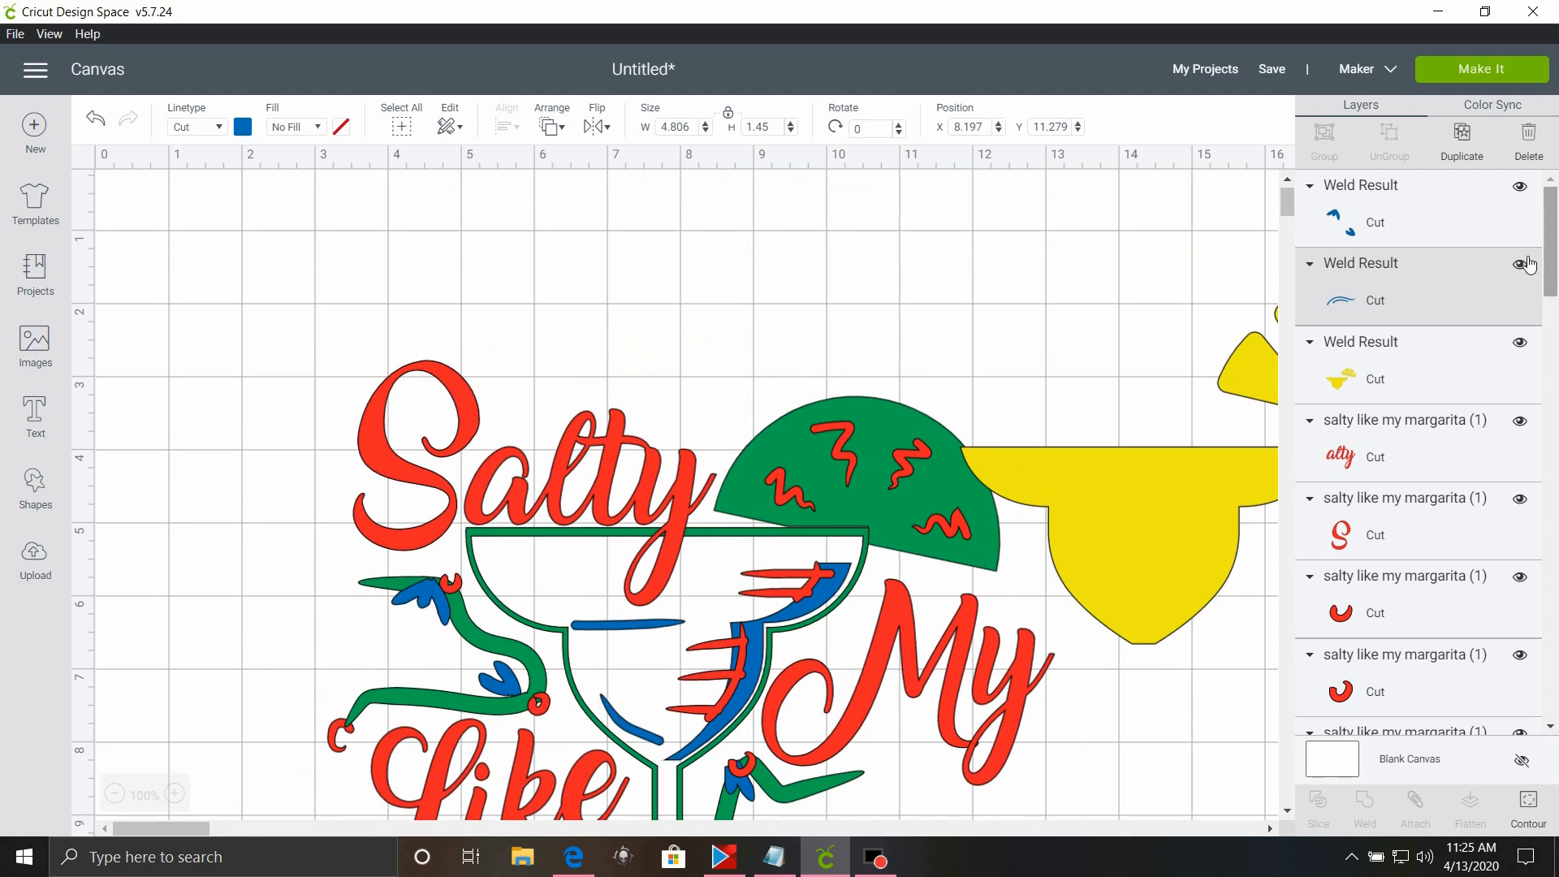
click(1521, 348)
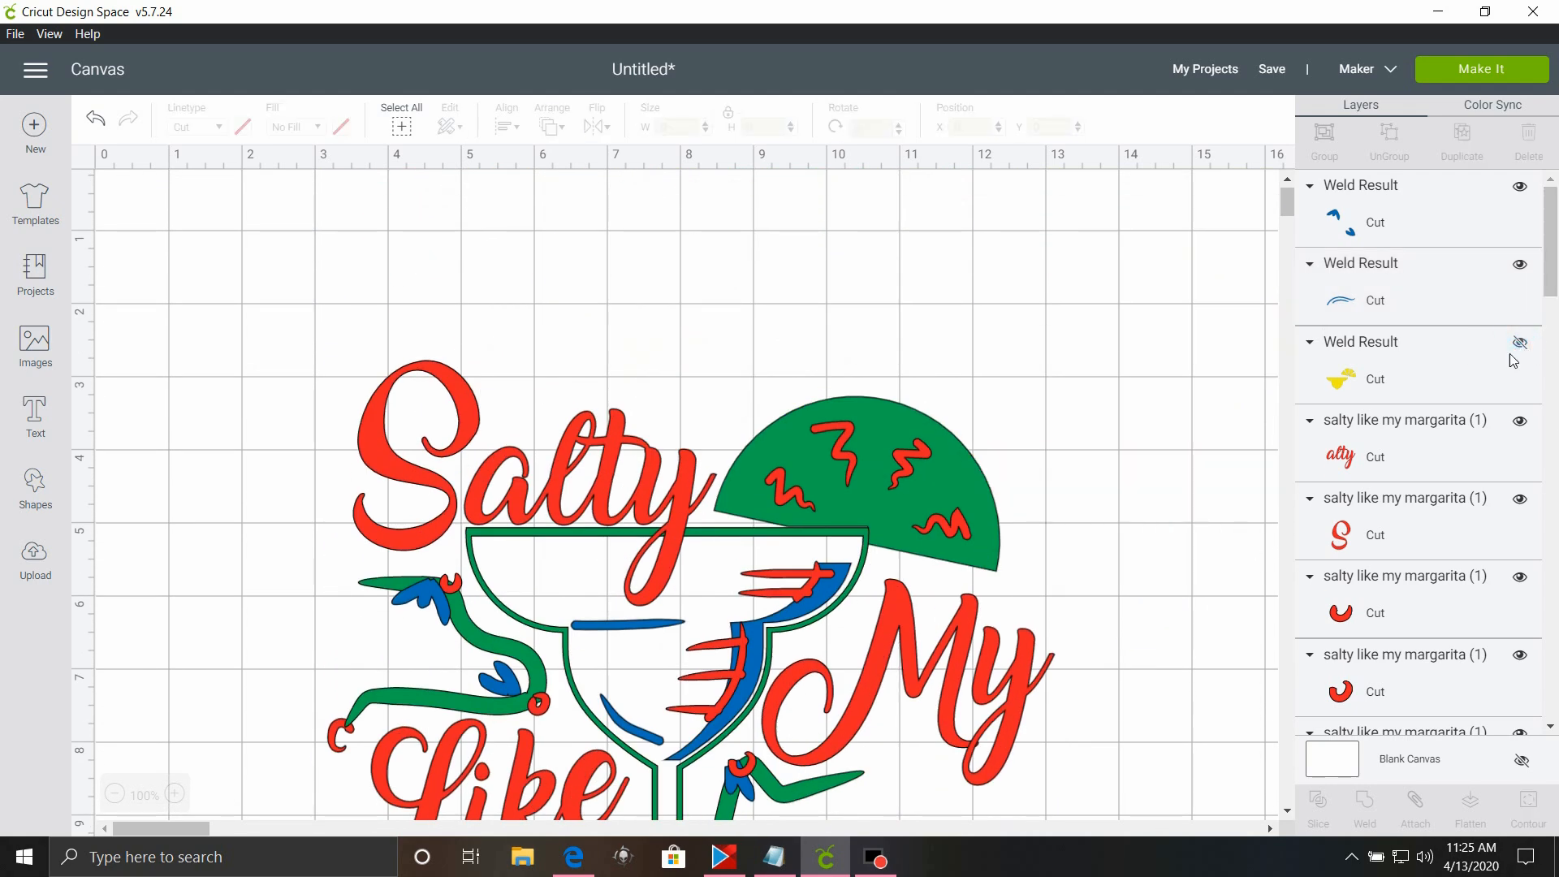
Select the red "alty" and "S" lettering together with the four small red curved and round pieces listed below them.
scroll(1515, 357, down, 3)
scroll(1330, 276, up, 3)
click(1458, 372)
click(1431, 470)
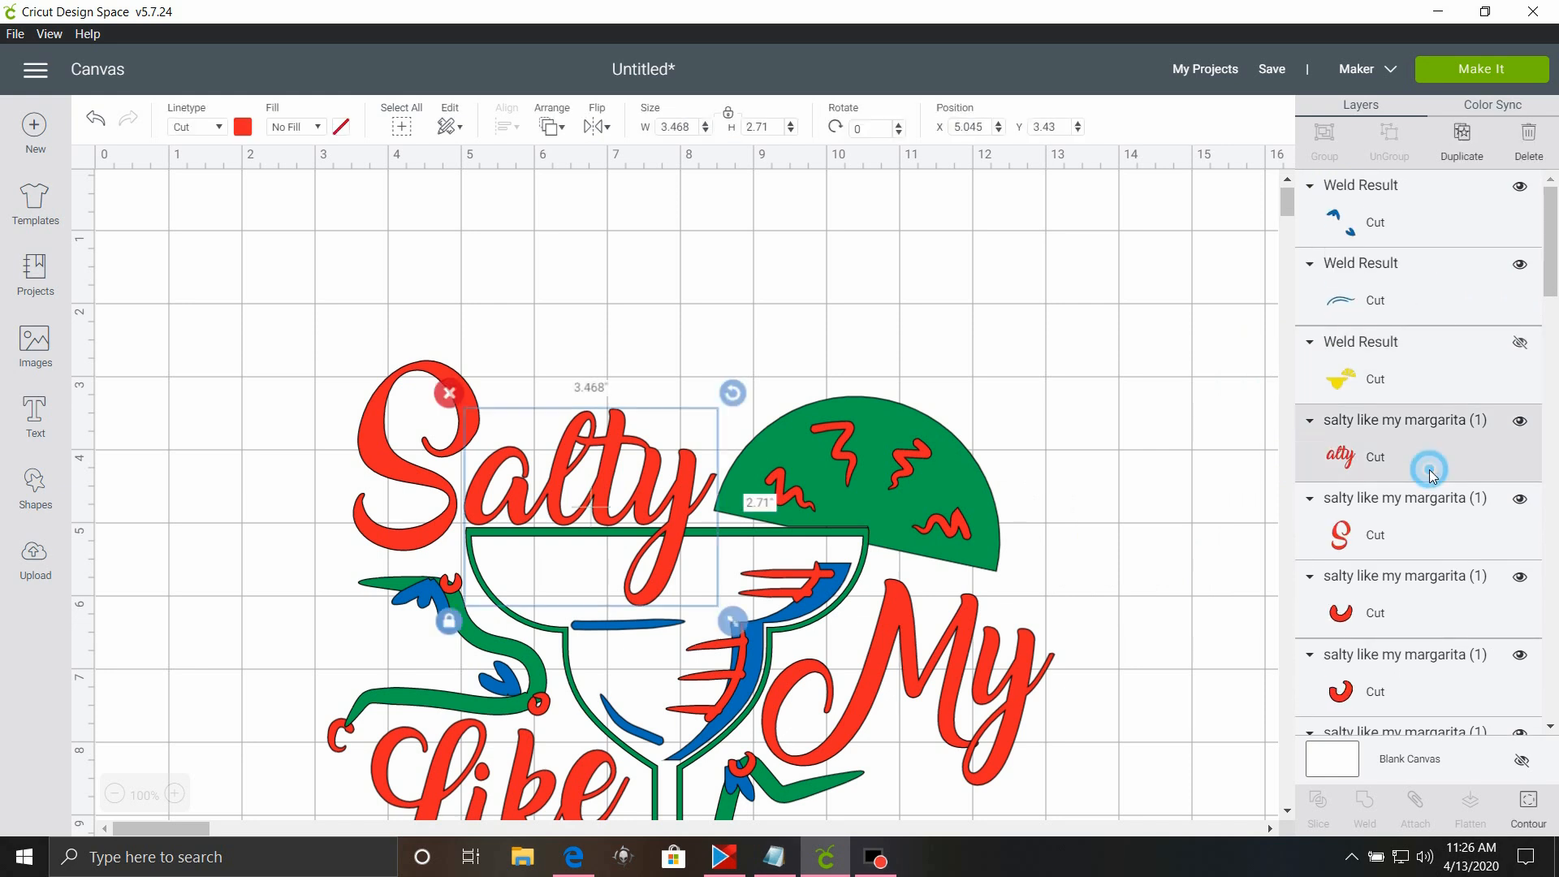
shift+click(1403, 529)
shift+click(1367, 617)
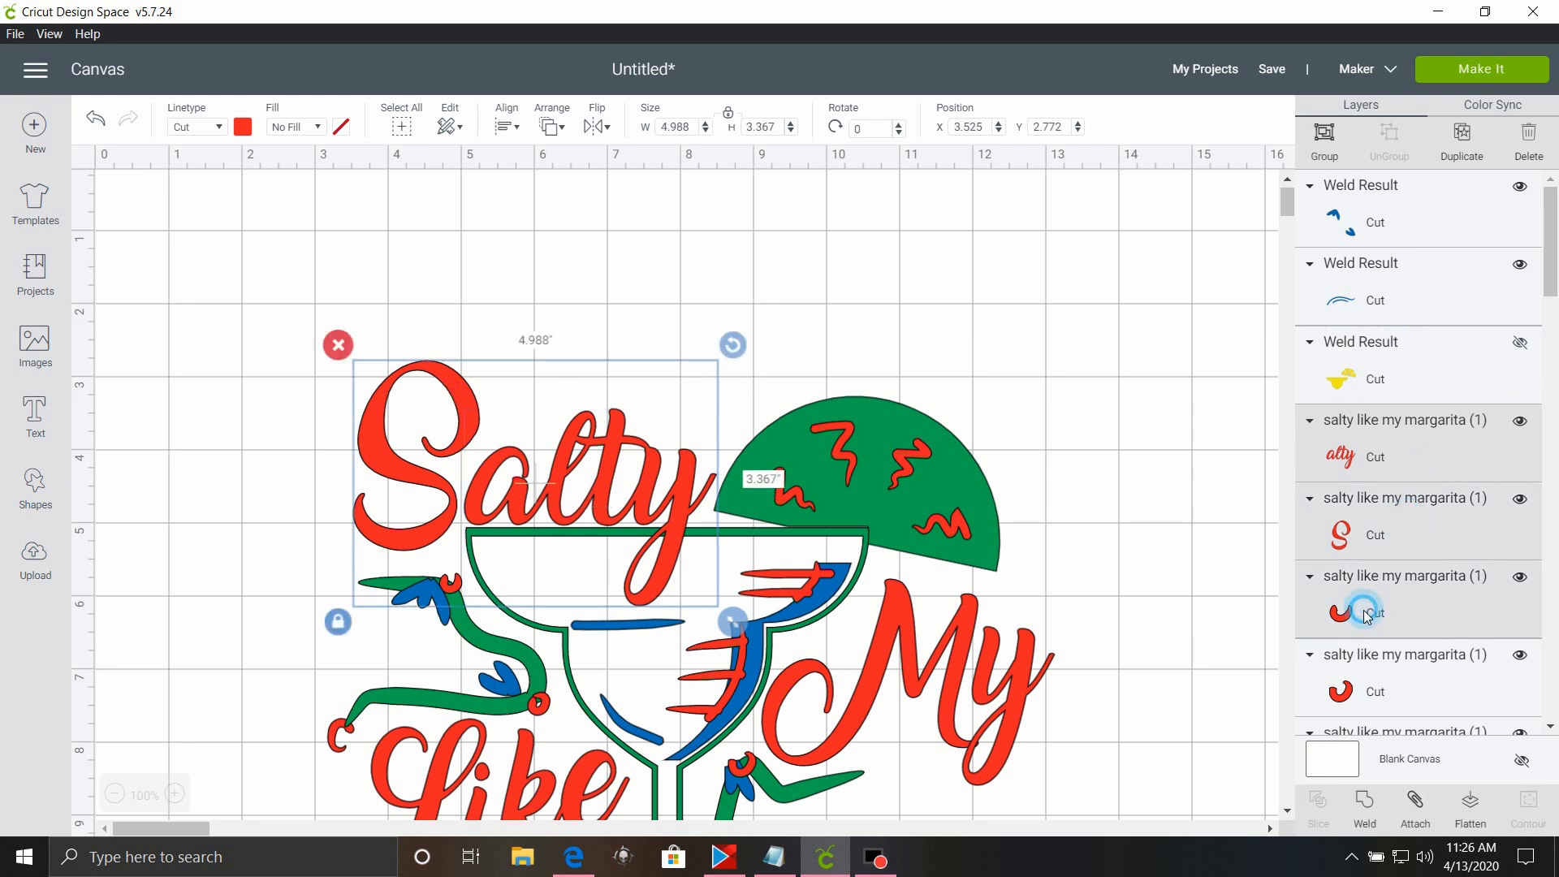
shift+click(1384, 675)
scroll(1445, 552, down, 3)
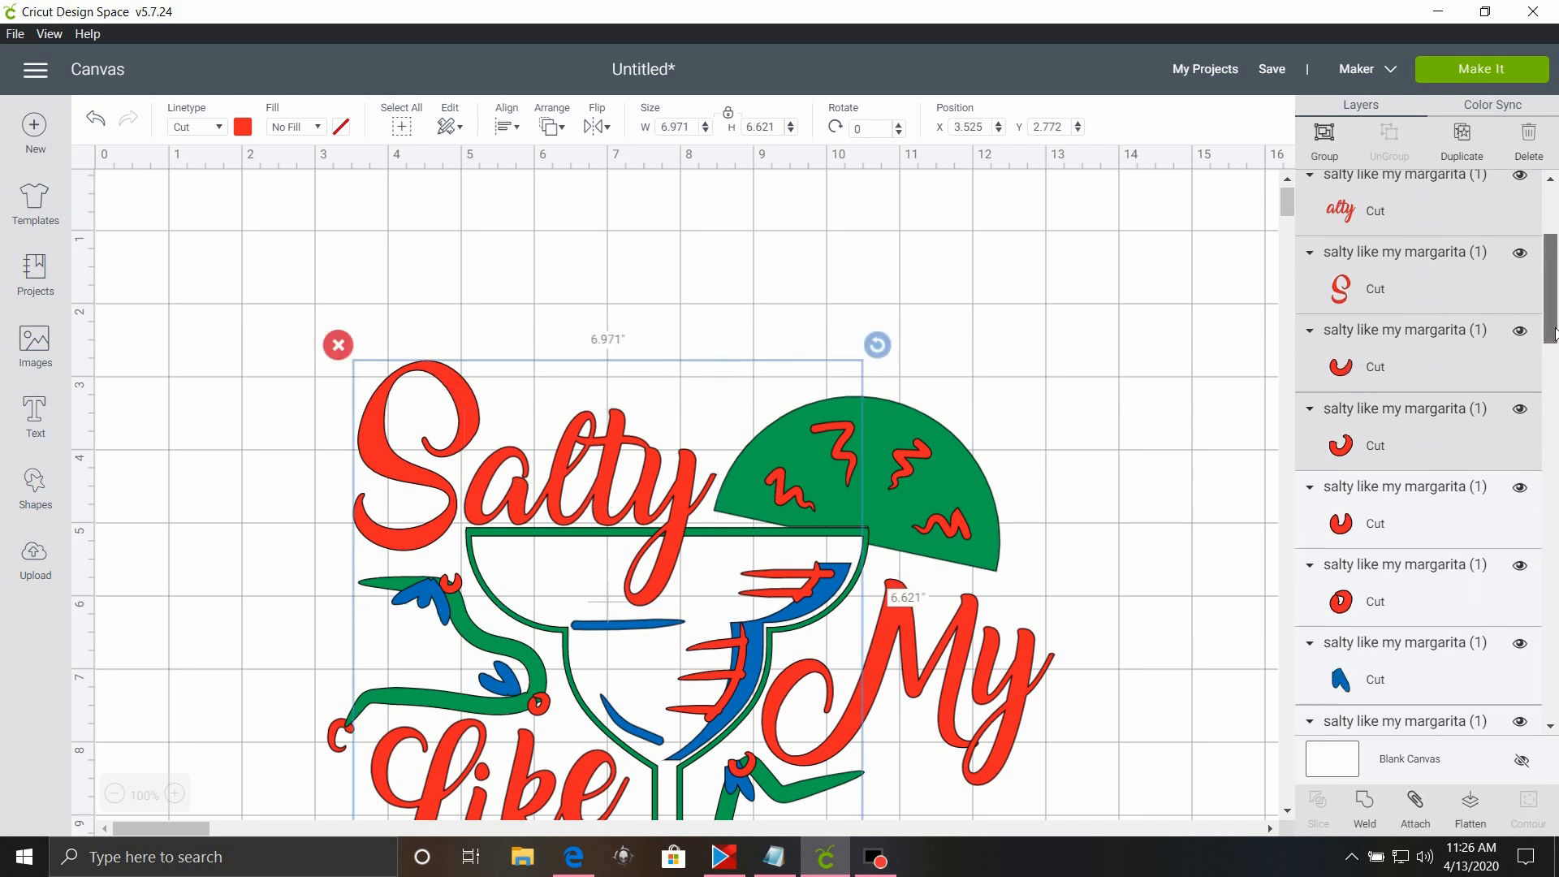
shift+click(1442, 497)
shift+click(1381, 566)
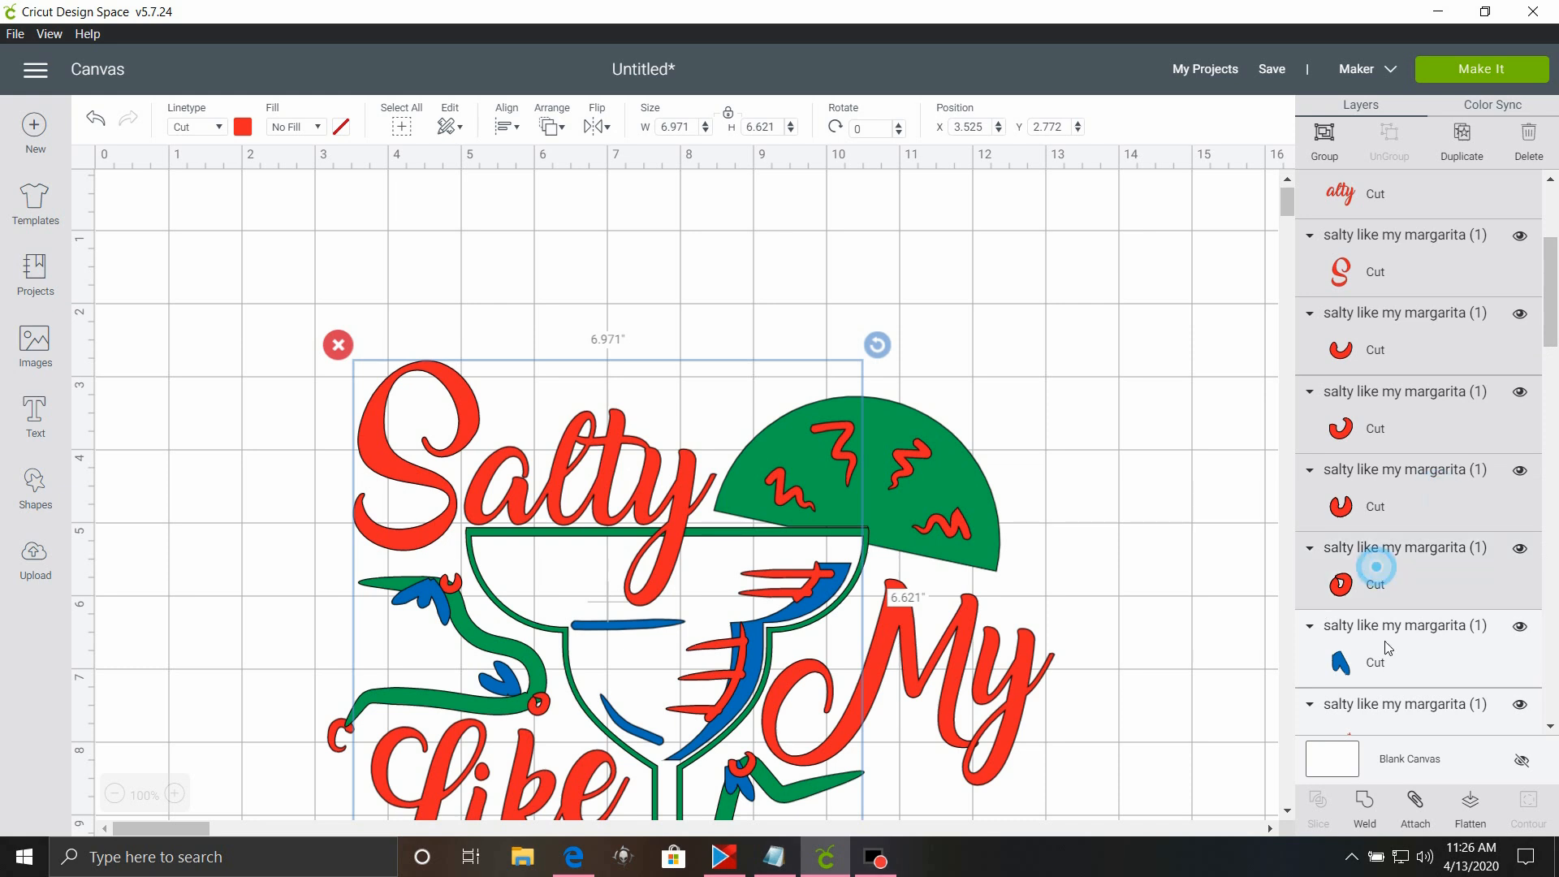
Add the red "argarita" lettering, the red oval, the M and the small C-shaped piece to the selection.
drag(1556, 321, 1556, 396)
shift+click(1346, 348)
shift+click(1344, 424)
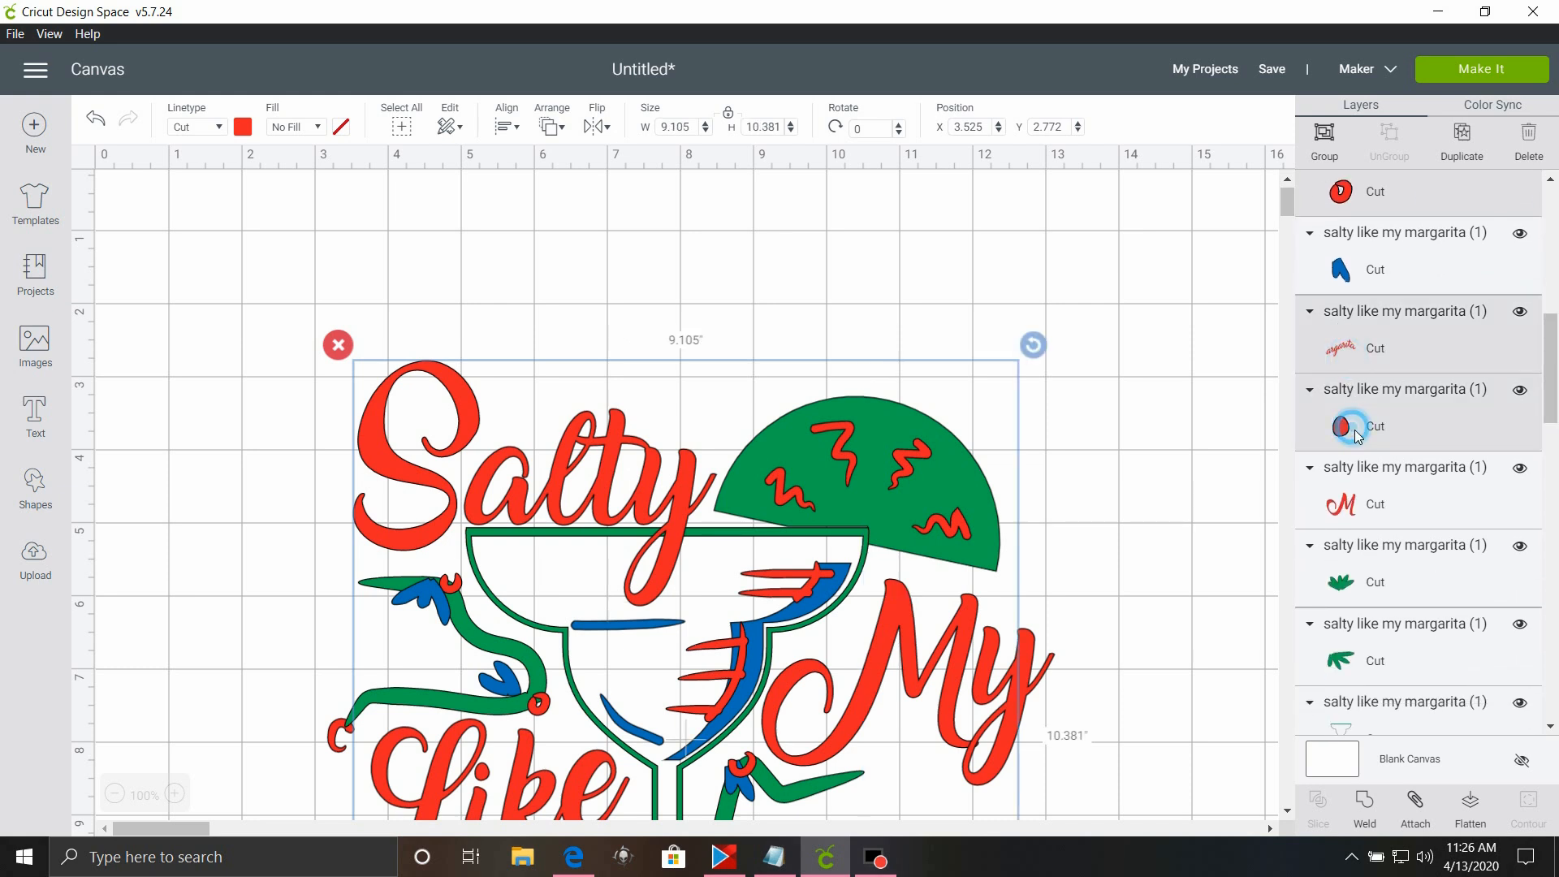
shift+click(1323, 509)
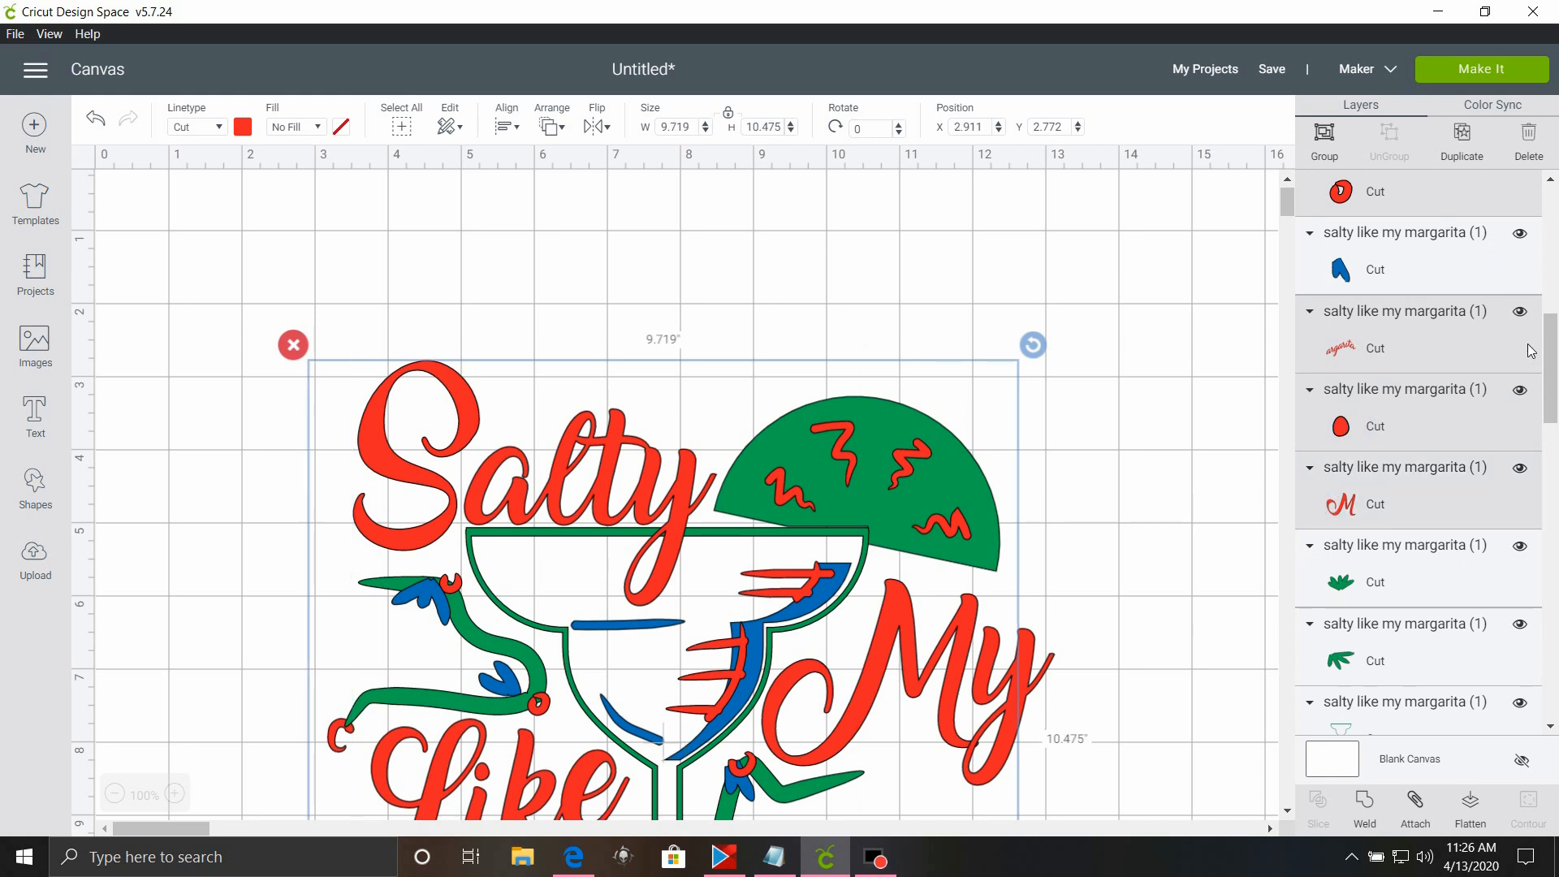
drag(1553, 362, 1557, 564)
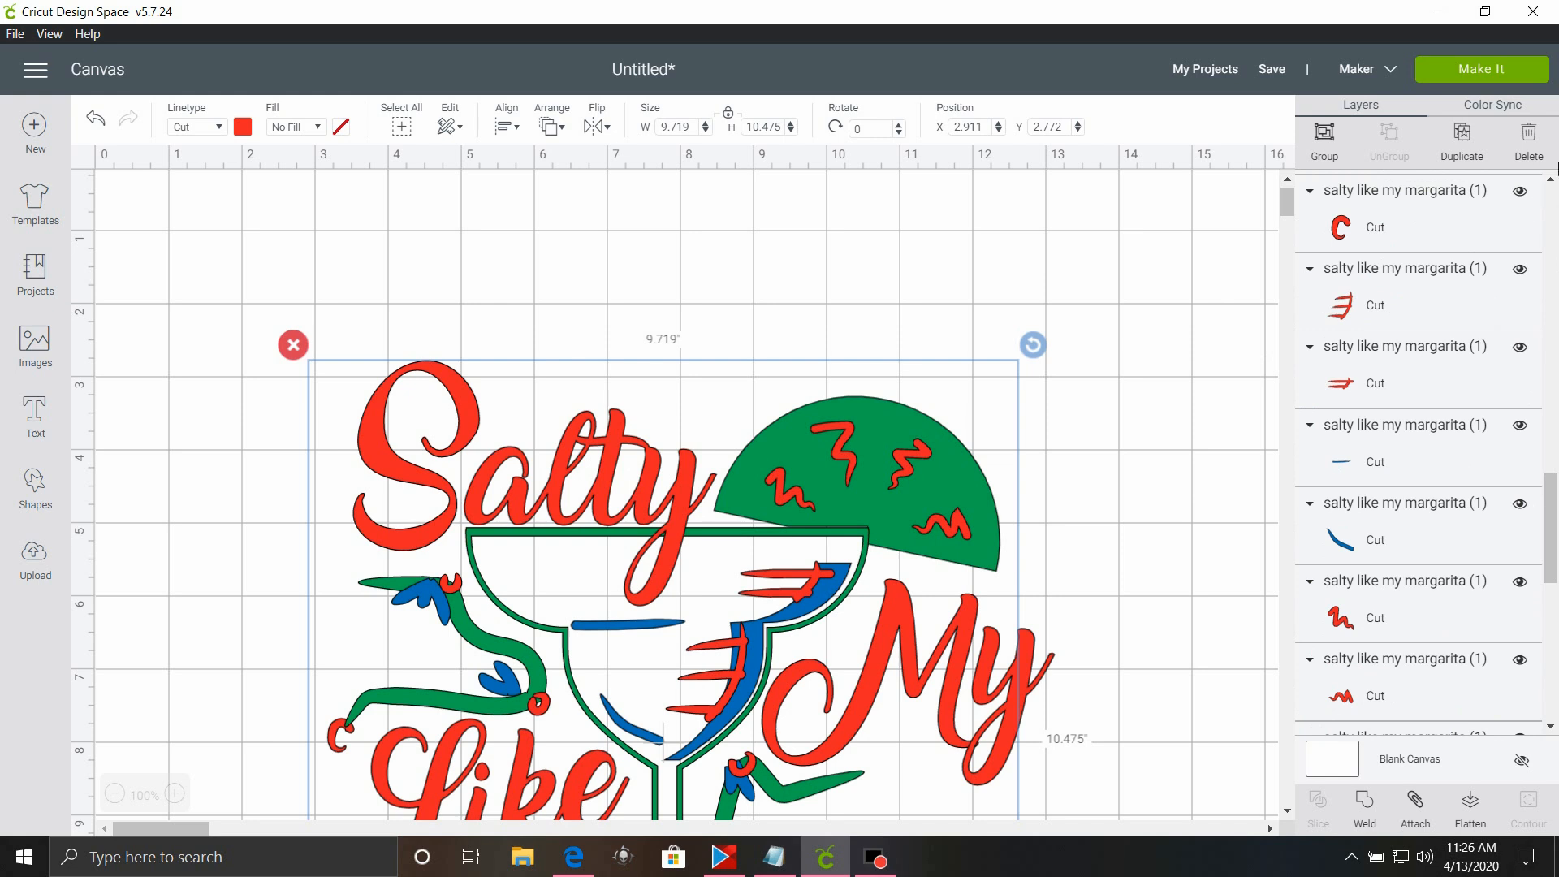
click(1551, 180)
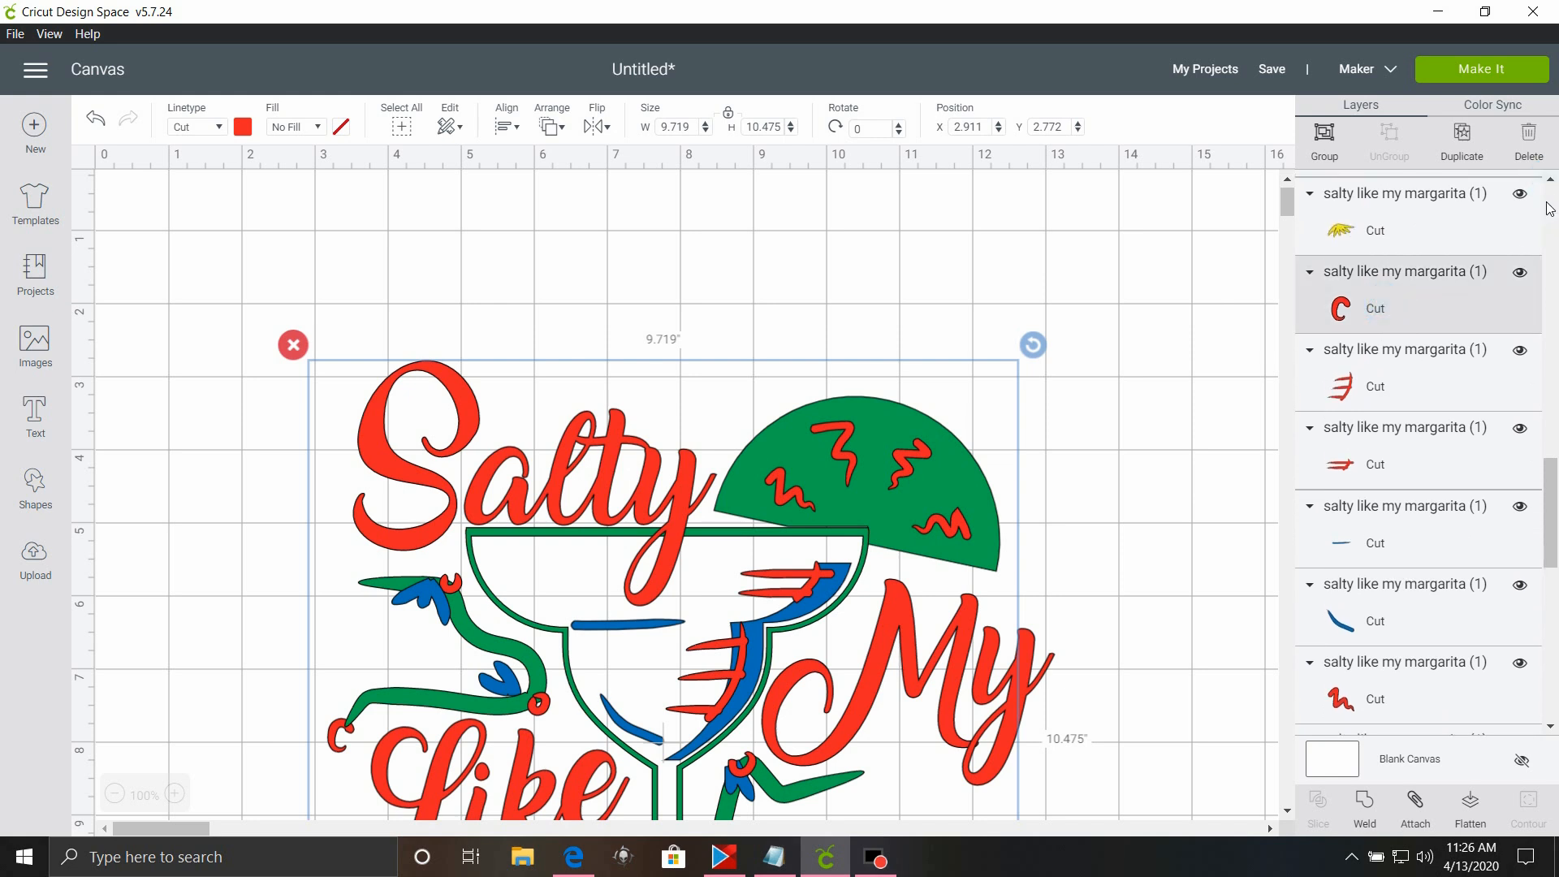
click(1551, 181)
scroll(1551, 184, up, 6)
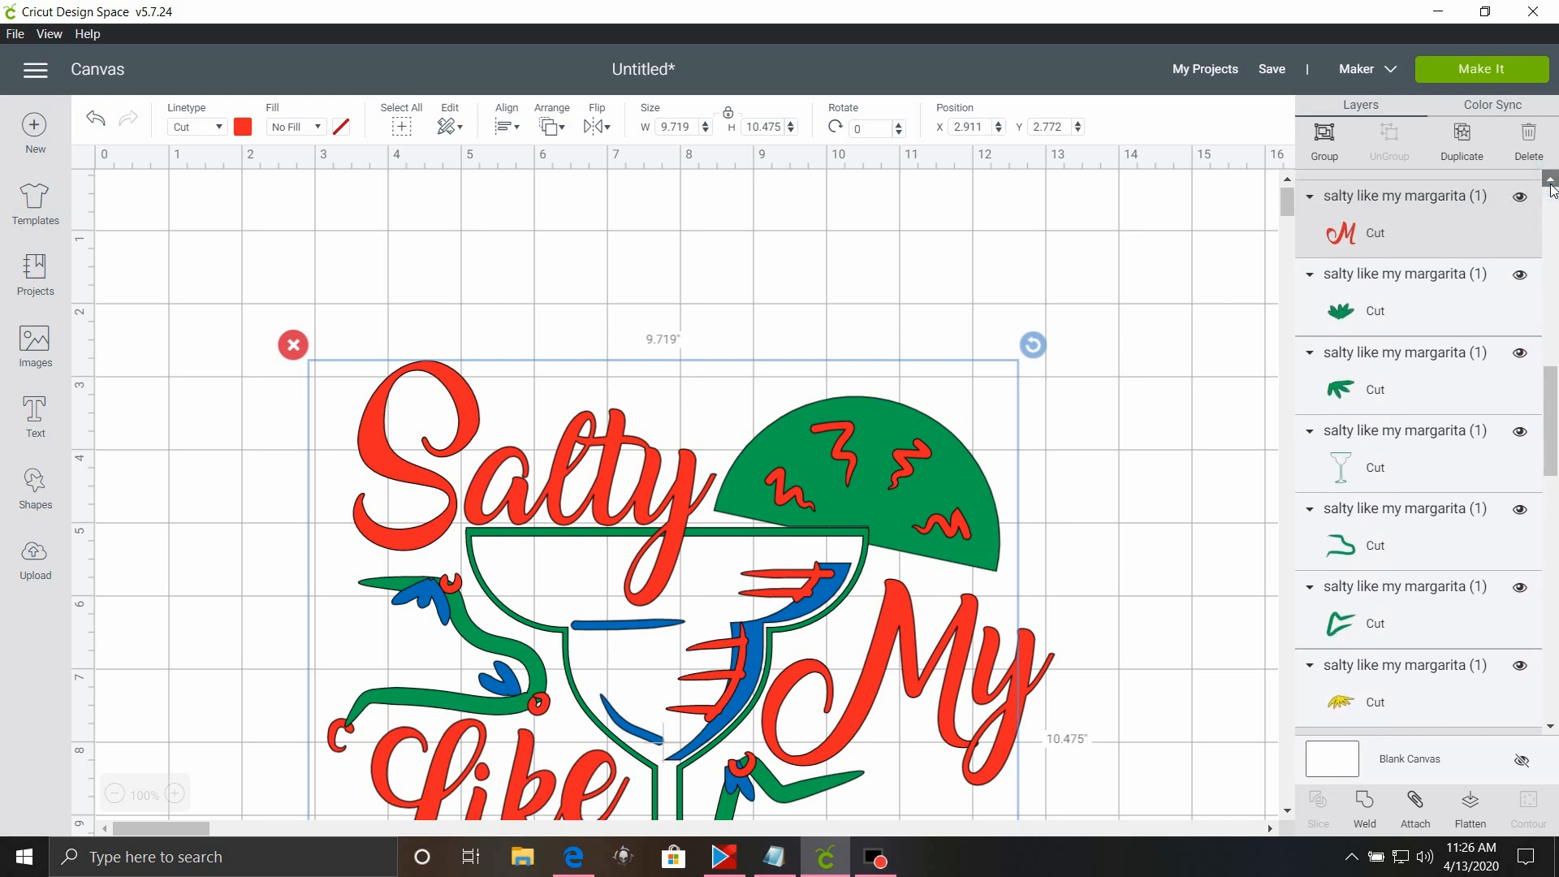
Add the two sets of red strokes on the glass, three red zigzags and the second red oval to the selection.
drag(1545, 394, 1557, 538)
shift+click(1421, 583)
shift+click(1427, 682)
ctrl+click(1392, 499)
ctrl+click(1362, 575)
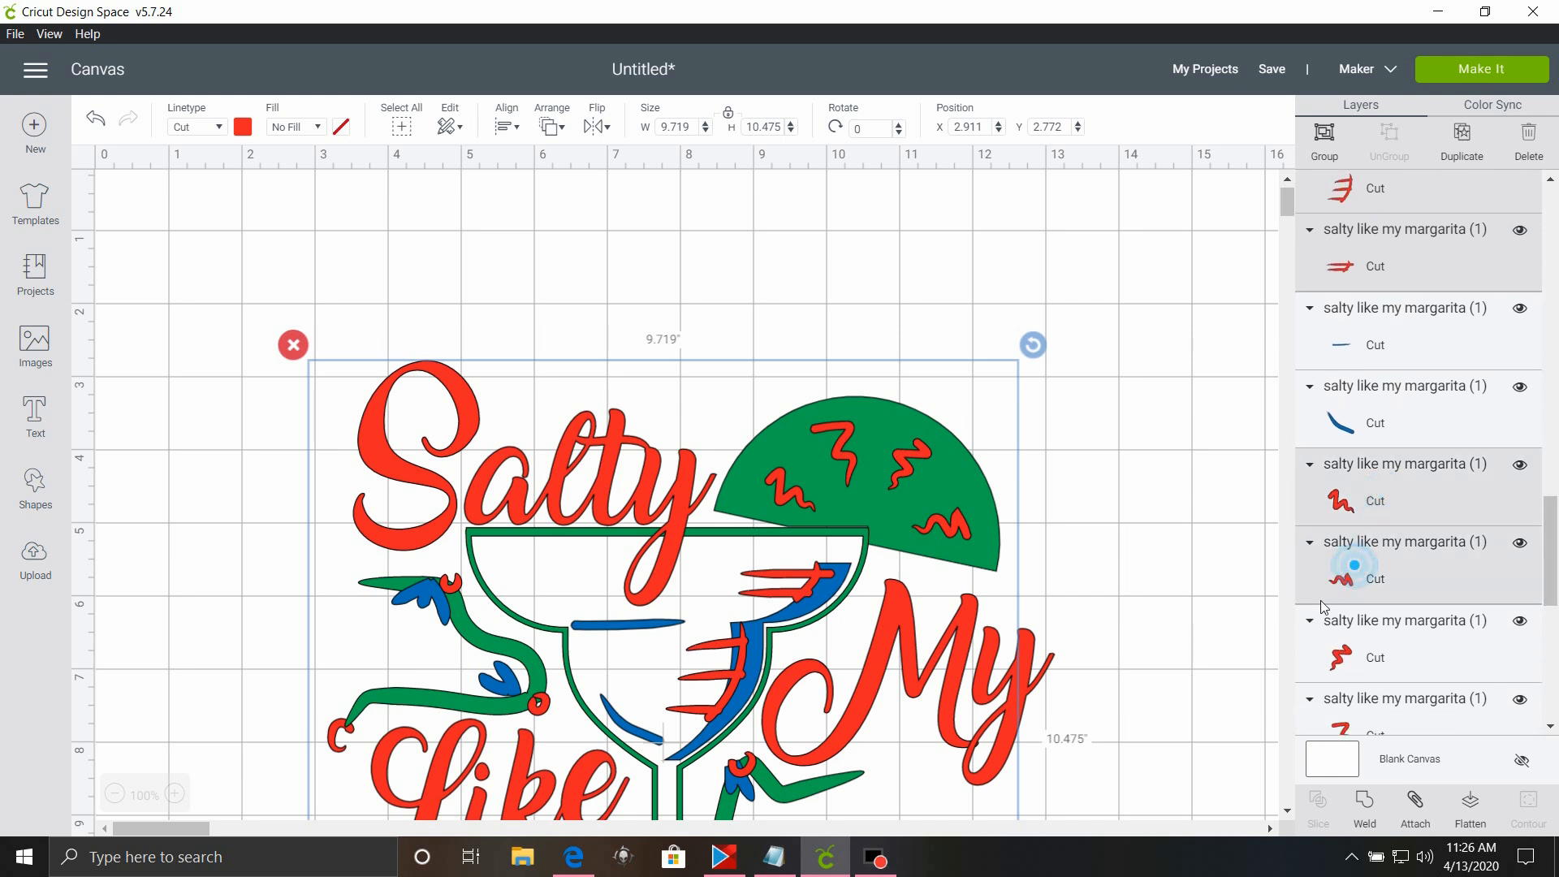
ctrl+click(1330, 624)
drag(1545, 550, 1547, 628)
ctrl+click(1399, 649)
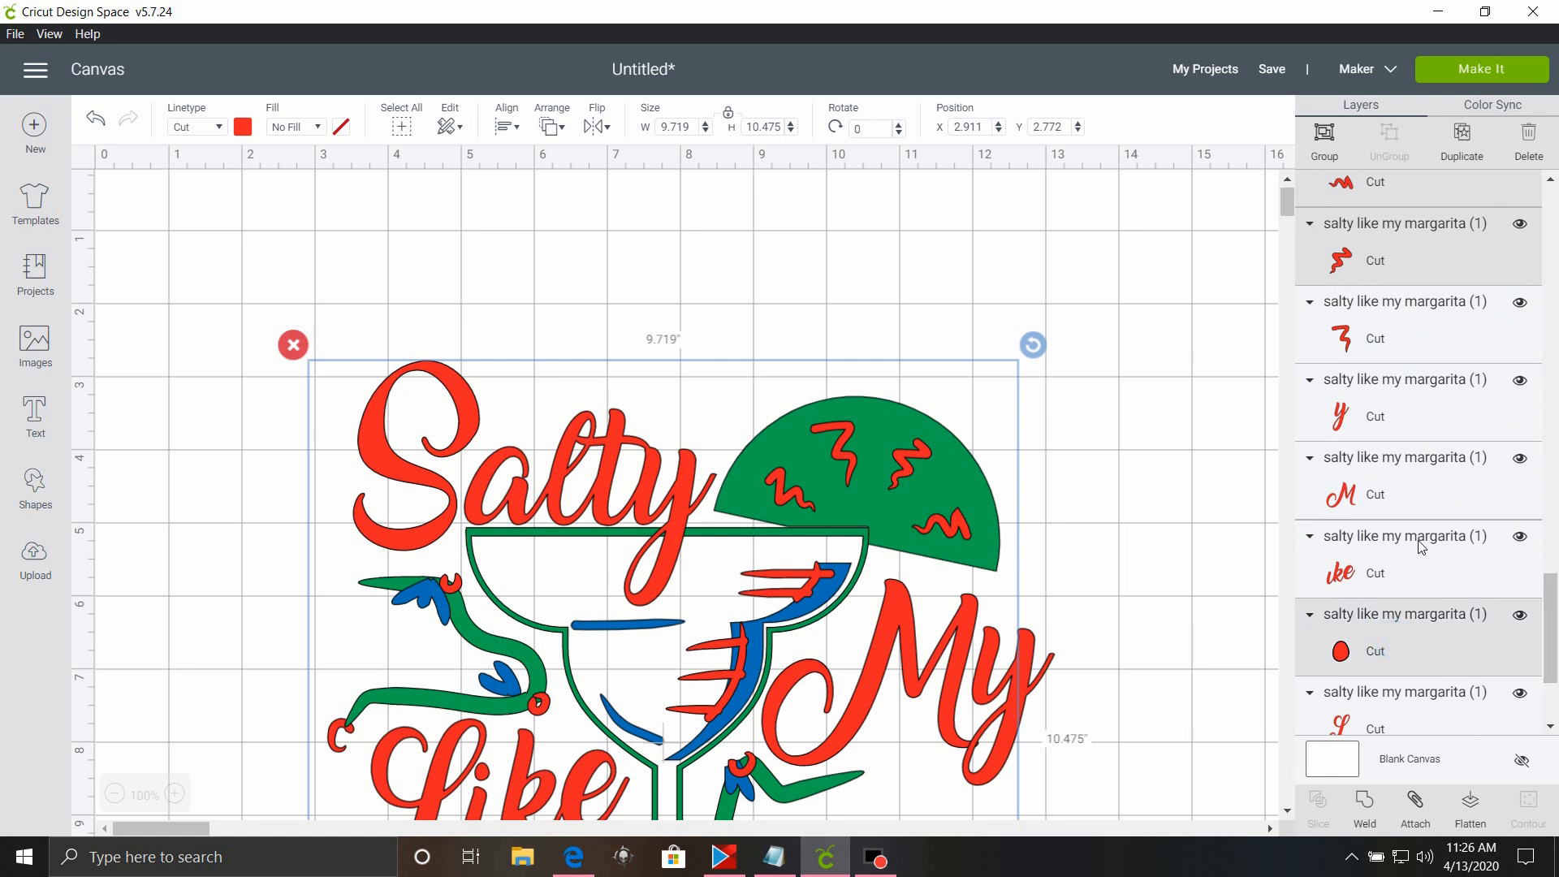
Add the red "ike" lettering, the M and y of "My" and the last red zigzag to the selection.
ctrl+click(1415, 542)
ctrl+click(1406, 476)
ctrl+click(1402, 420)
ctrl+click(1383, 309)
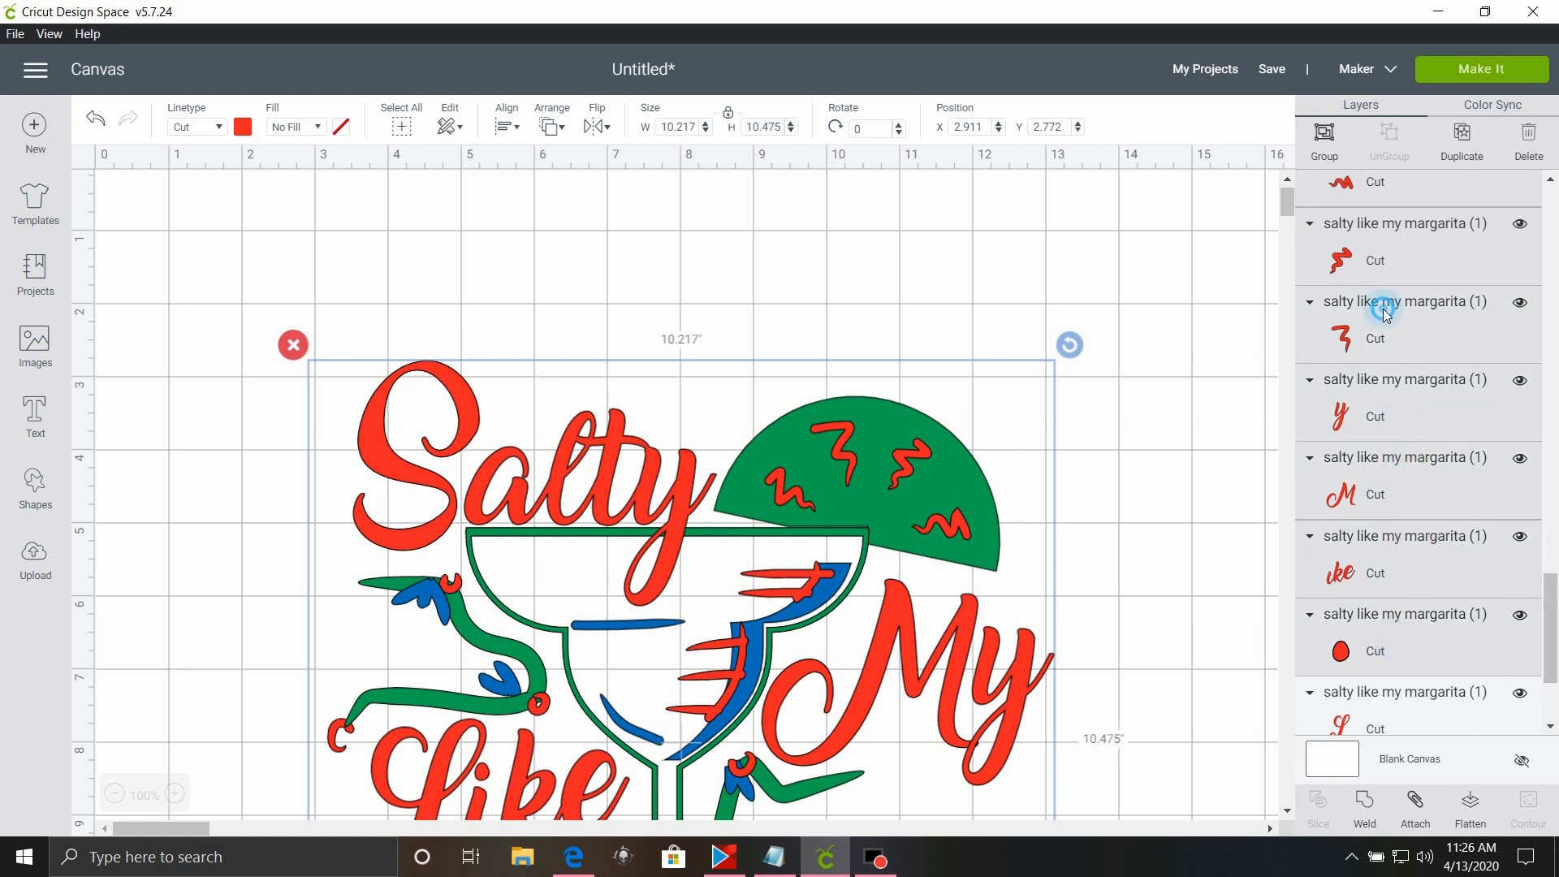
Include the red L, weld all the selected red pieces into one layer and hide that layer.
scroll(1537, 635, down, 3)
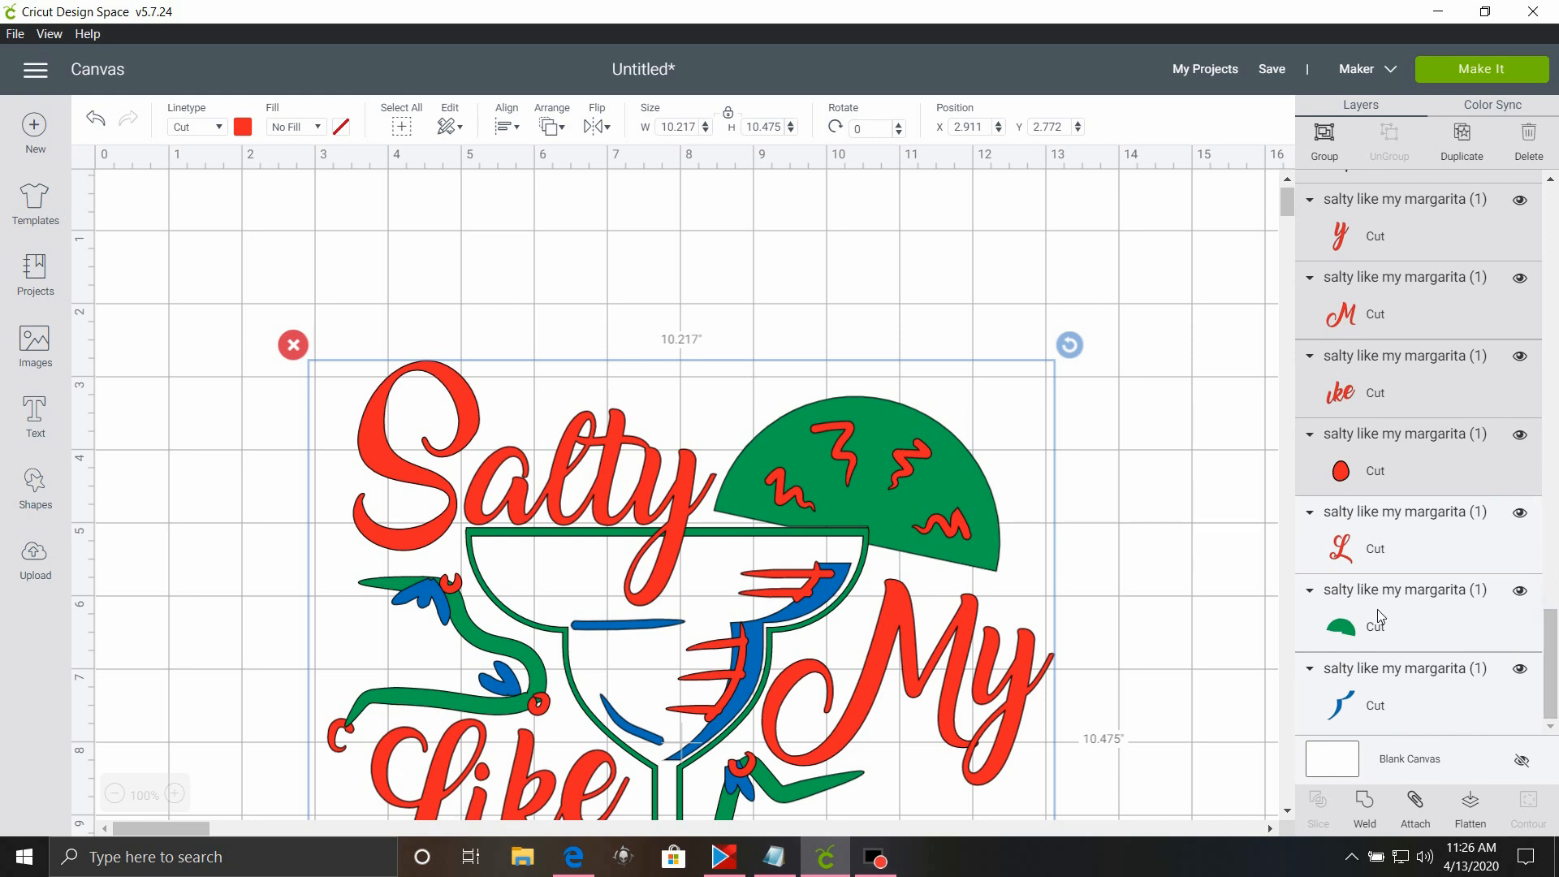
ctrl+click(1361, 555)
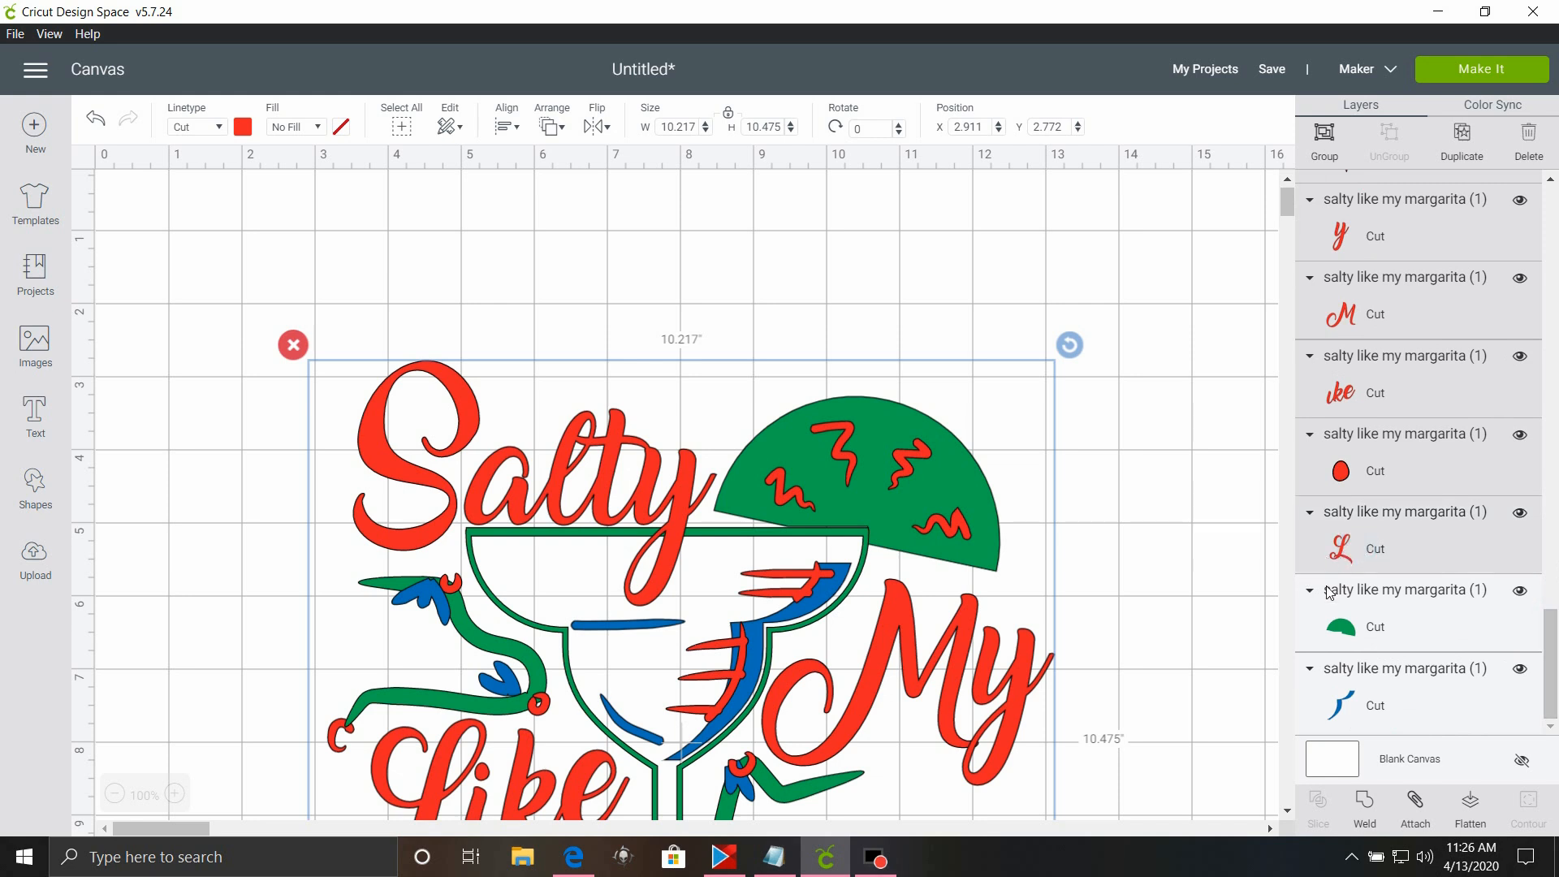
click(1353, 812)
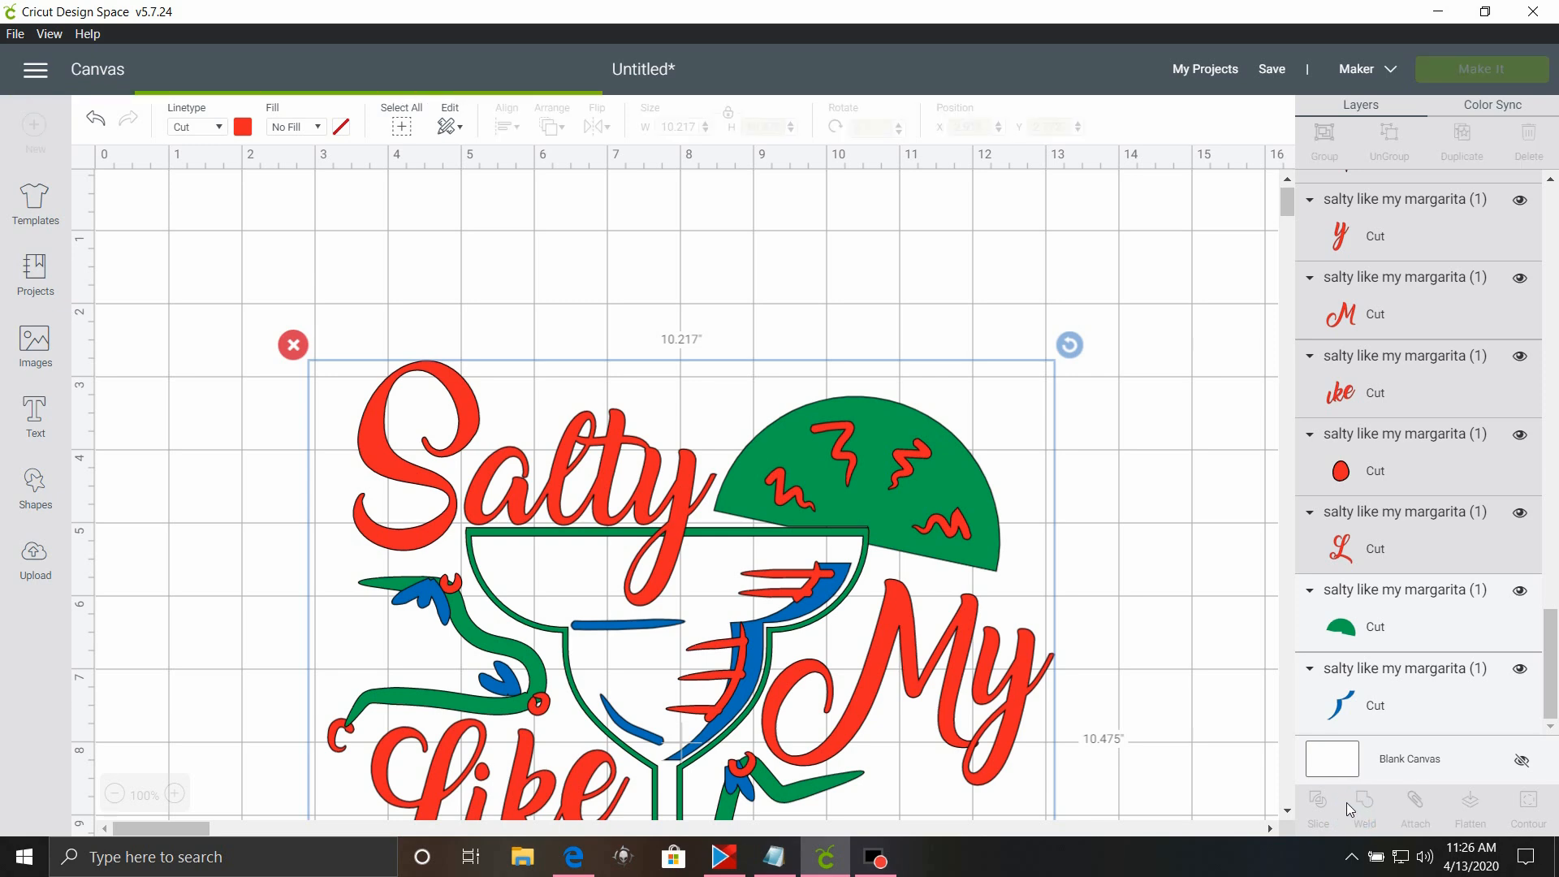
scroll(1421, 557, up, 5)
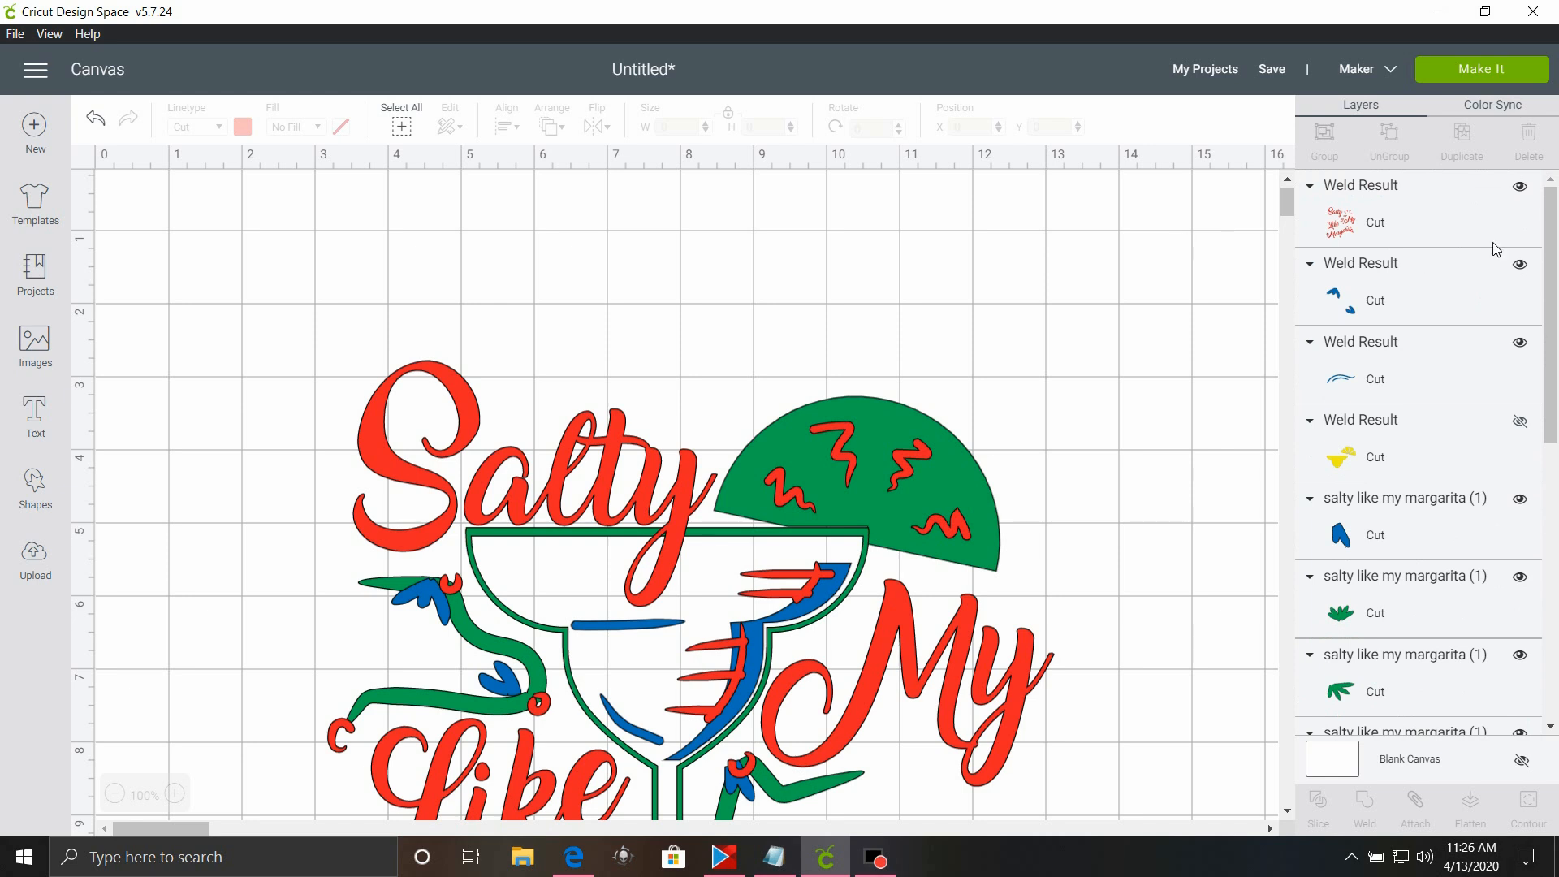
click(1520, 189)
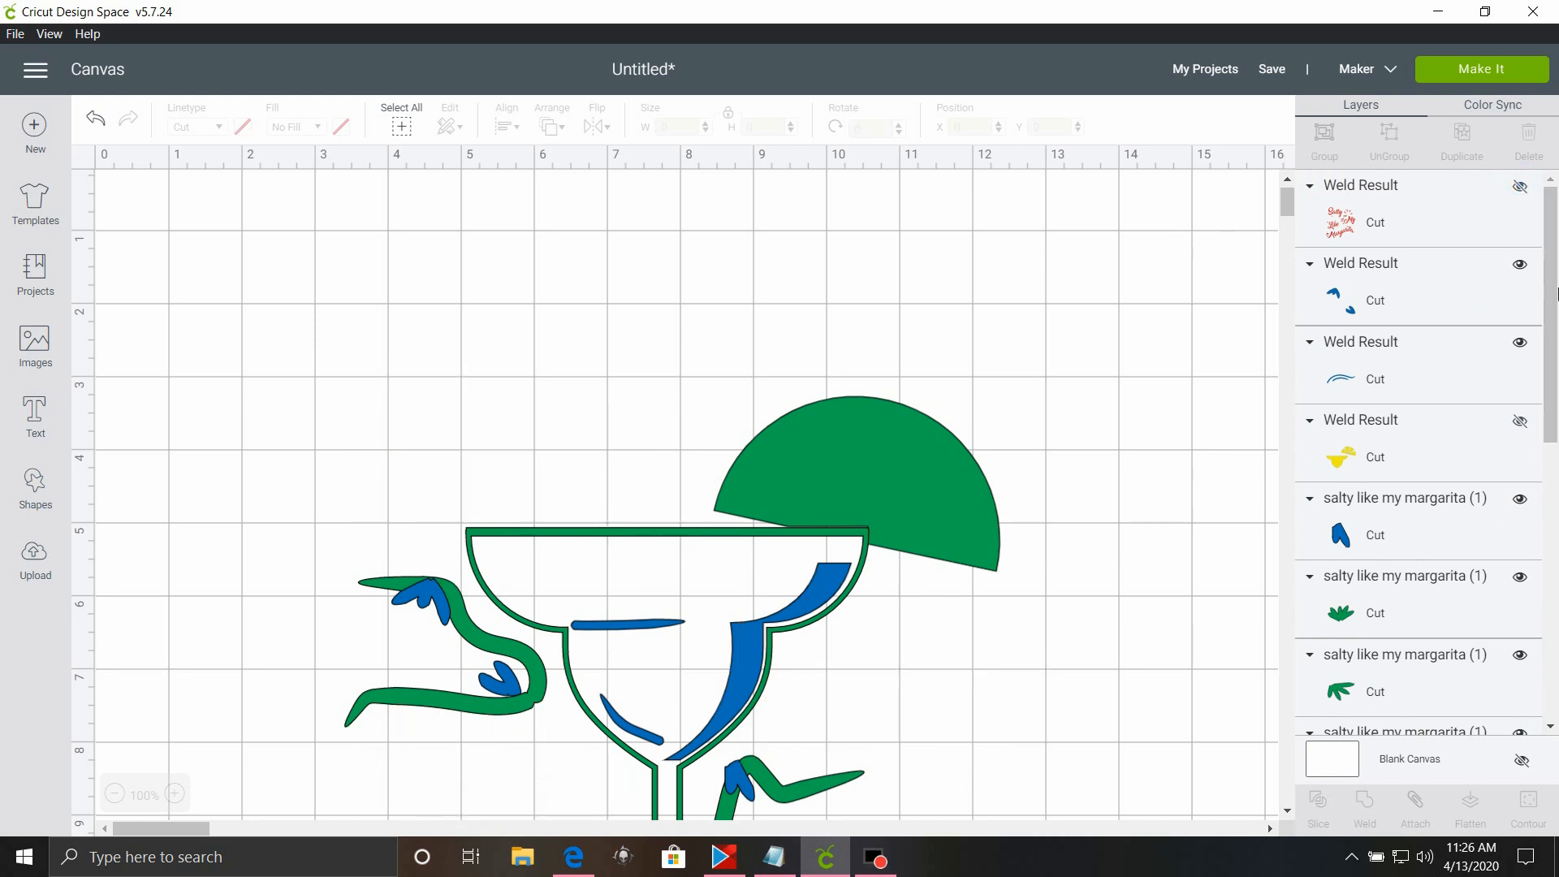
Select the green half circle on the glass rim together with the two green arm-like vine shapes.
scroll(564, 393, down, 5)
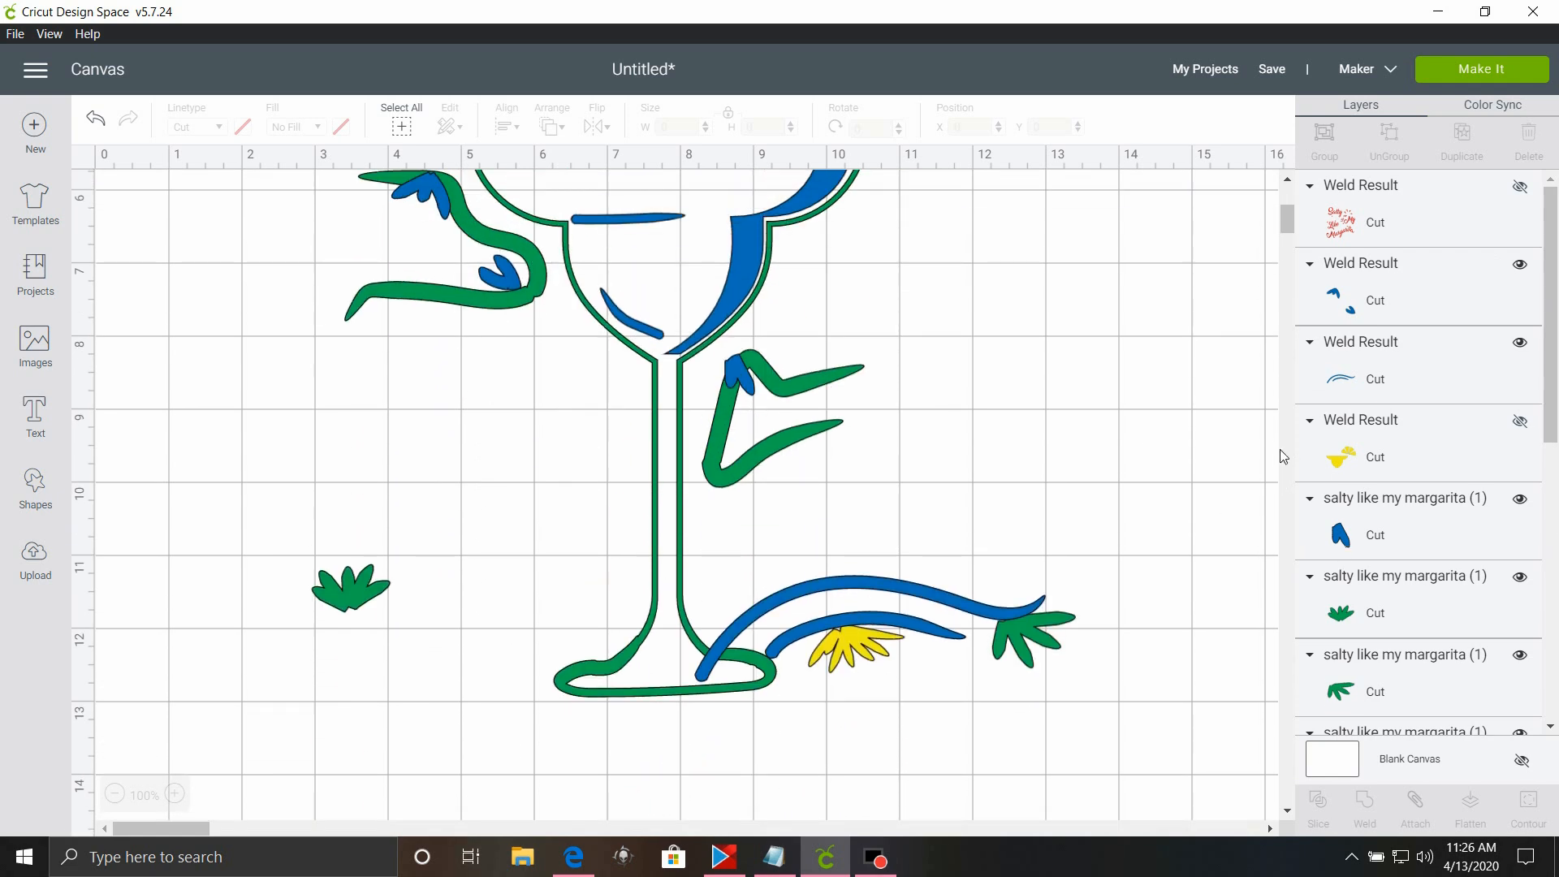
scroll(1283, 454, down, 3)
scroll(1449, 694, down, 1)
scroll(1450, 694, down, 10)
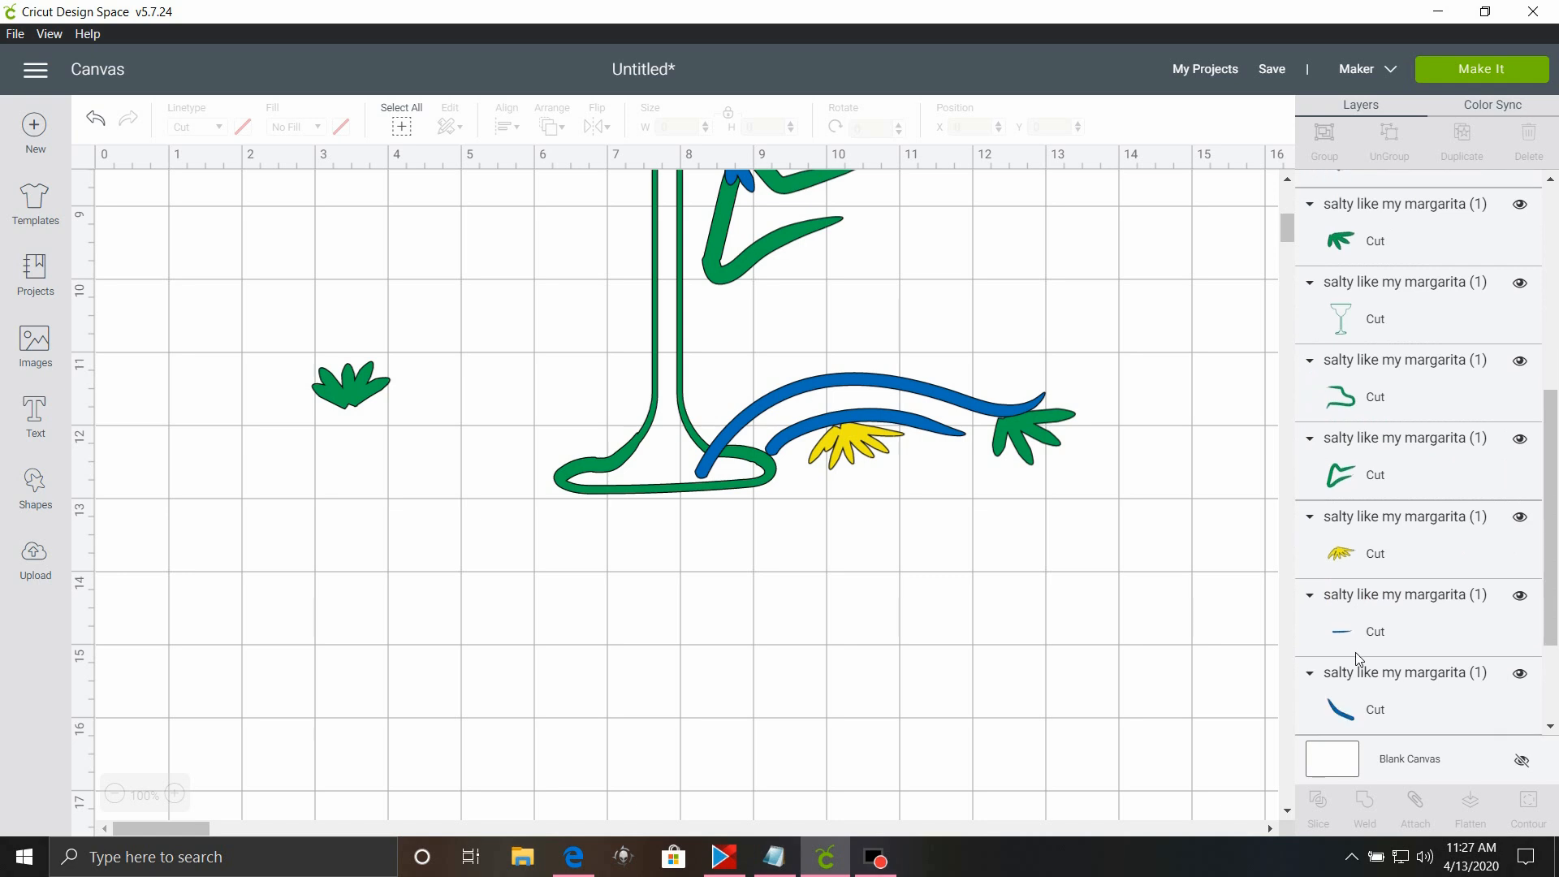
click(1370, 641)
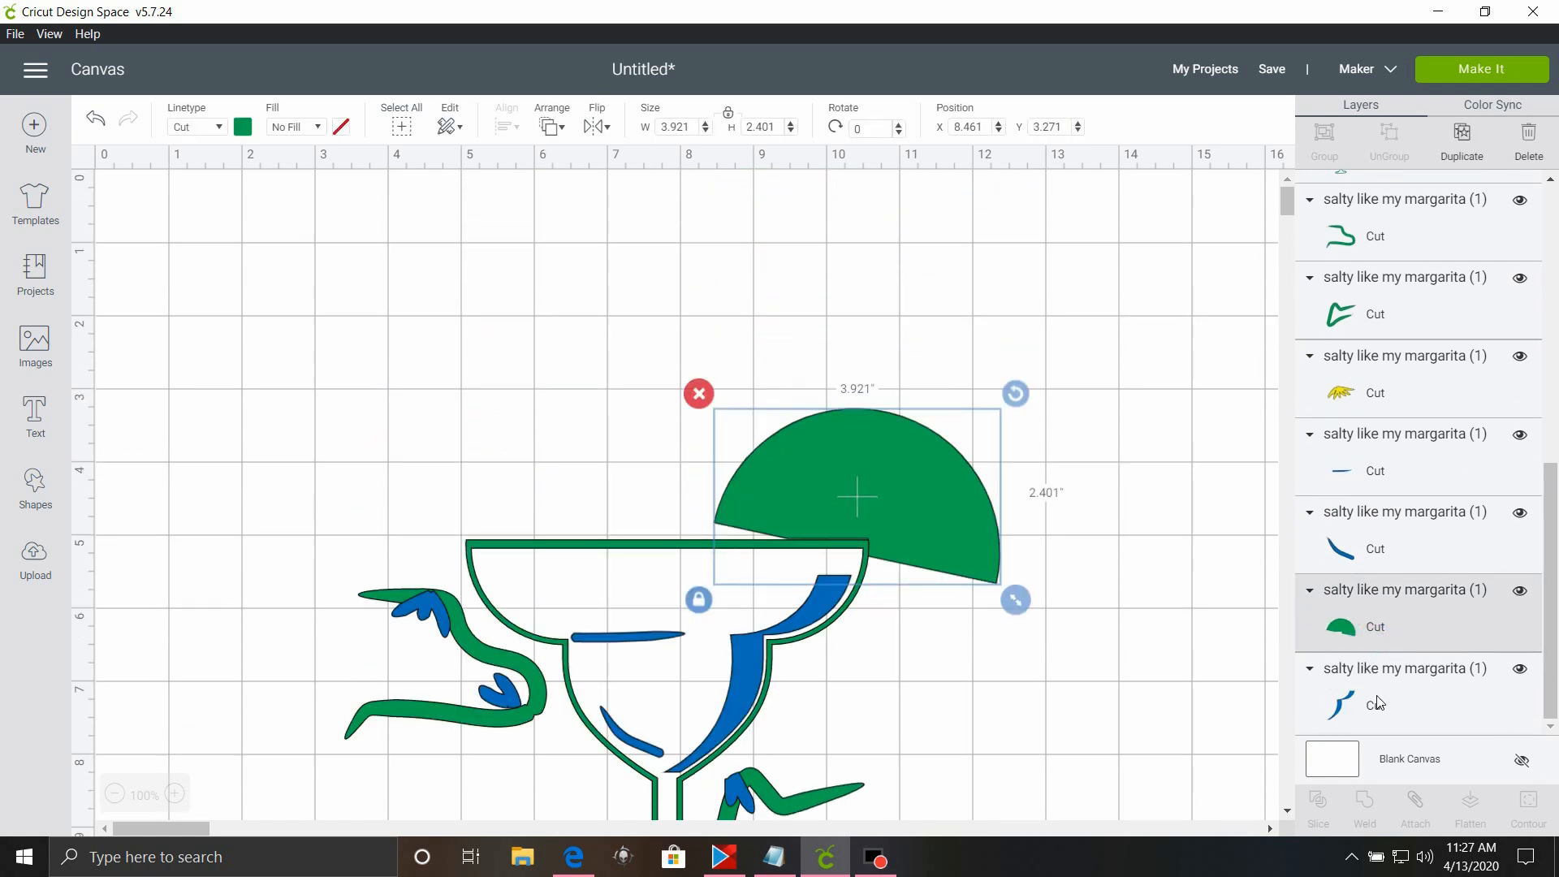
shift+click(1337, 321)
shift+click(1369, 246)
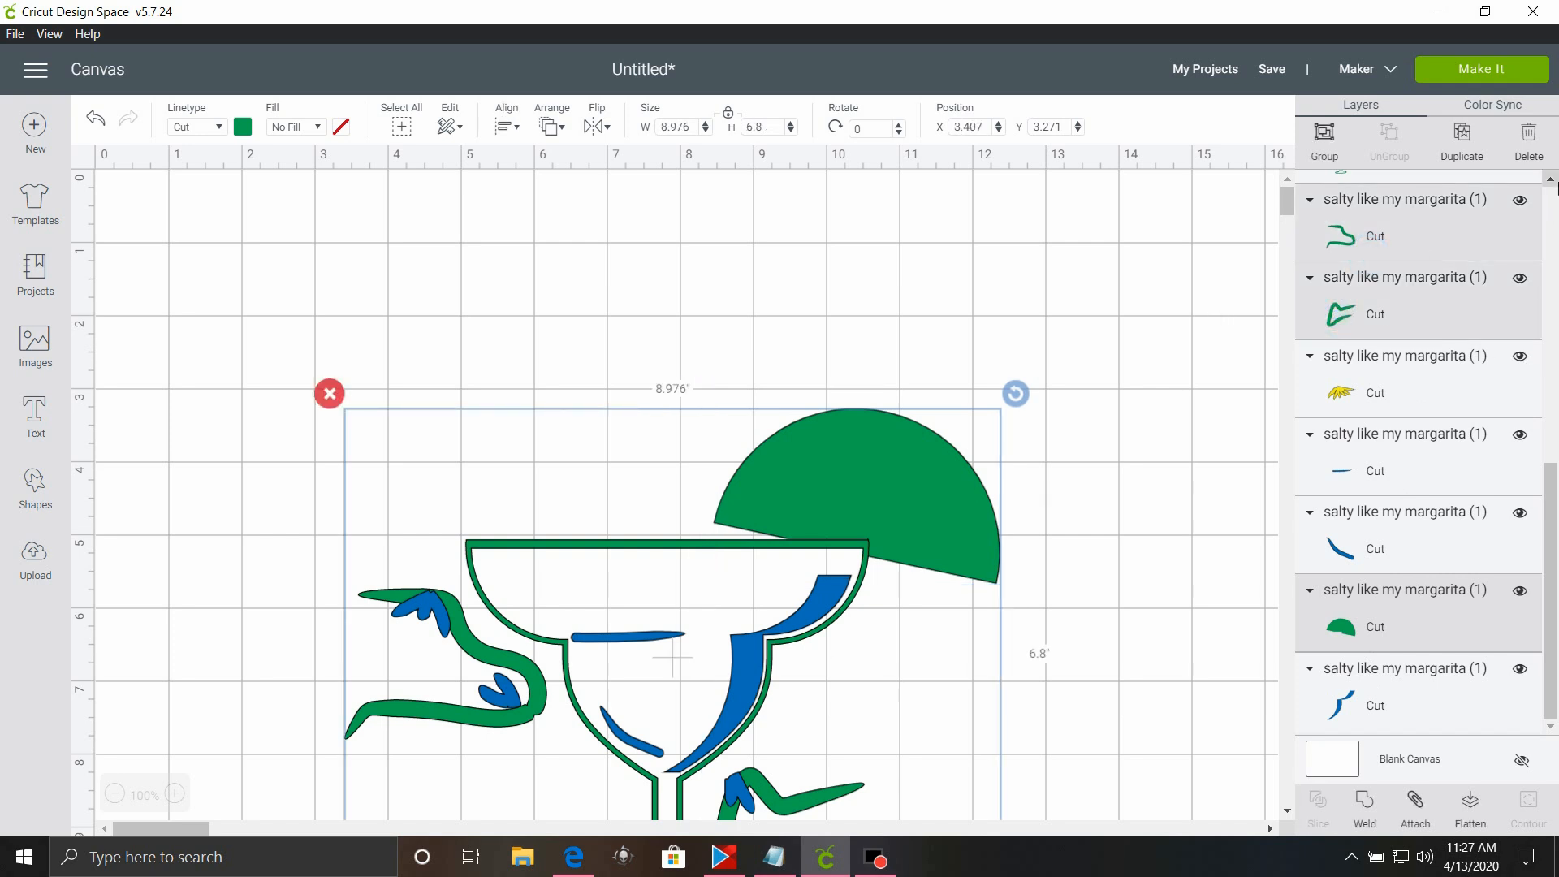
Add the green glass outline and the two green leaf clusters to the selection.
scroll(1557, 186, up, 3)
shift+click(1437, 290)
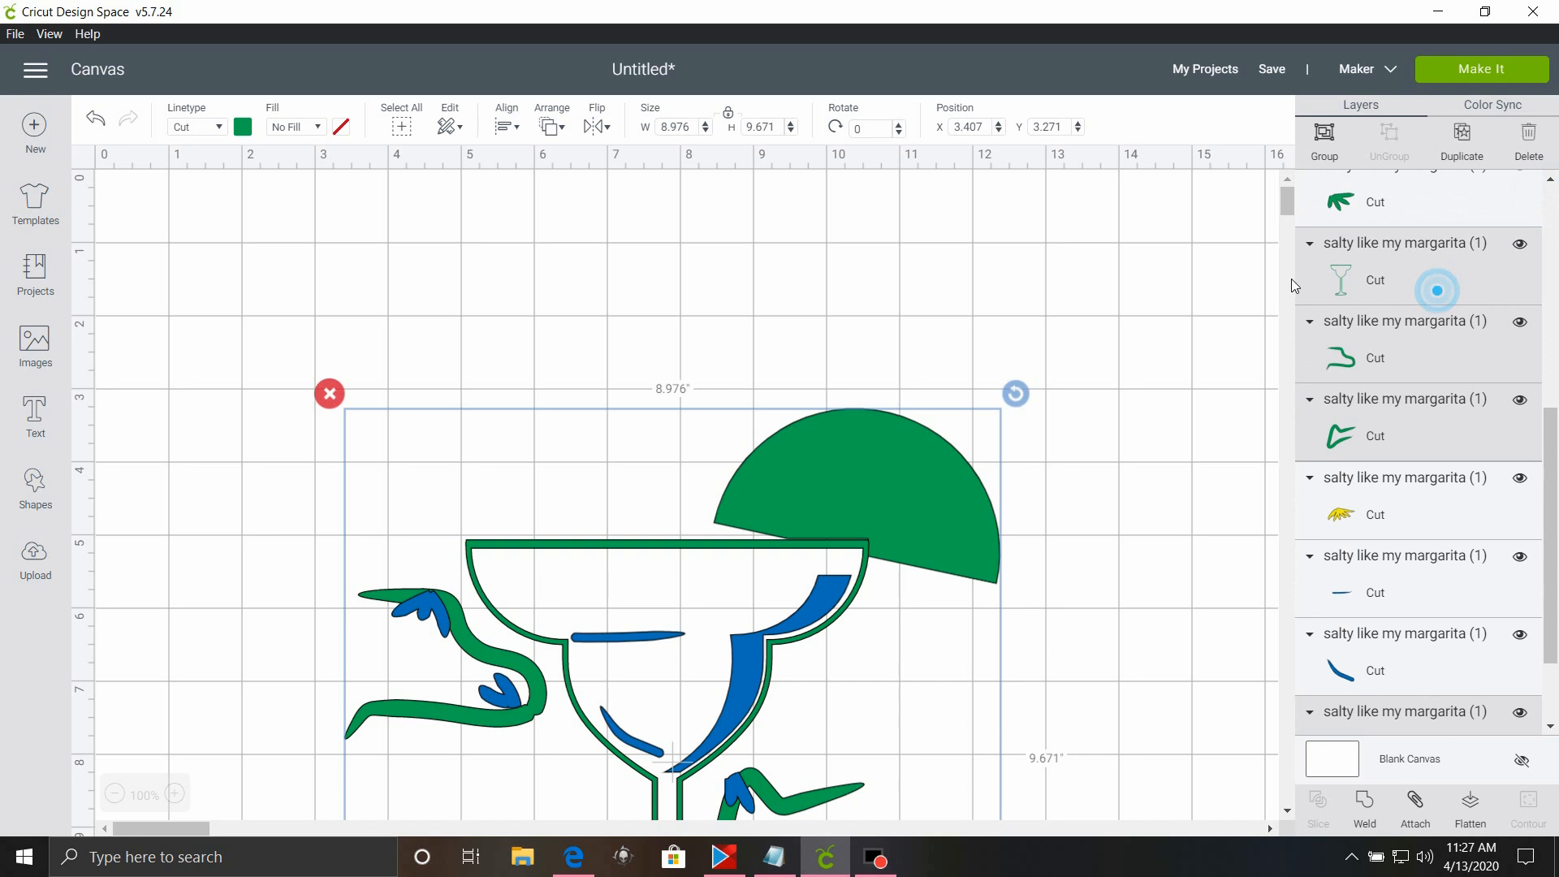
shift+click(1435, 218)
scroll(1551, 181, up, 1)
scroll(1550, 180, up, 4)
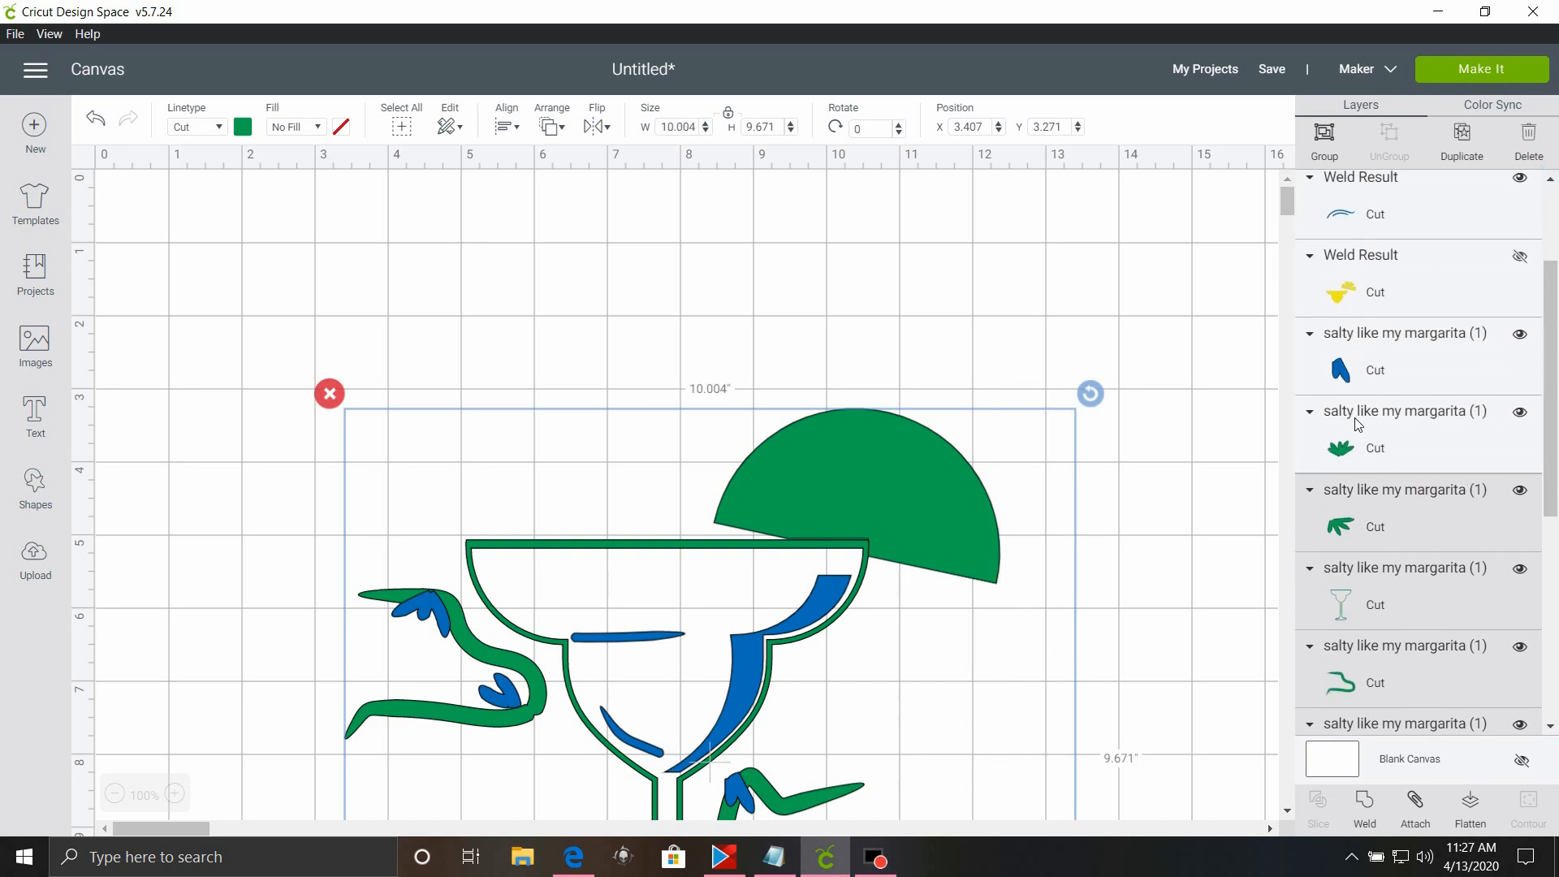
shift+click(1356, 419)
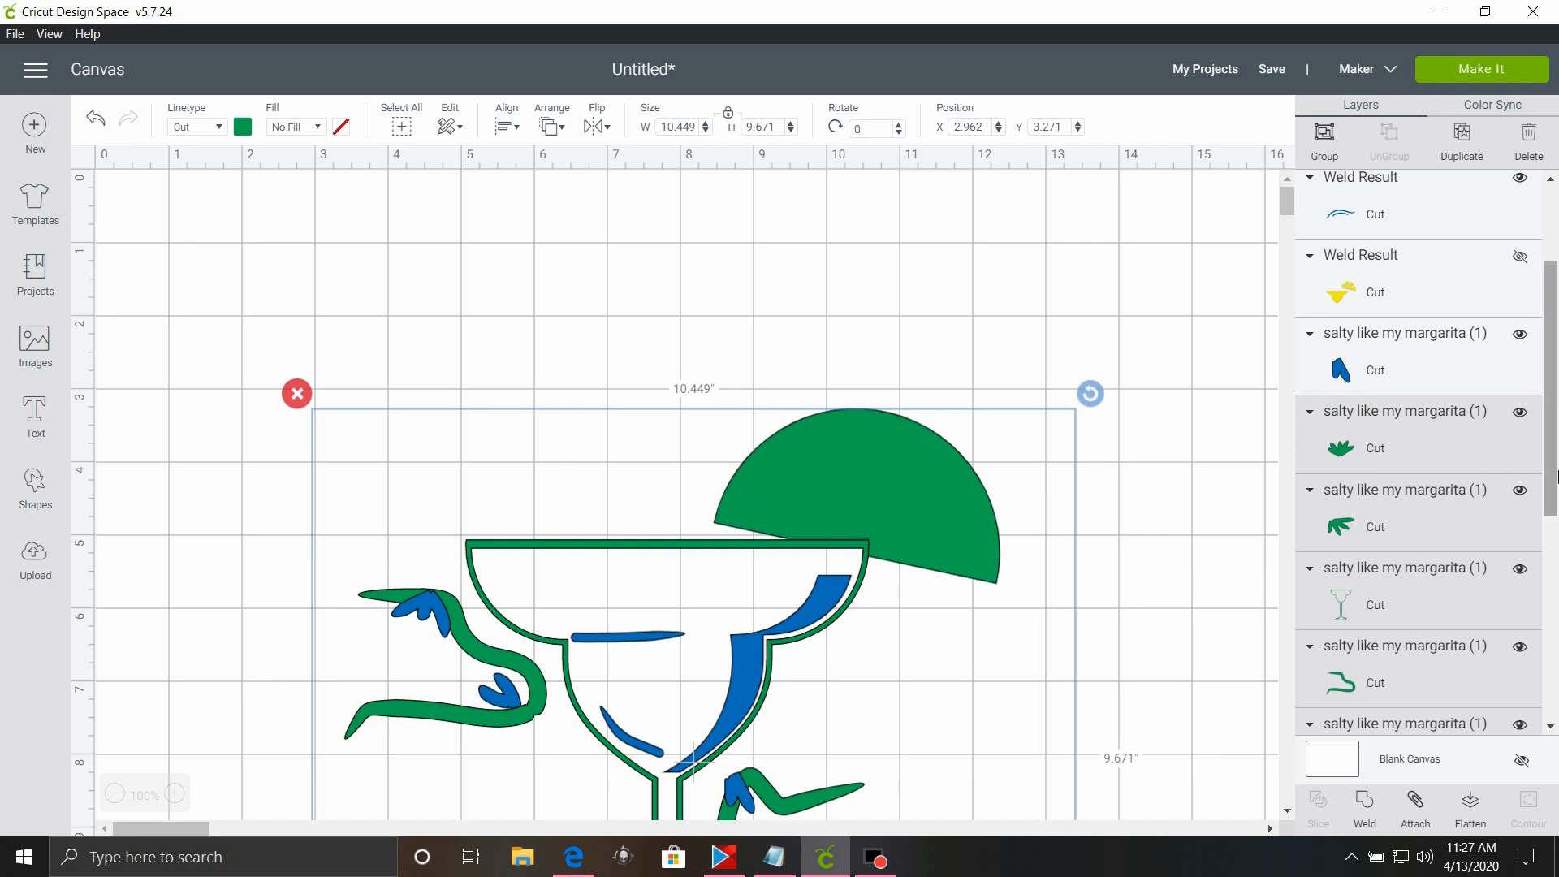
Weld the selected green pieces into one layer and hide that layer.
click(1551, 184)
click(1551, 184)
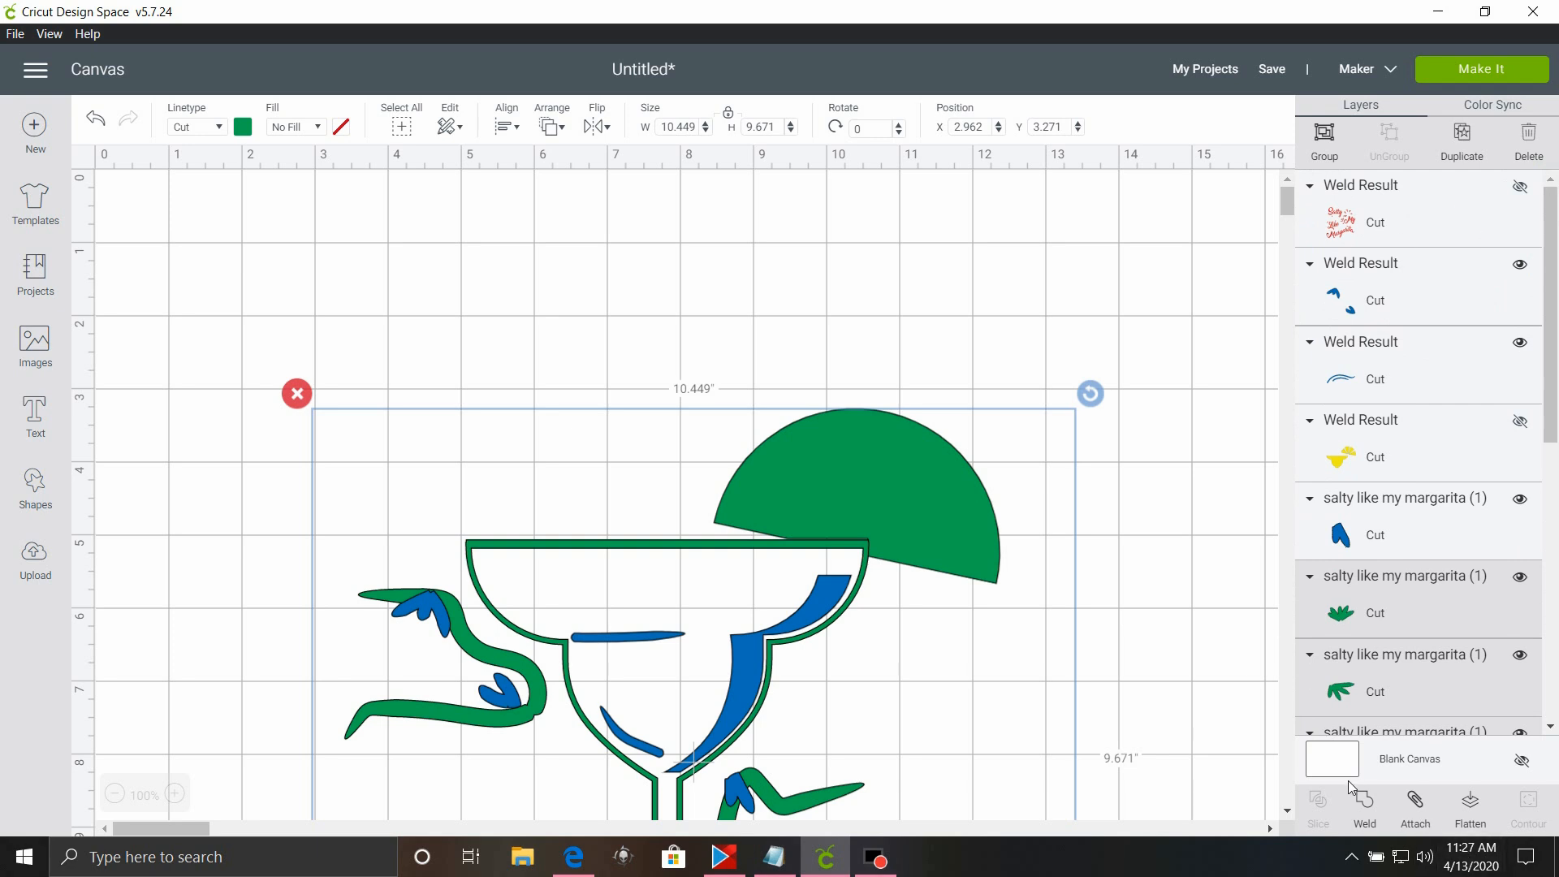
click(1369, 809)
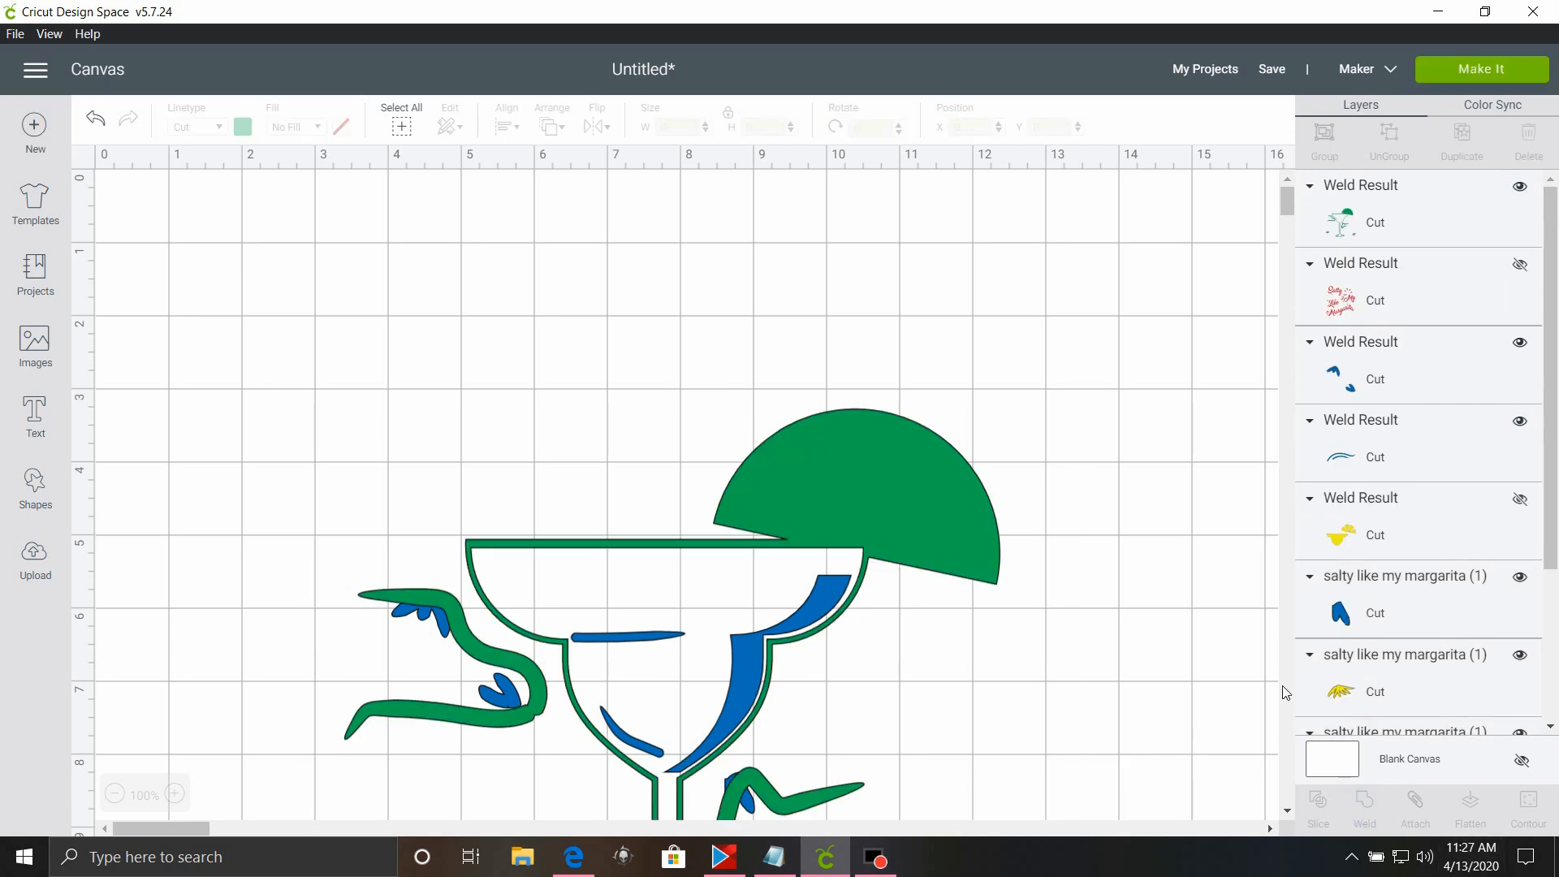
click(1520, 187)
Weld the blue leaf shapes, strokes and glass shading into one layer, leaving out the two wave lines.
scroll(1482, 417, down, 3)
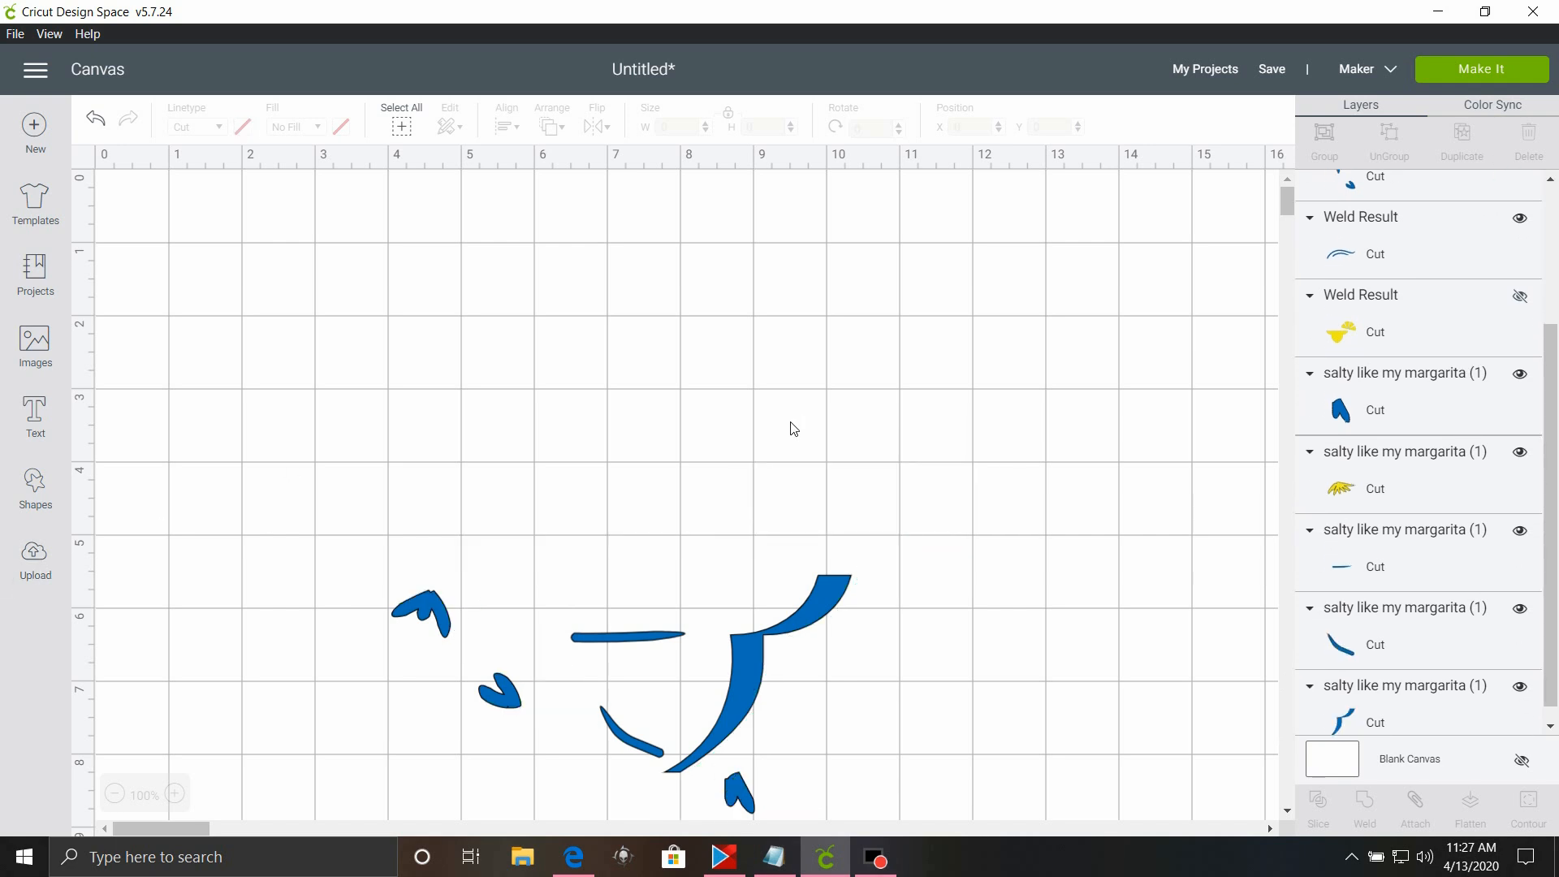
scroll(791, 426, down, 7)
scroll(794, 426, up, 4)
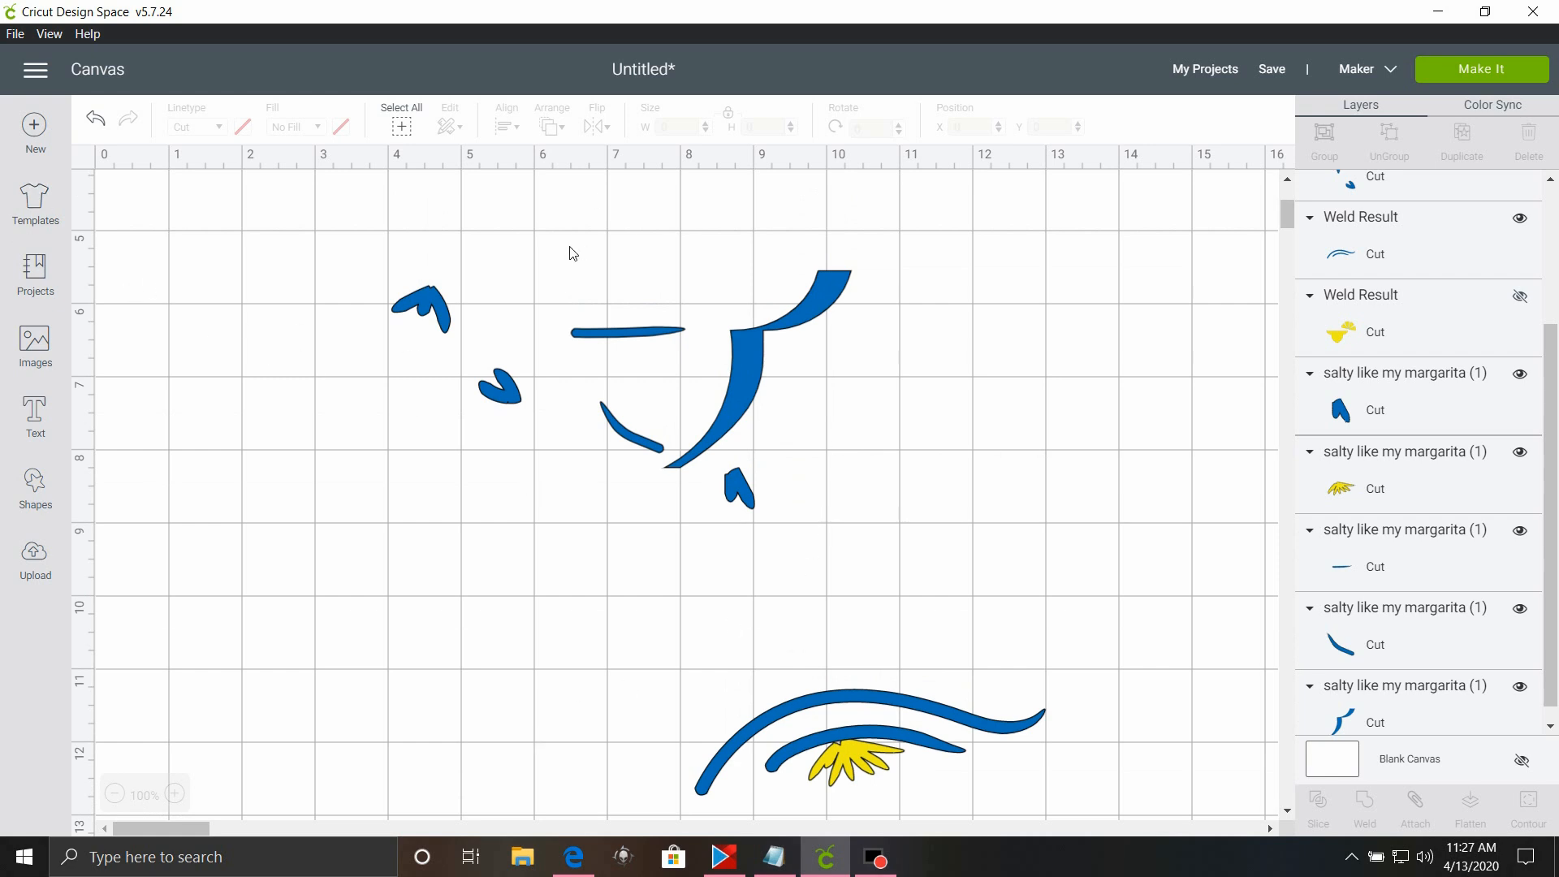
drag(349, 274, 1012, 509)
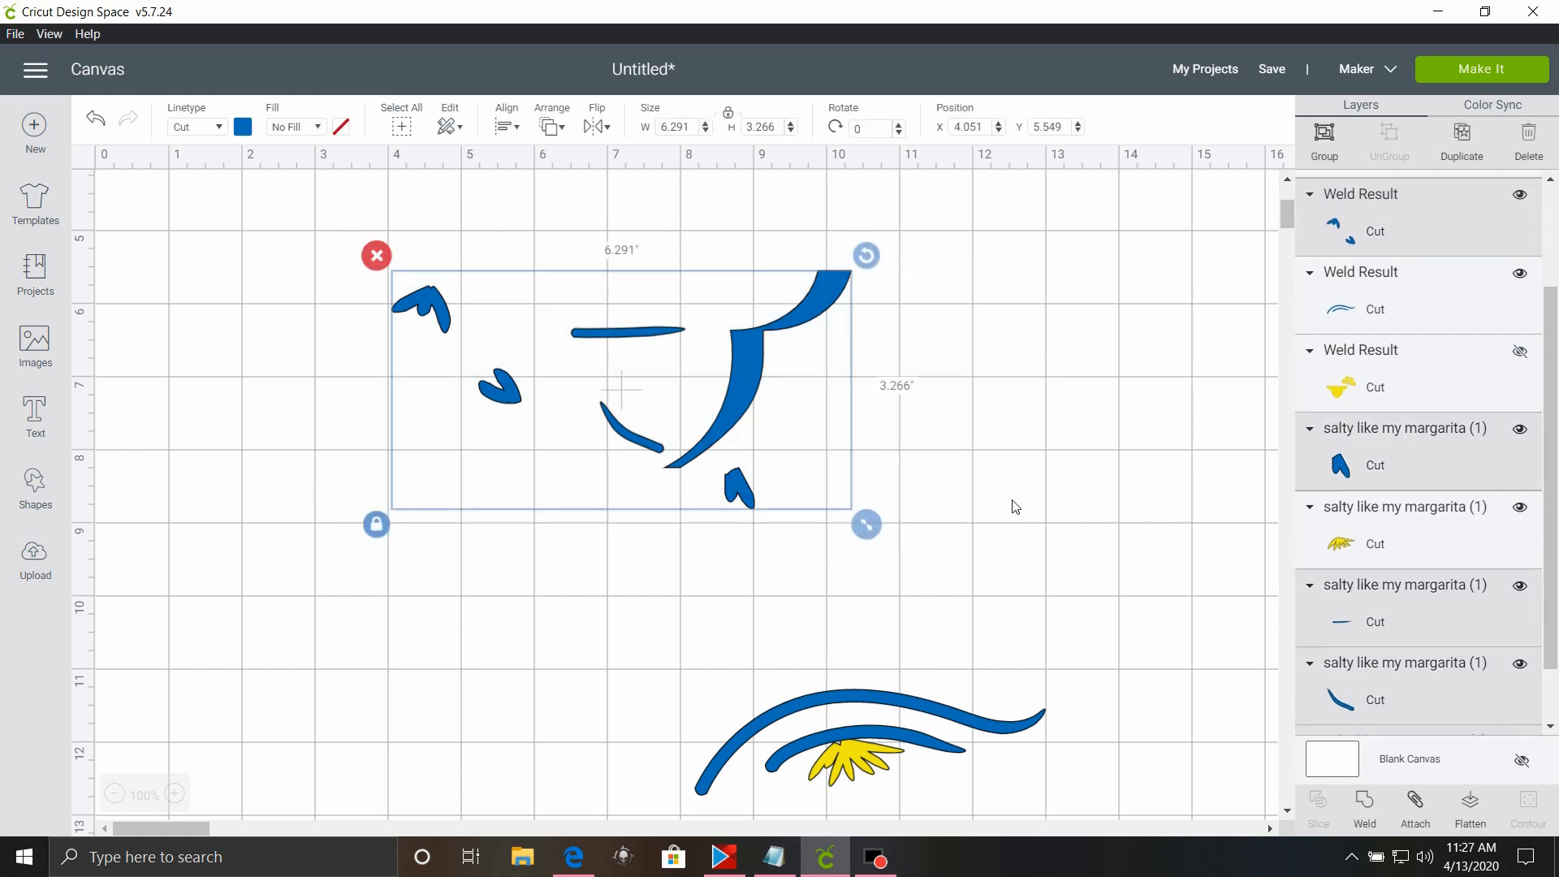
click(1365, 804)
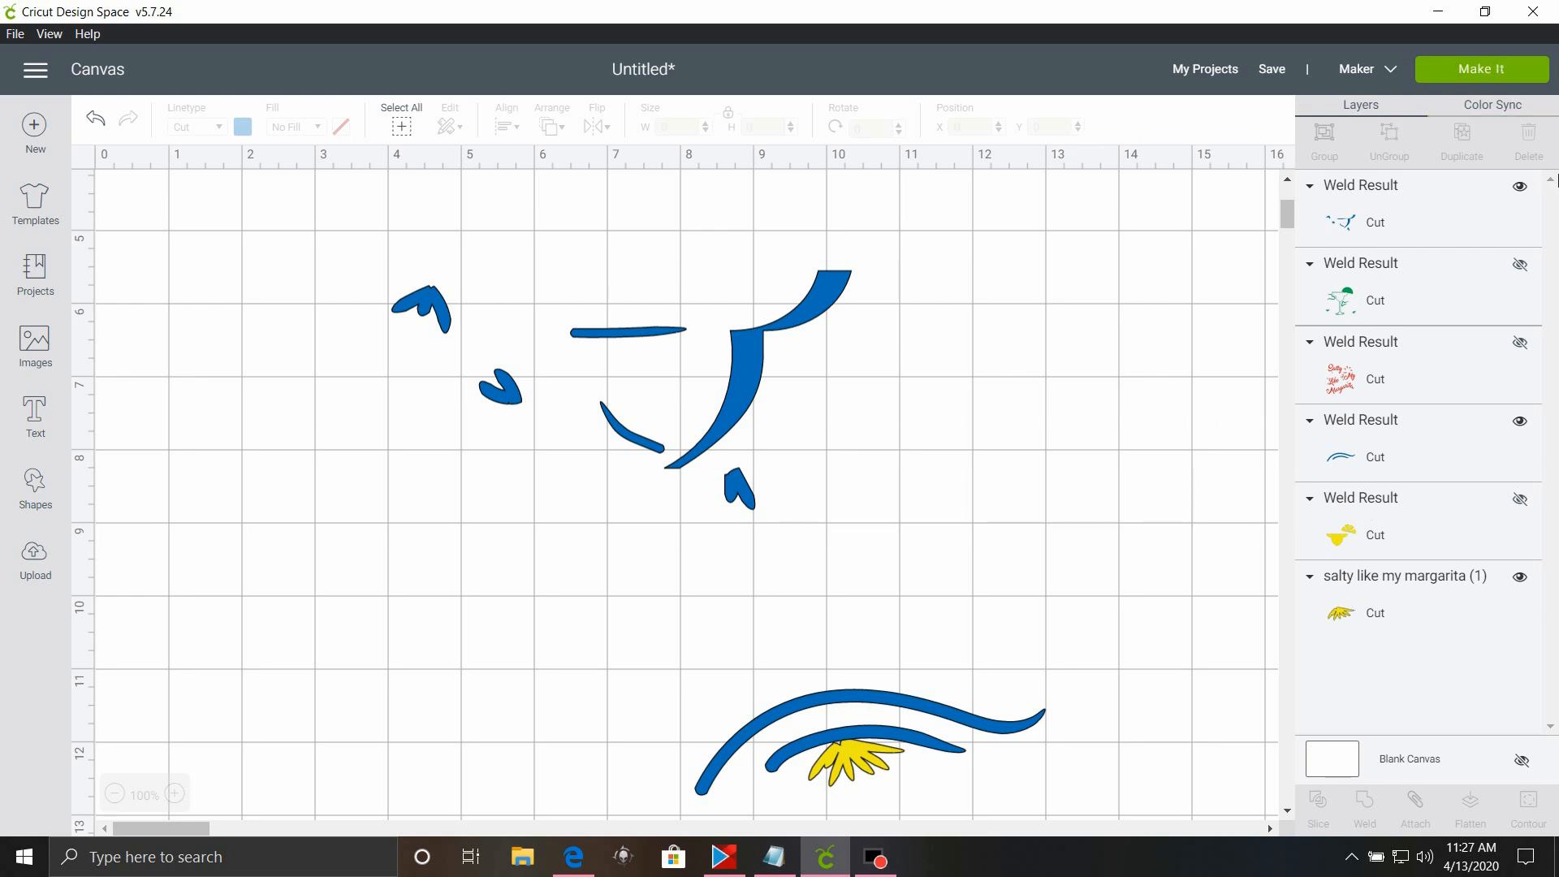
Show the hidden green, red and yellow welded layers again.
click(1519, 264)
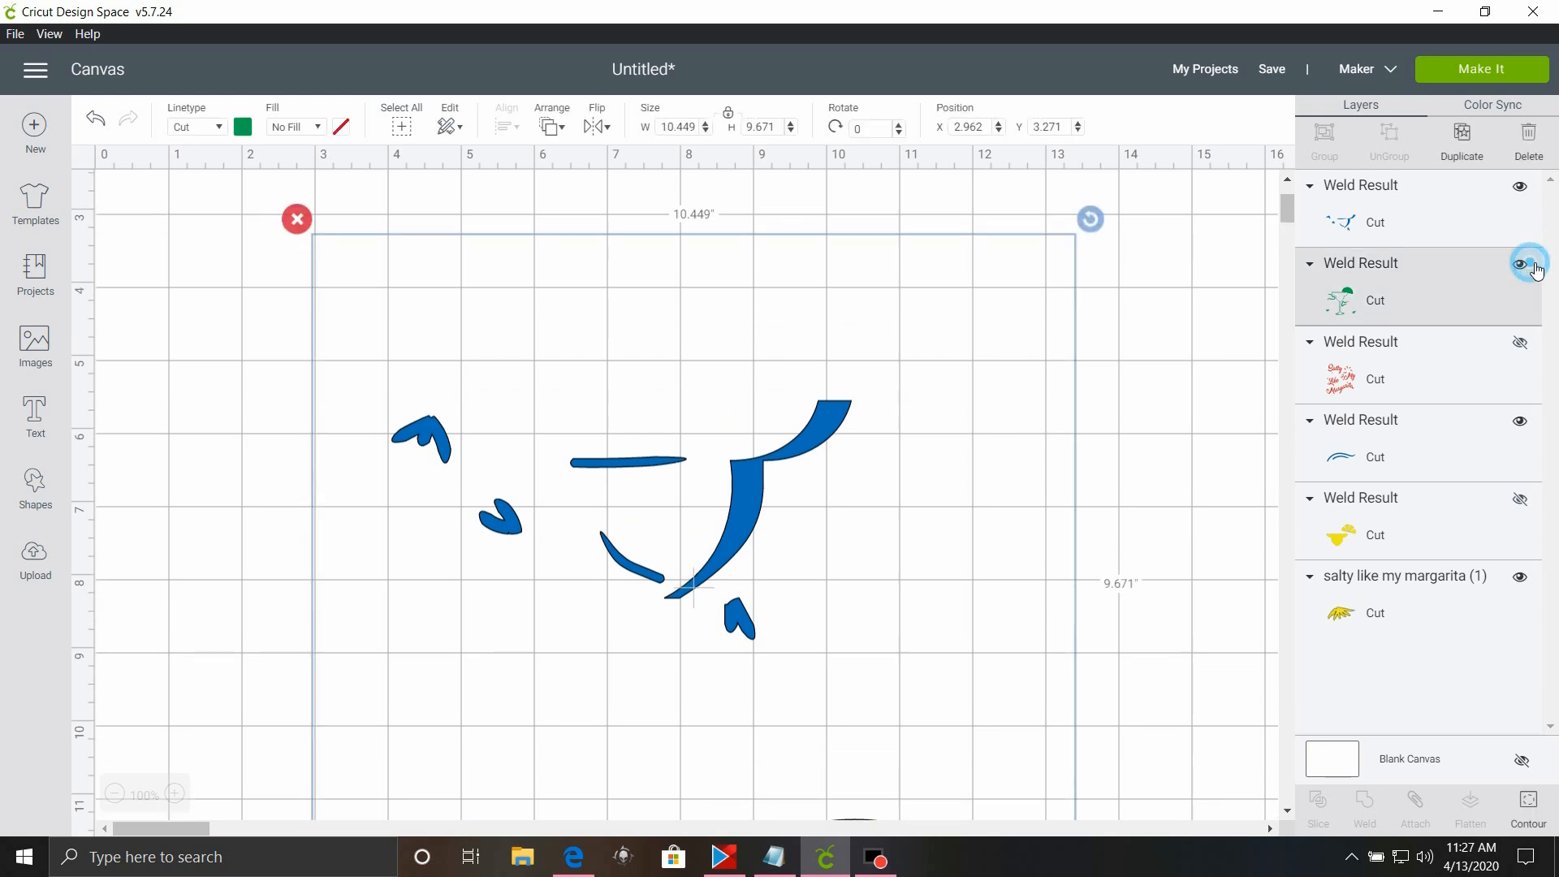
click(1524, 342)
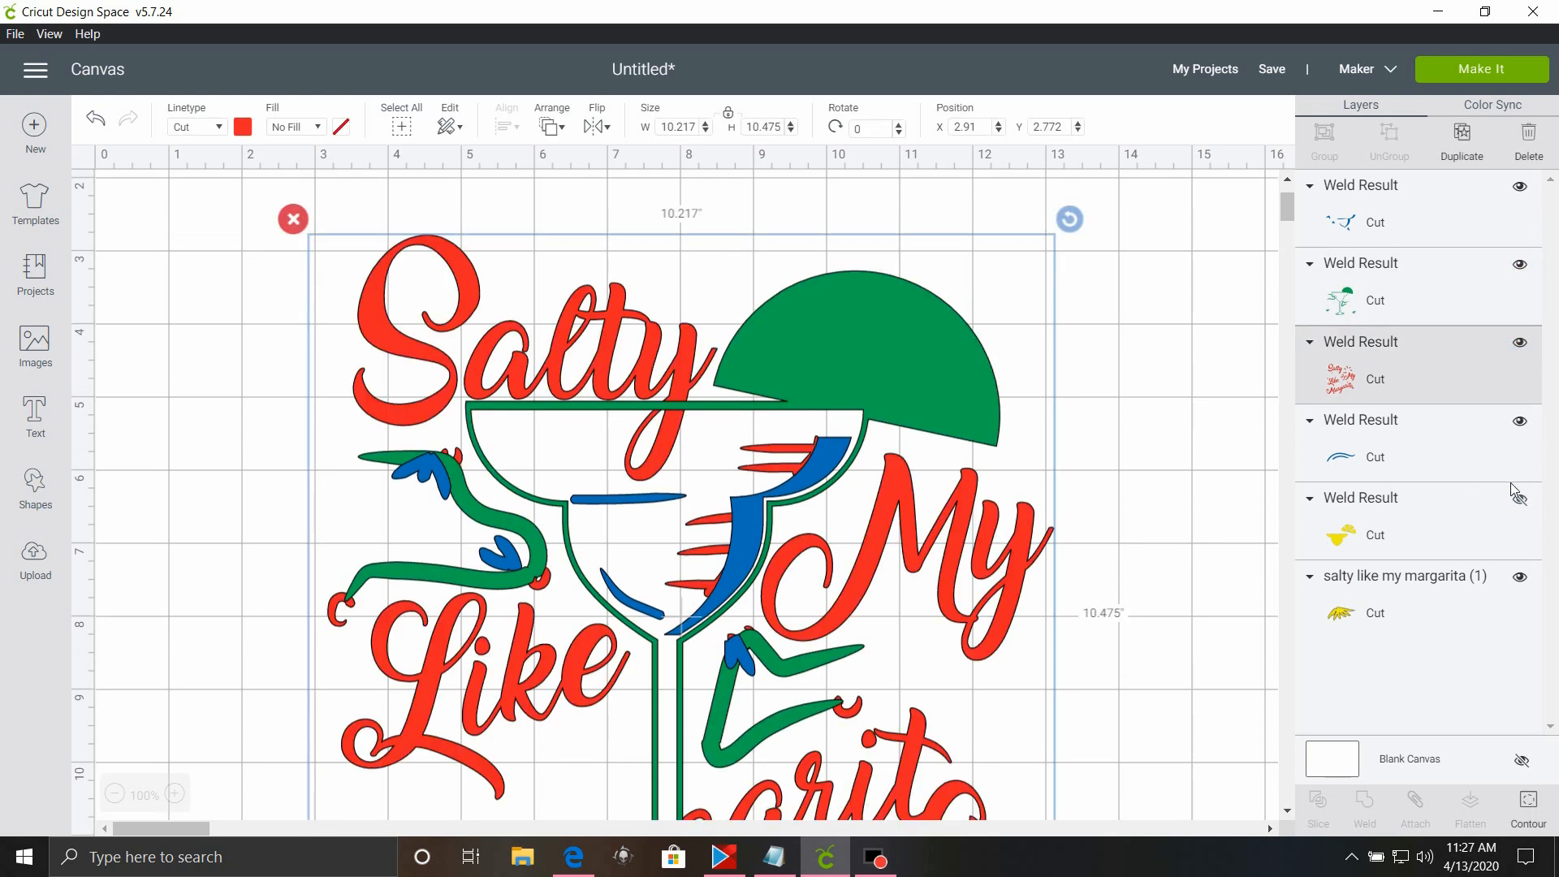
click(1519, 501)
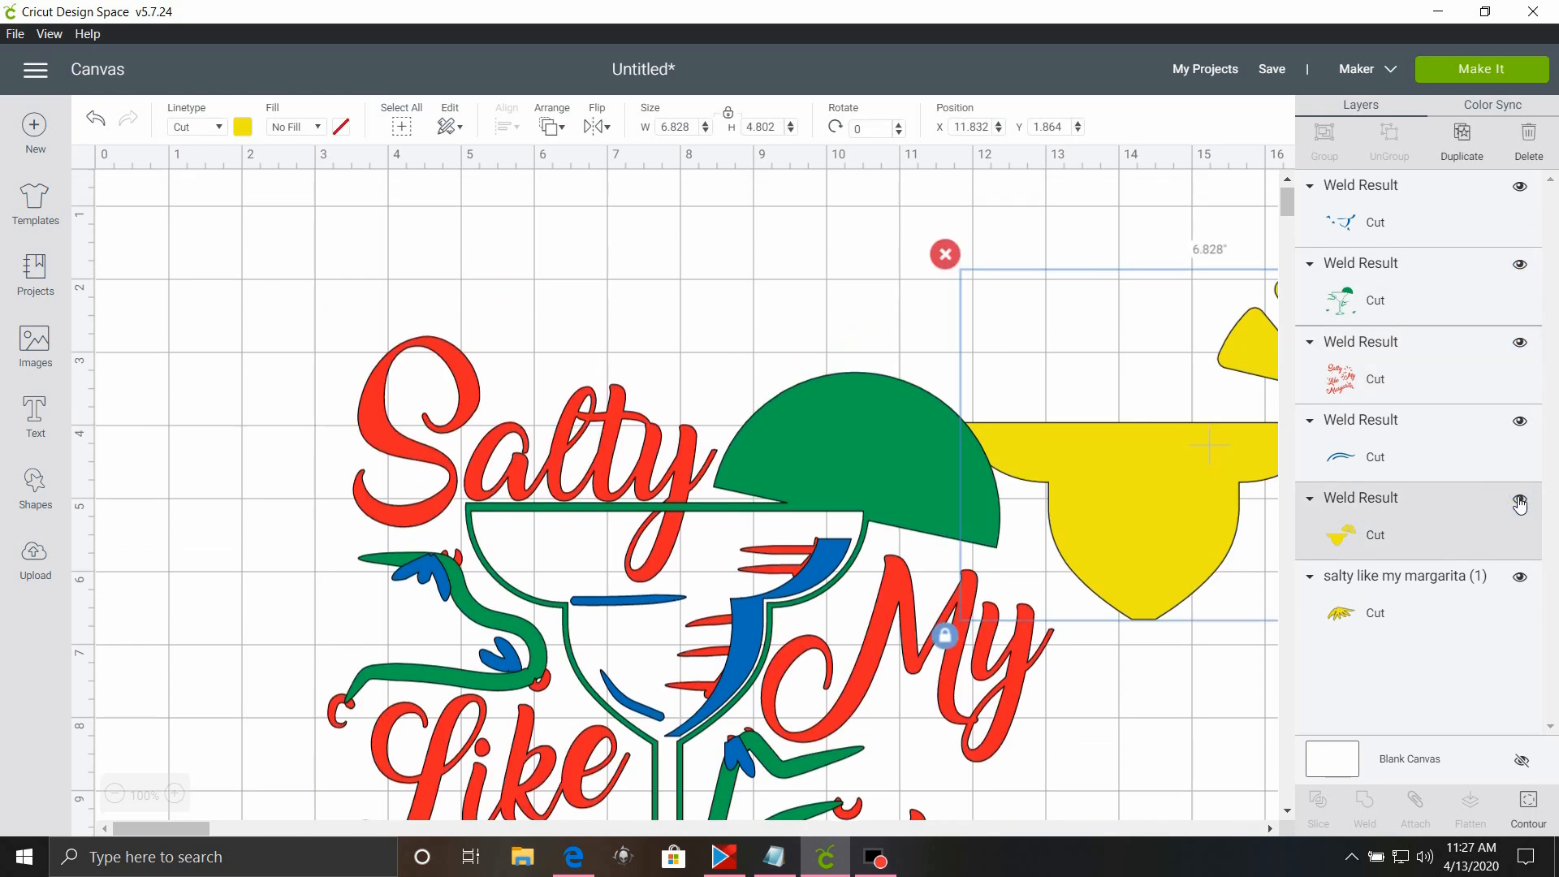
Send the design to the mat preview and turn on mirroring for the yellow mat.
click(1512, 71)
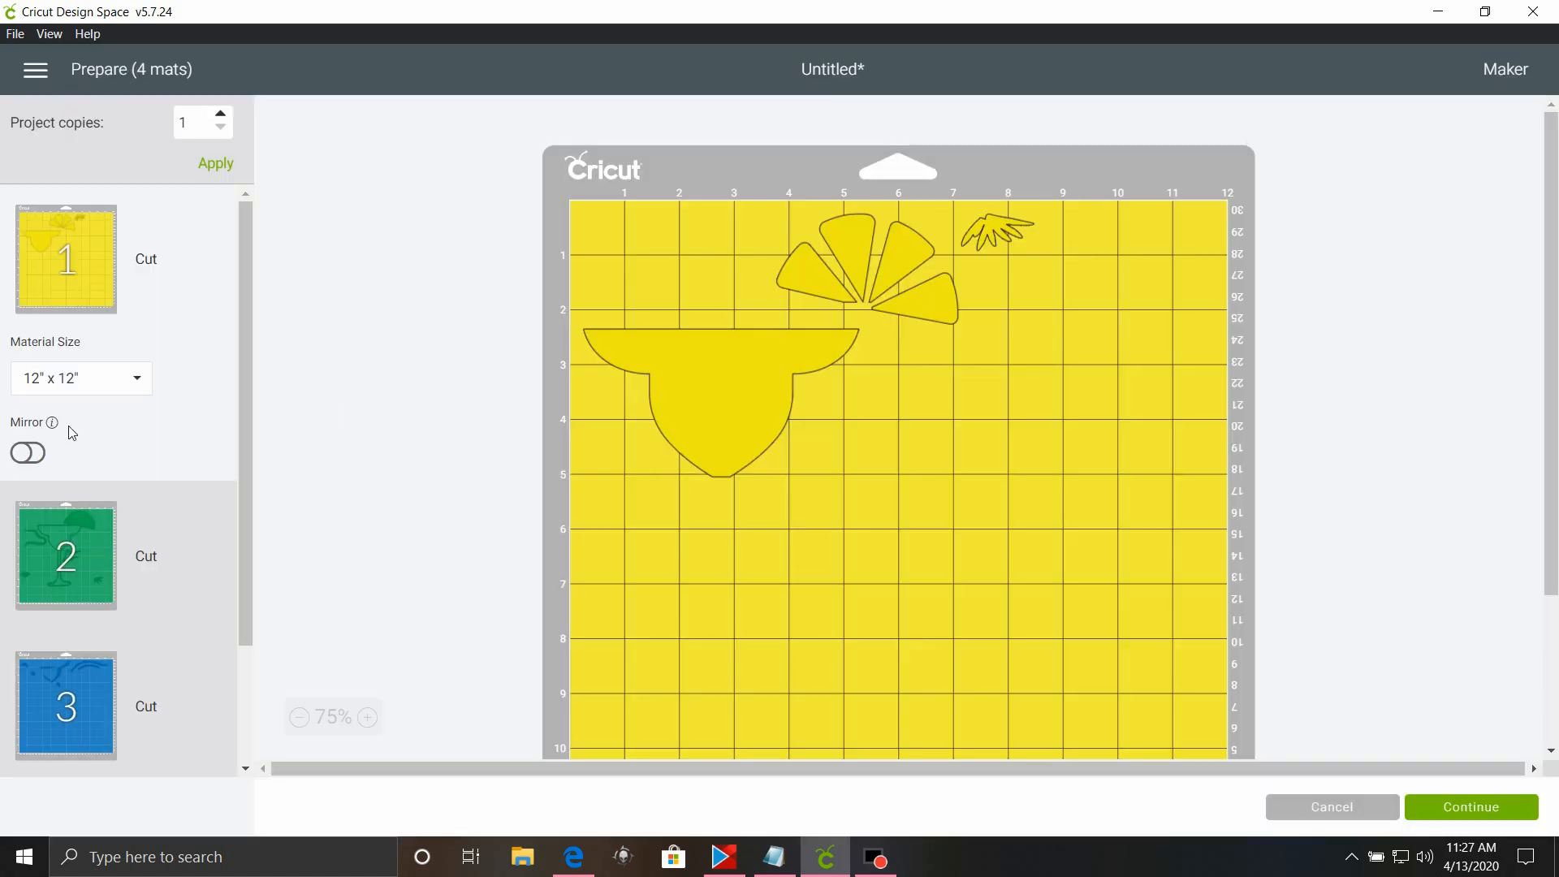
click(28, 453)
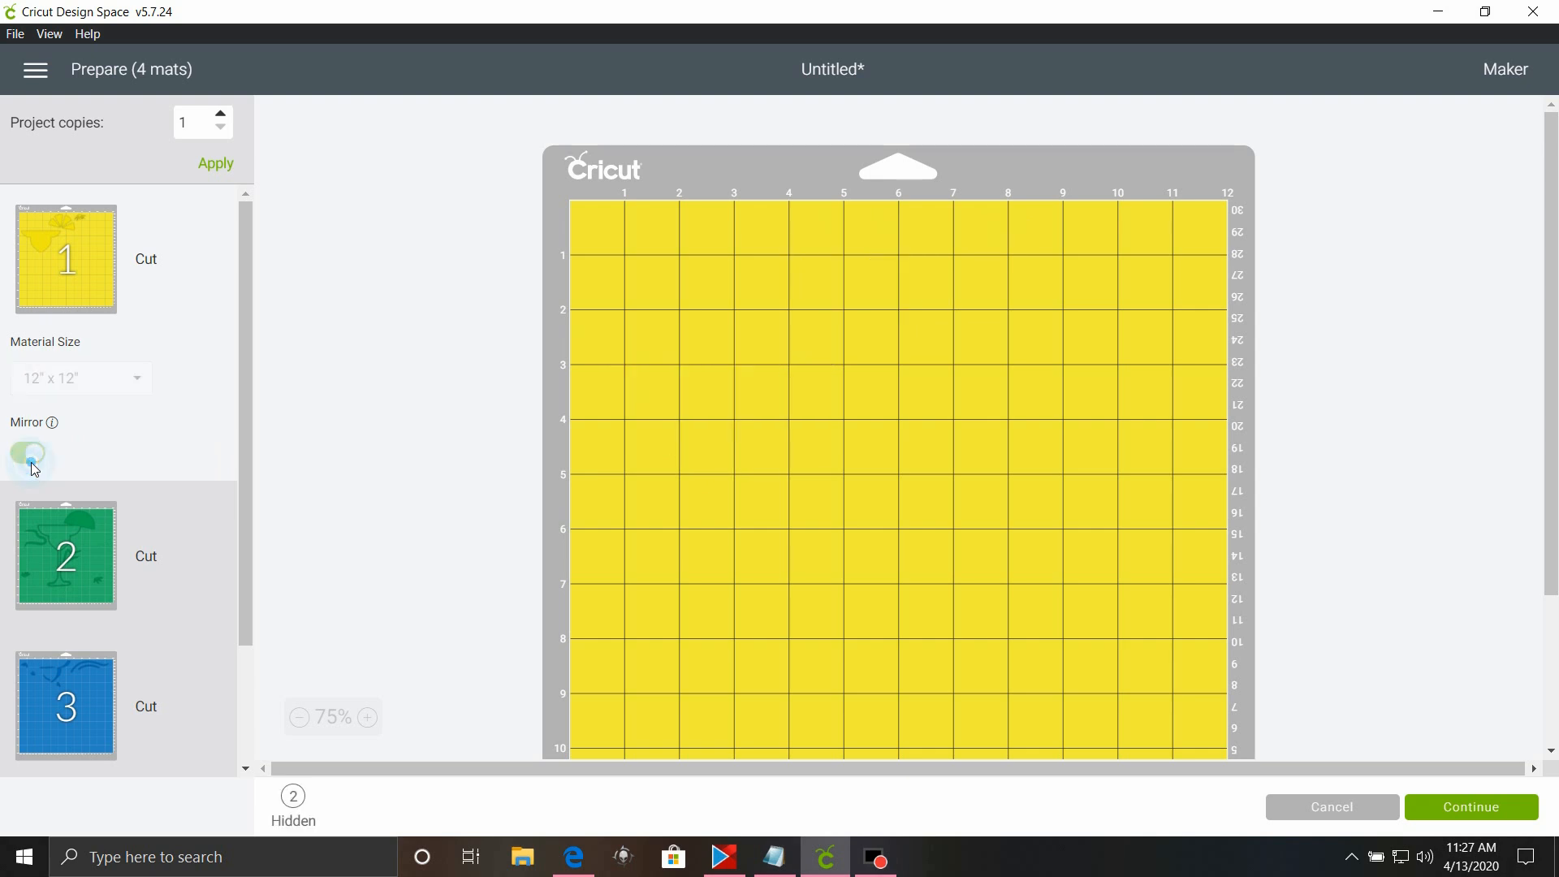
Turn on mirroring for the green mat and the blue mat.
click(80, 536)
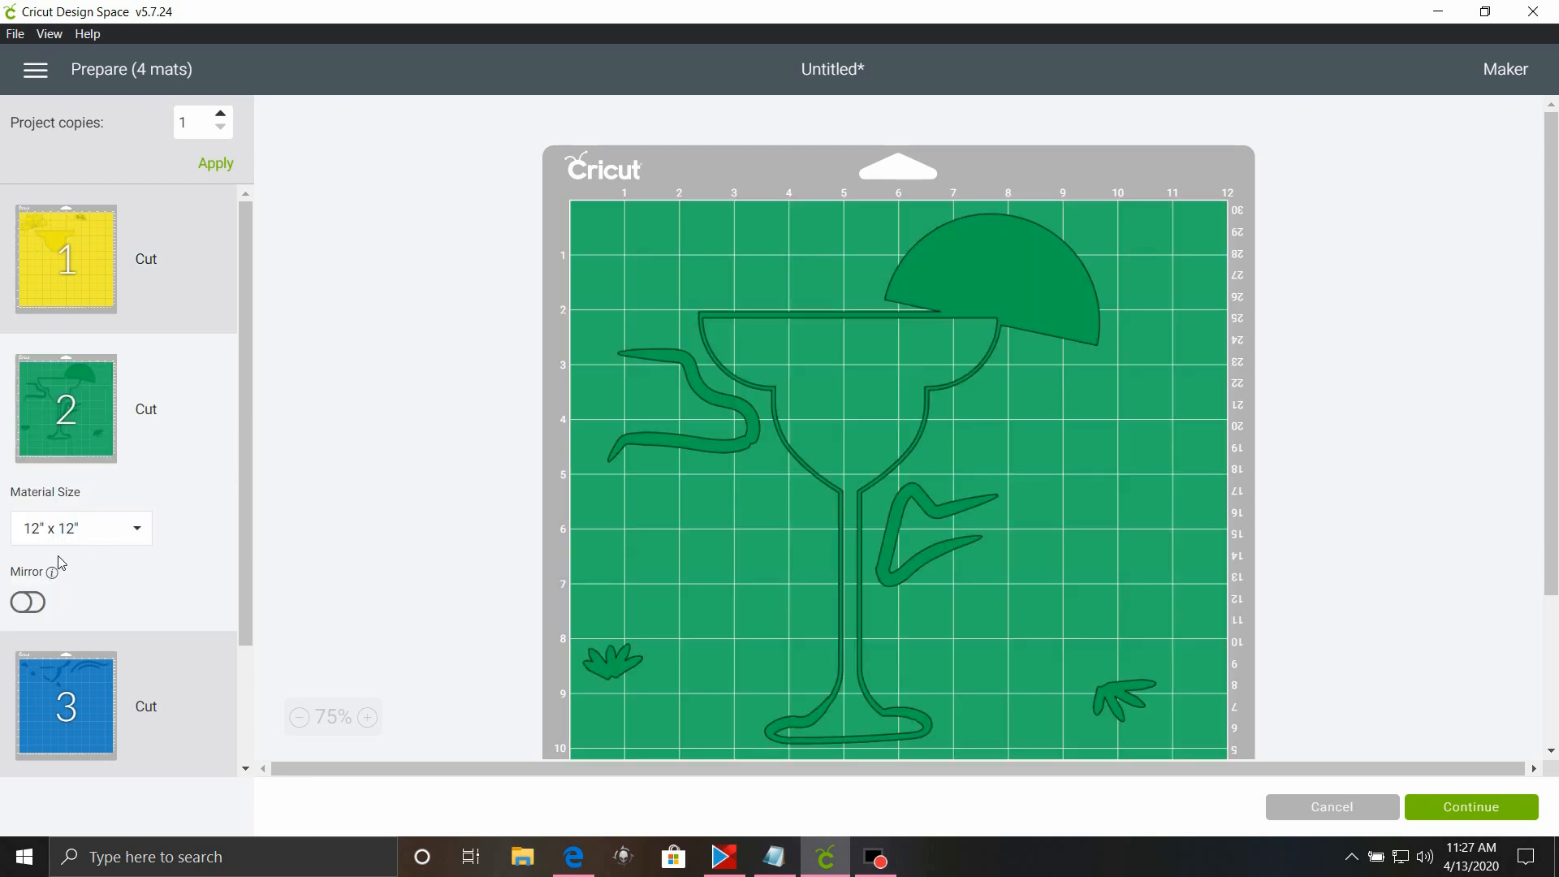
click(34, 615)
scroll(36, 617, down, 2)
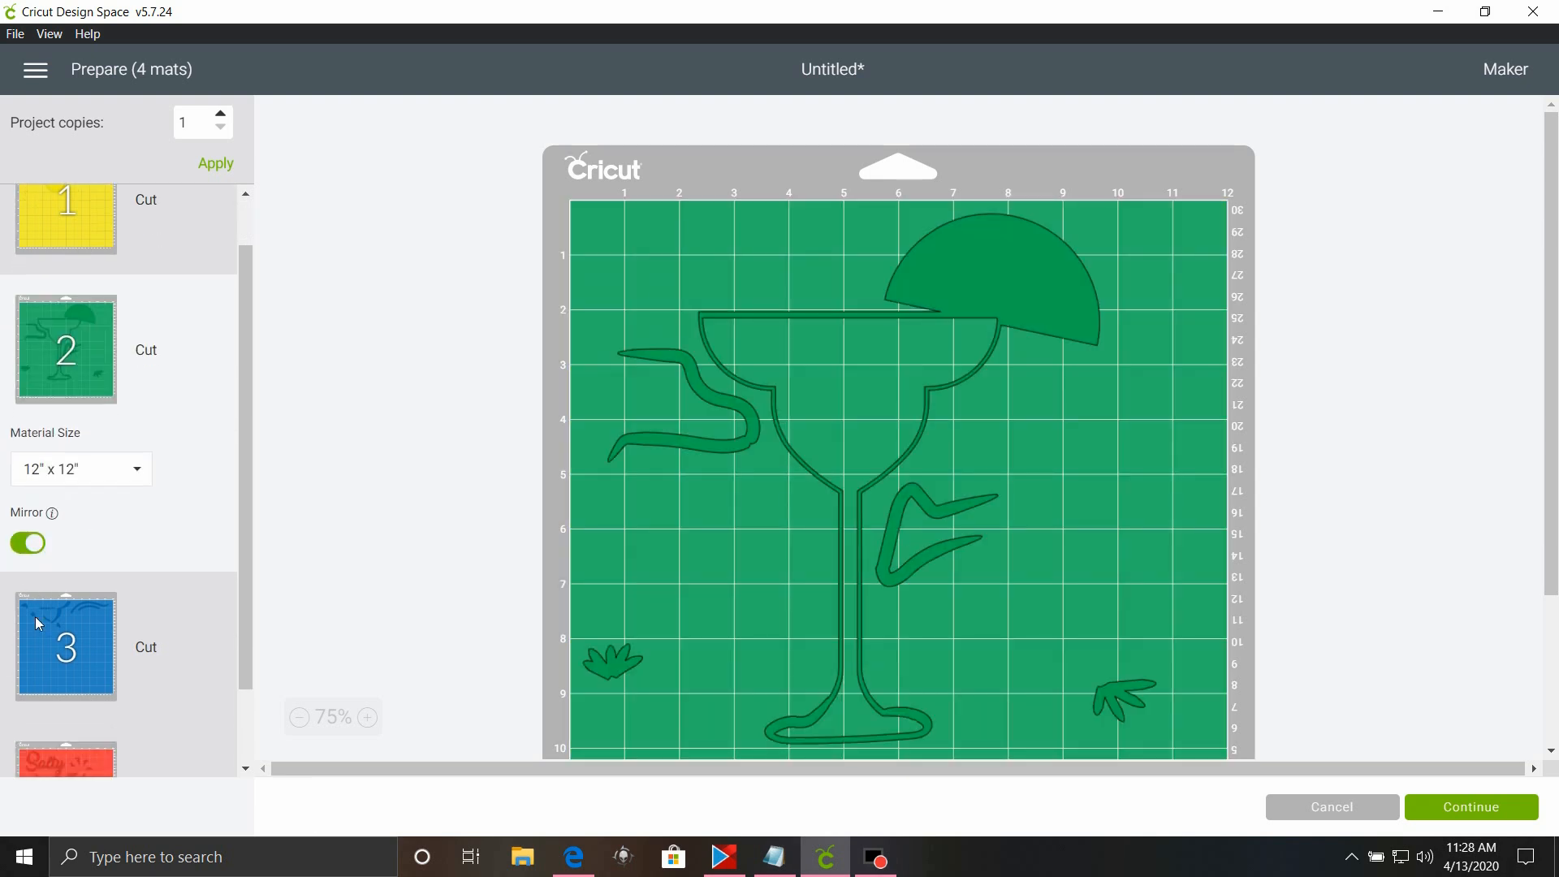
click(124, 647)
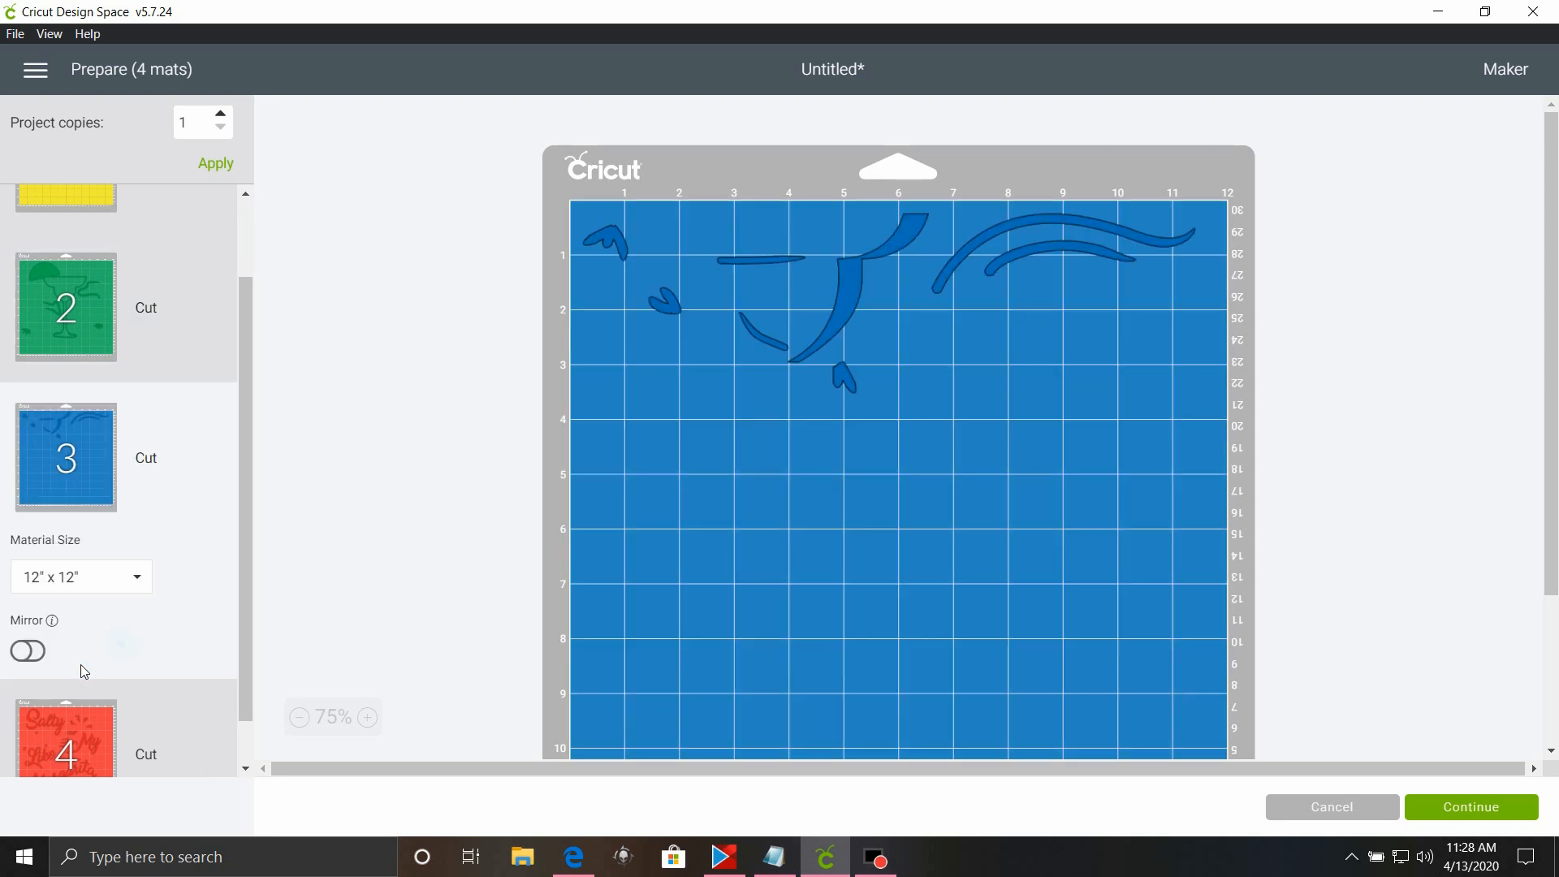
click(31, 652)
click(30, 652)
click(28, 652)
Turn on mirroring for the red lettering mat and continue to the Make stage.
click(89, 708)
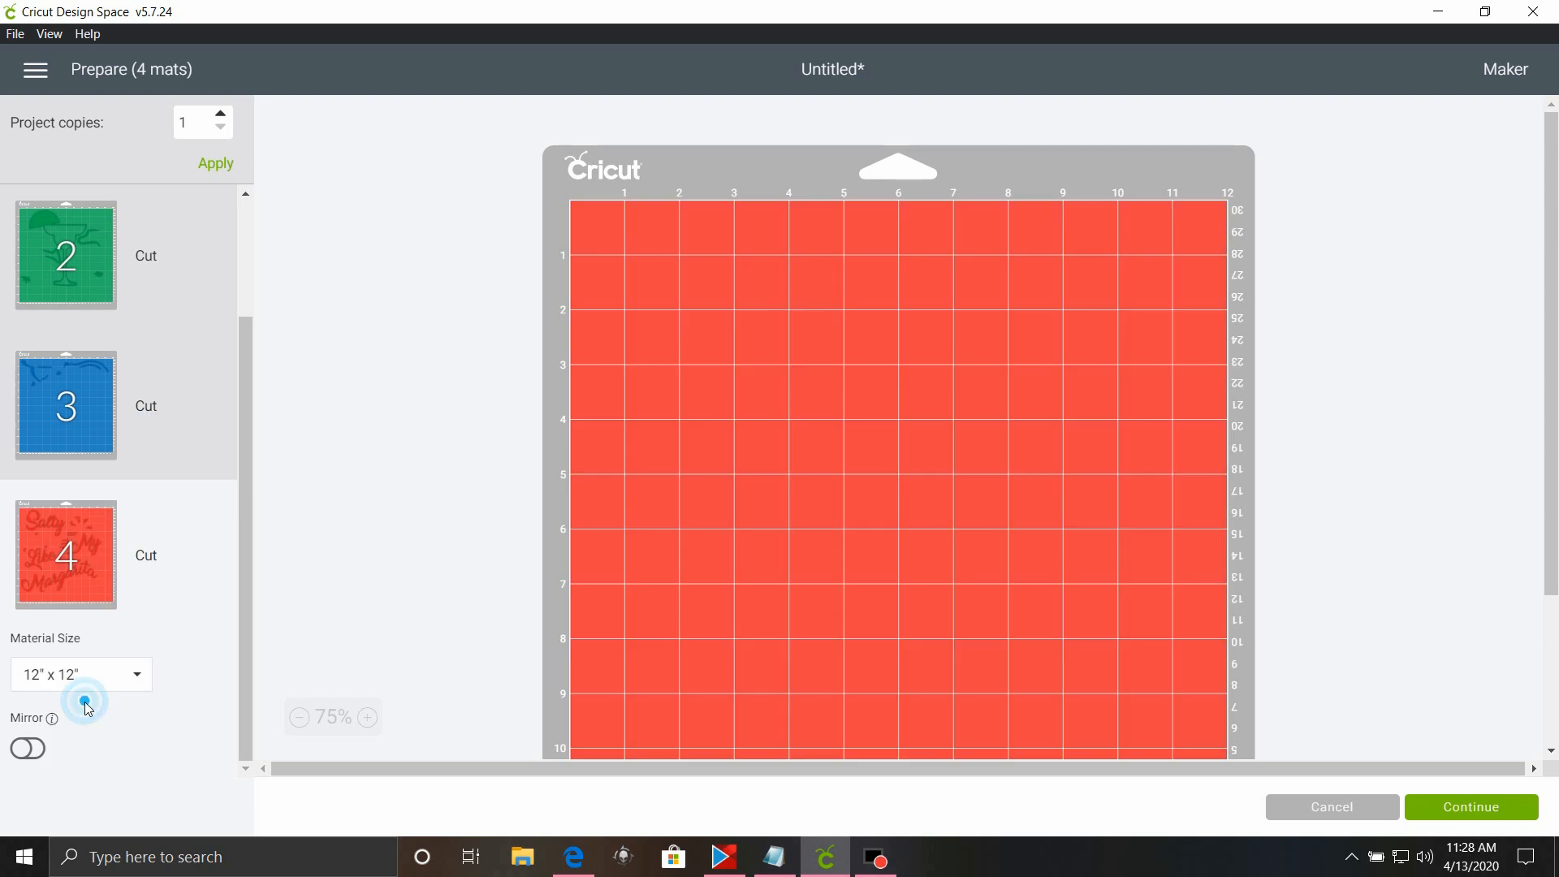
click(27, 746)
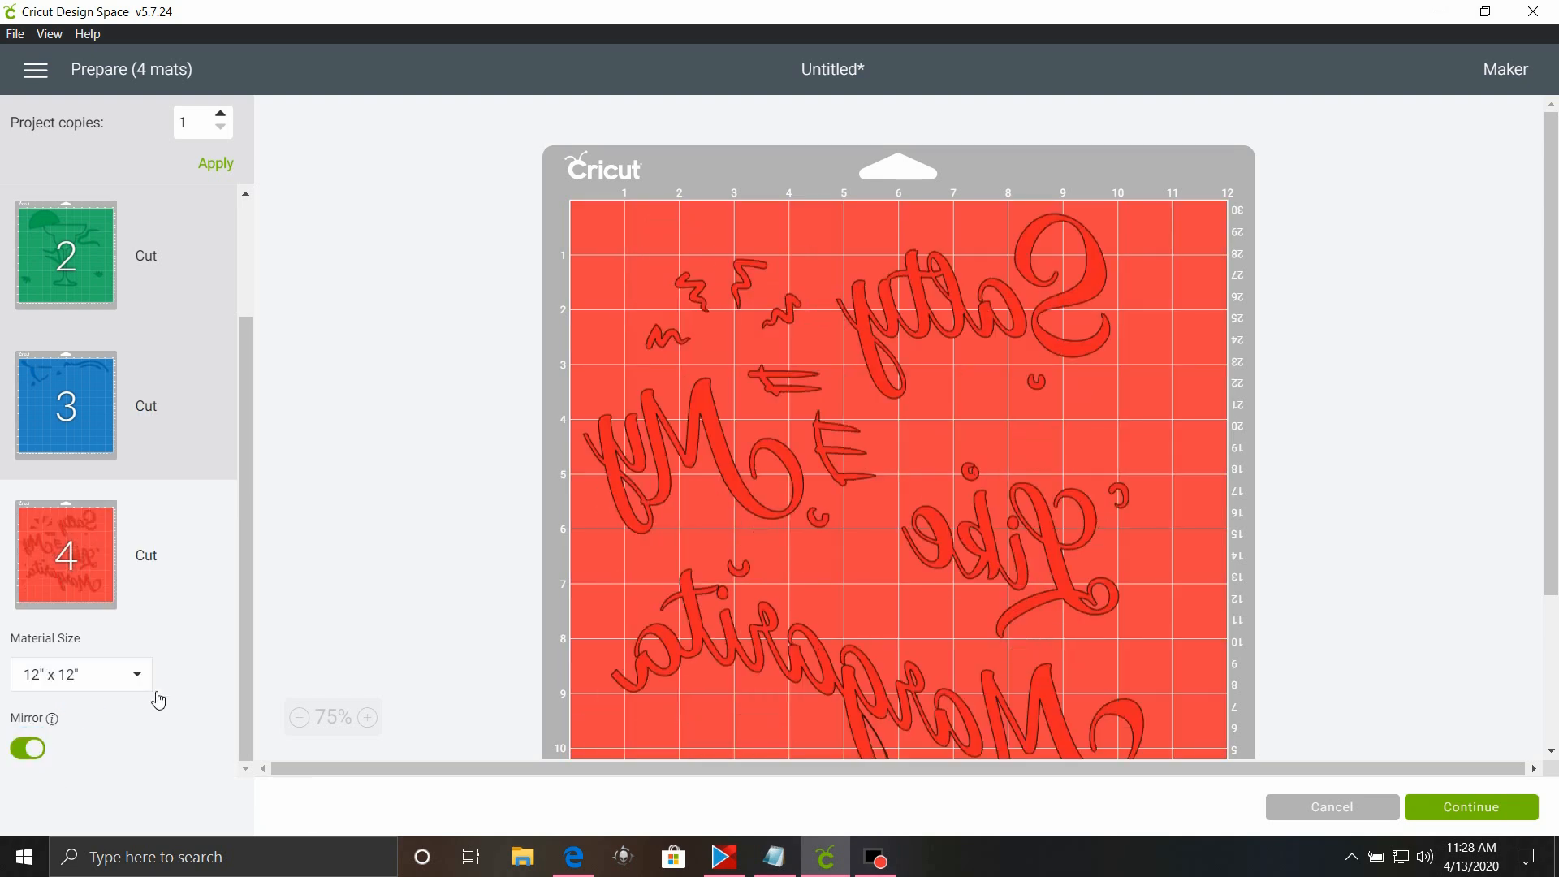
scroll(795, 536, down, 3)
click(1533, 812)
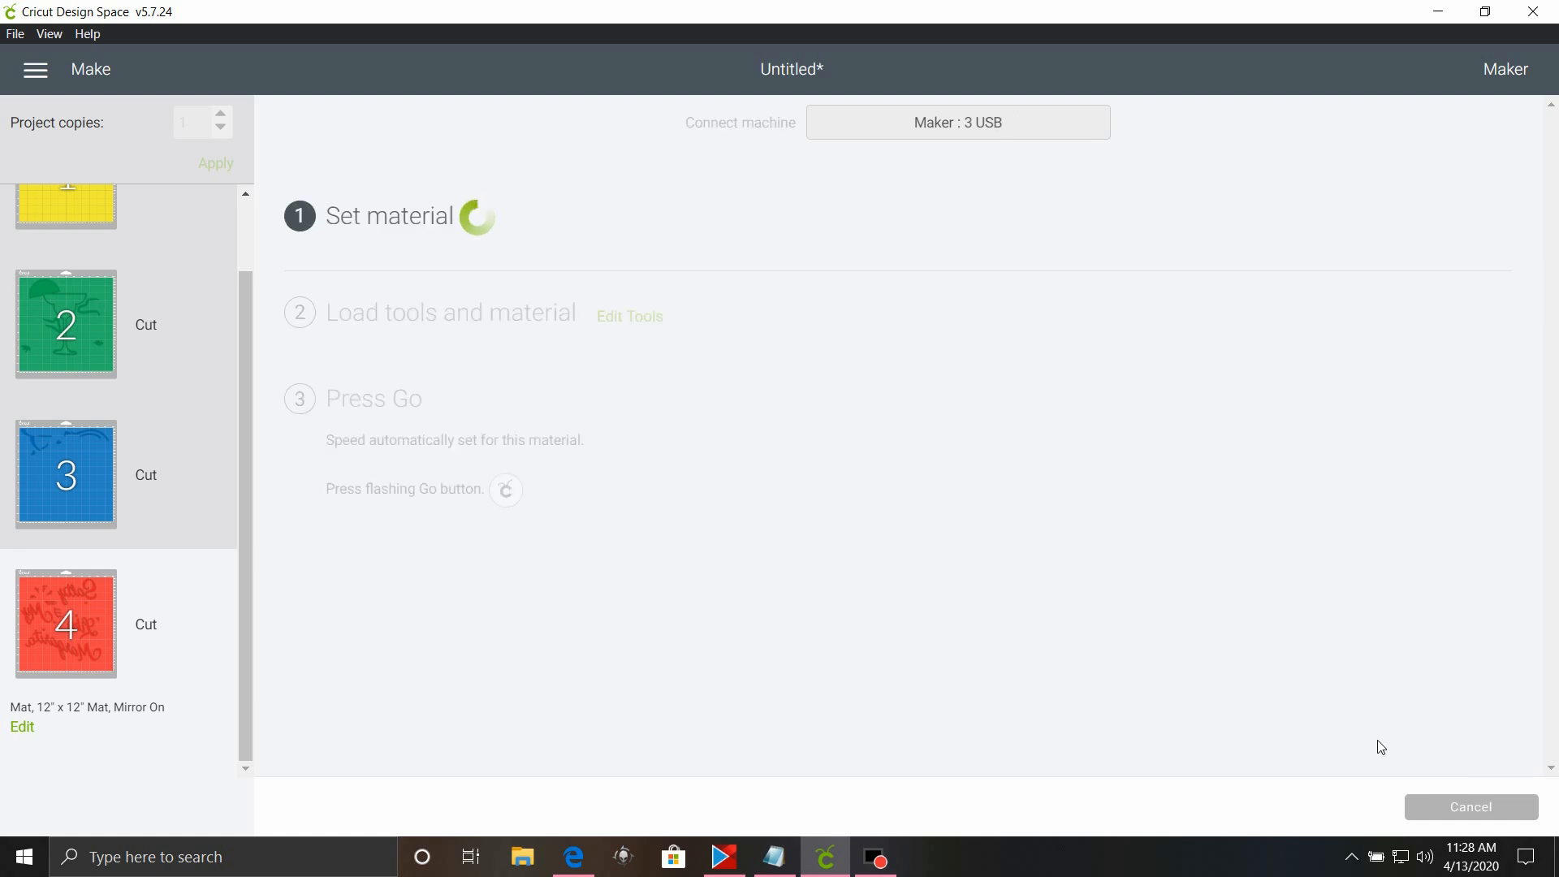
Switch to Microsoft Edge and open salty like my margarita.svg from the Margarita and Taco SVGs post on Patreon.
mouse_move(723, 856)
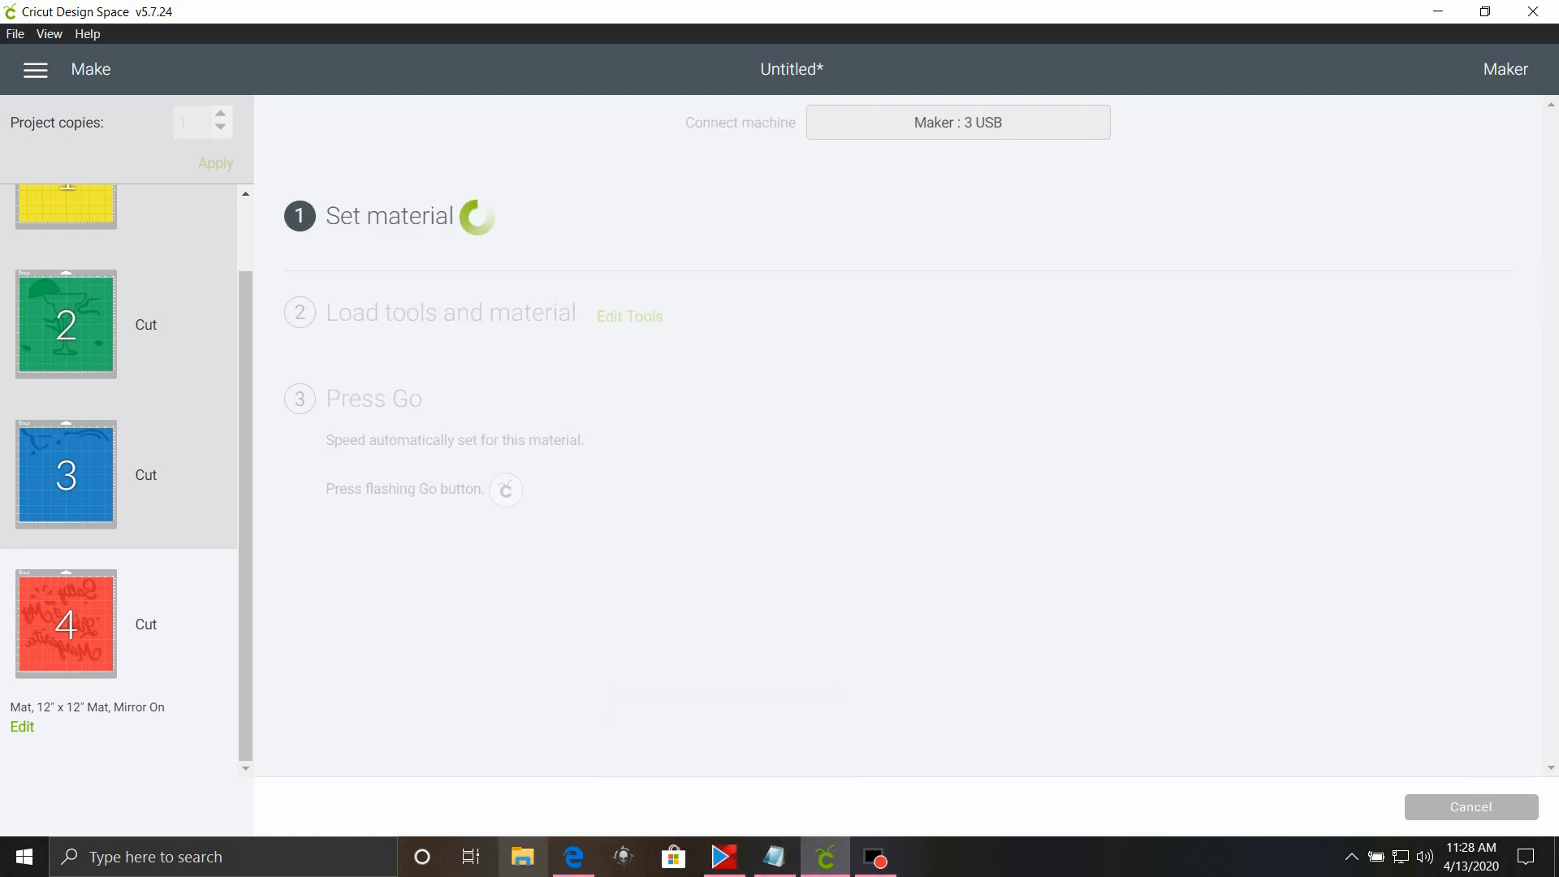
mouse_move(582, 868)
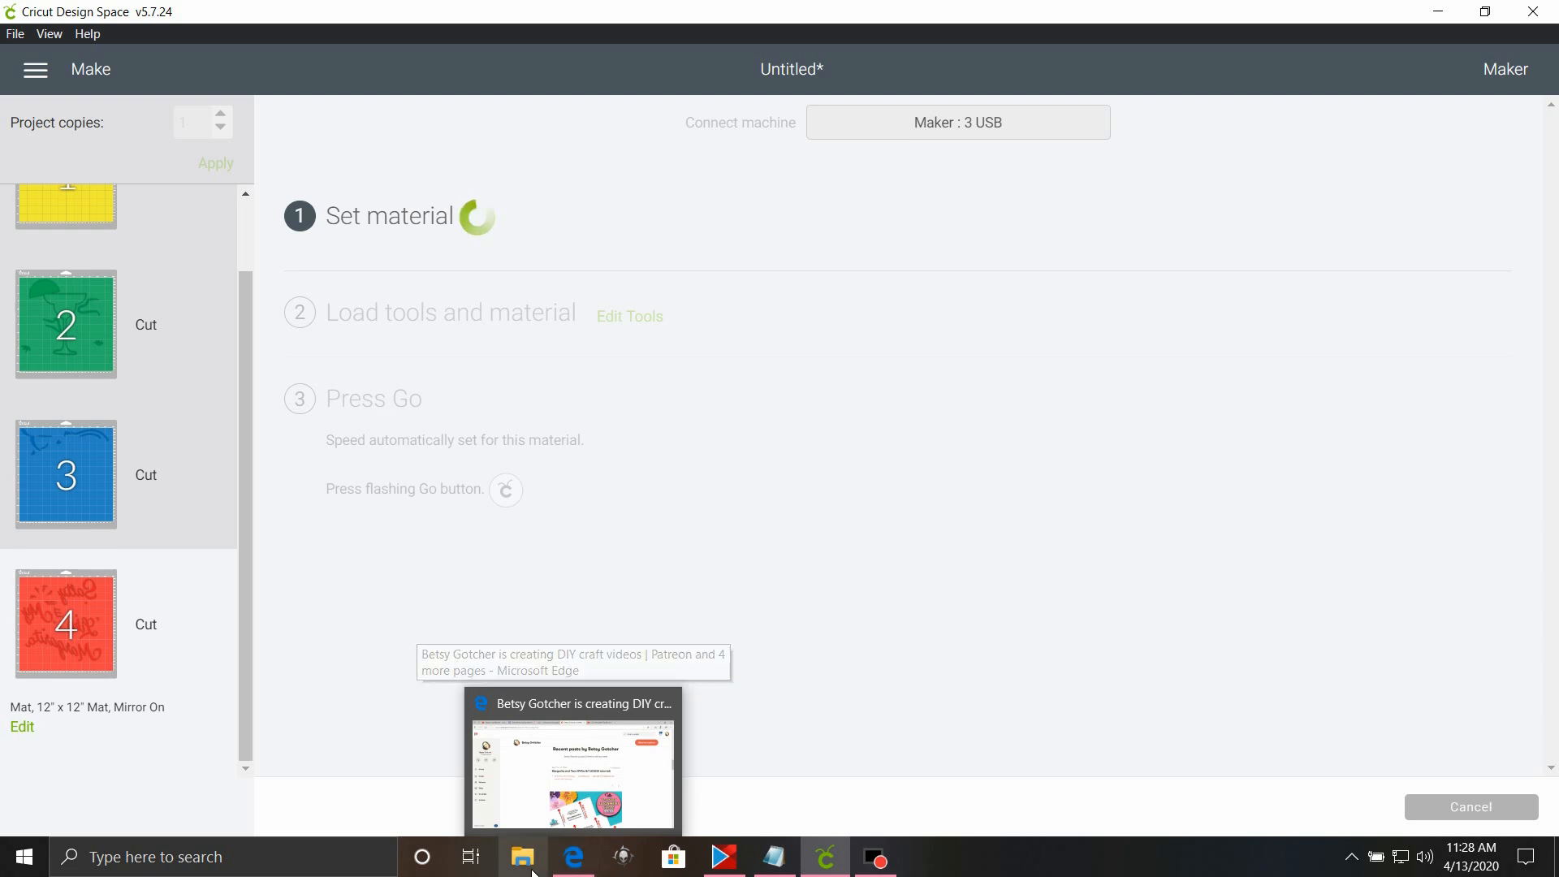
click(569, 867)
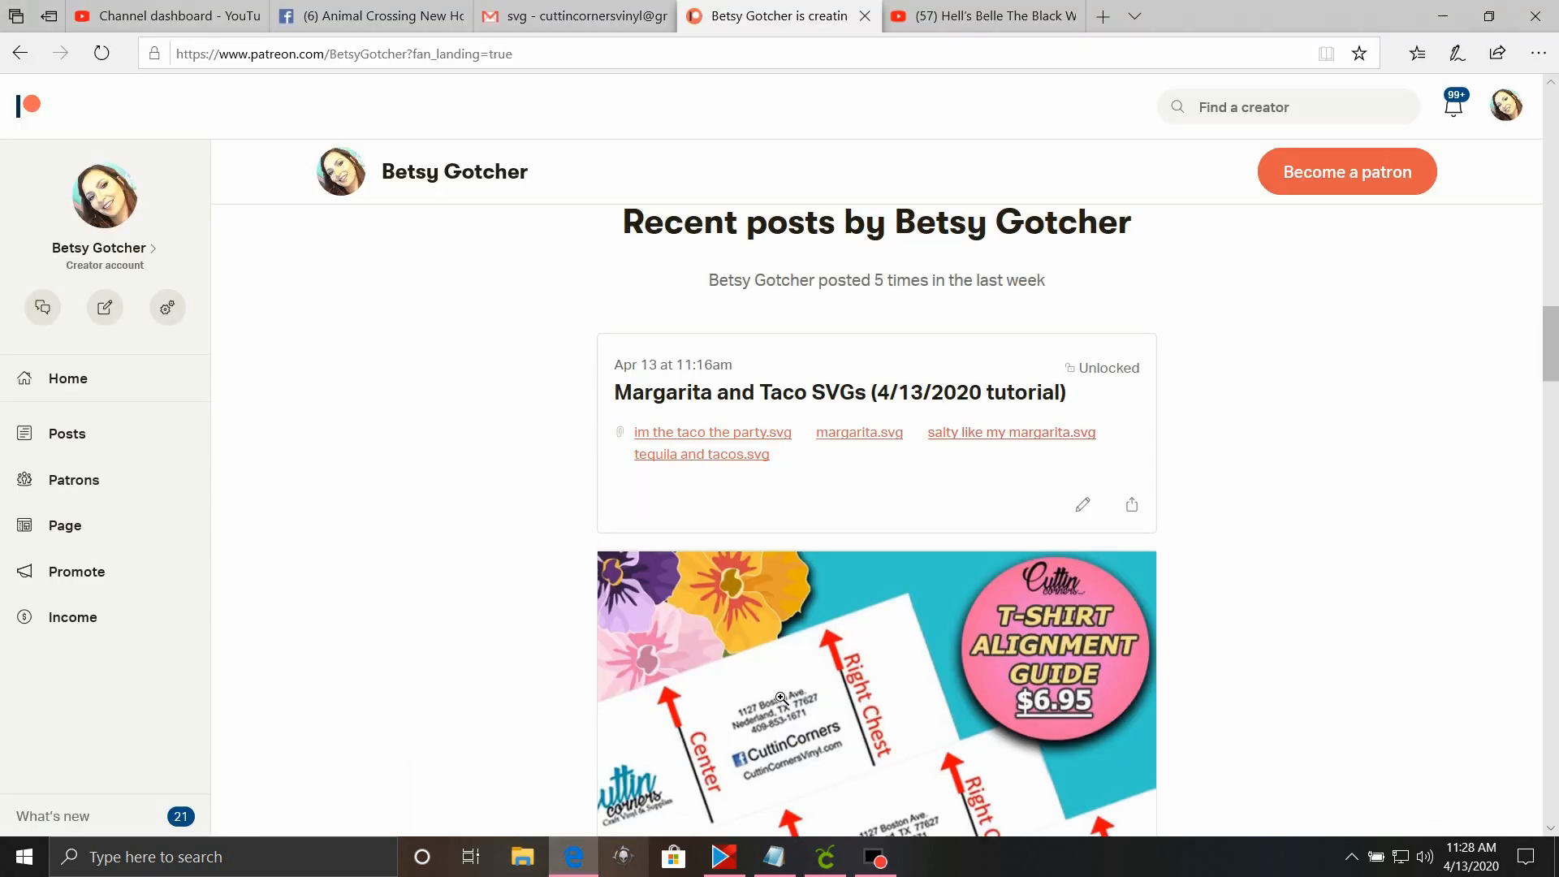
click(1005, 437)
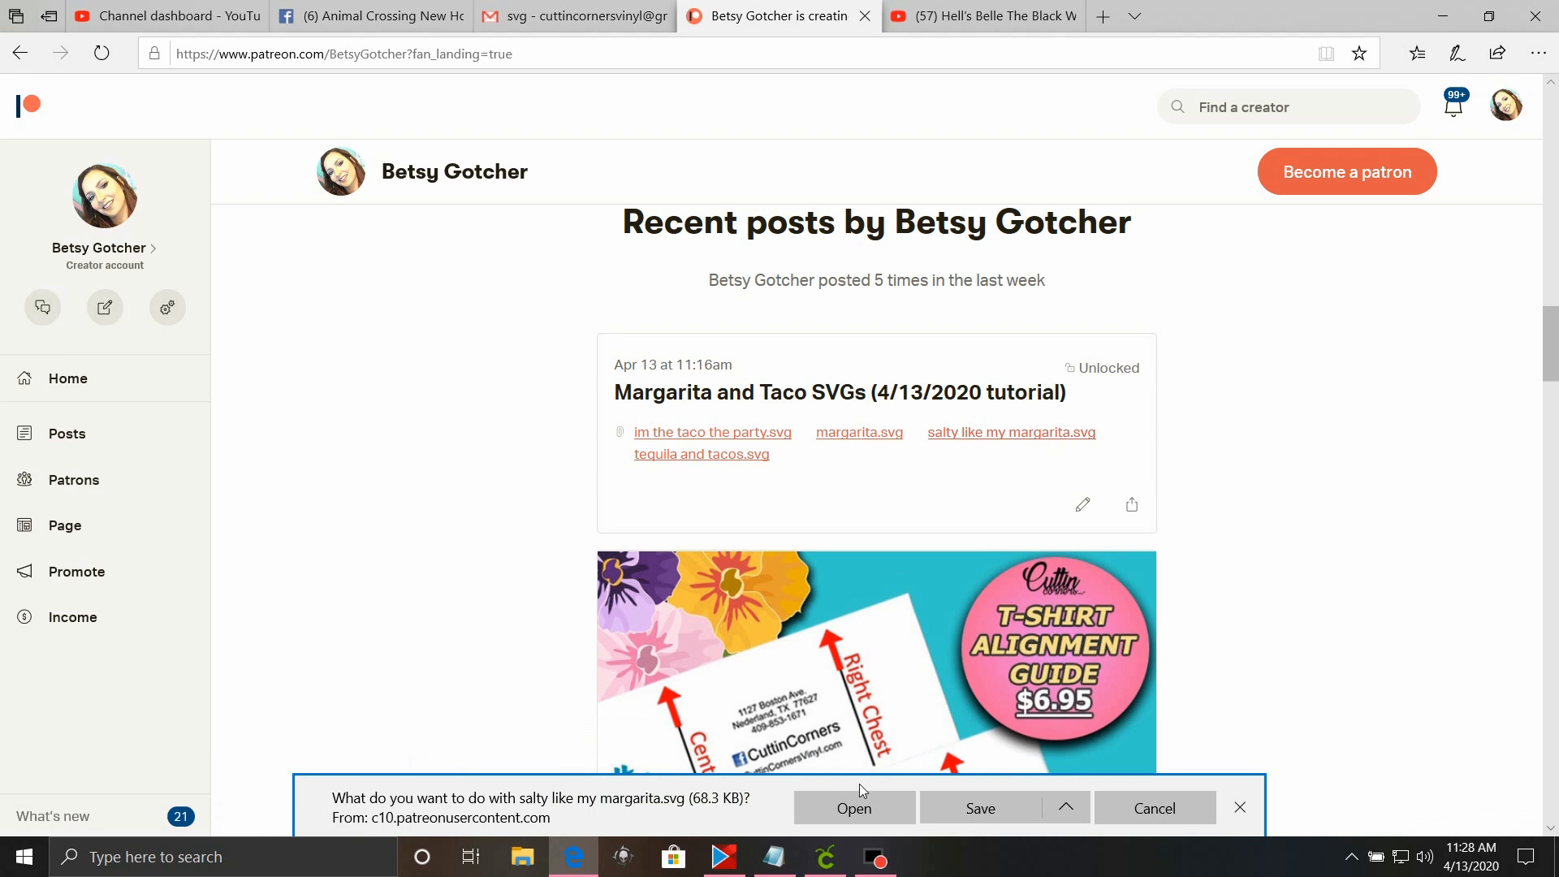
click(886, 818)
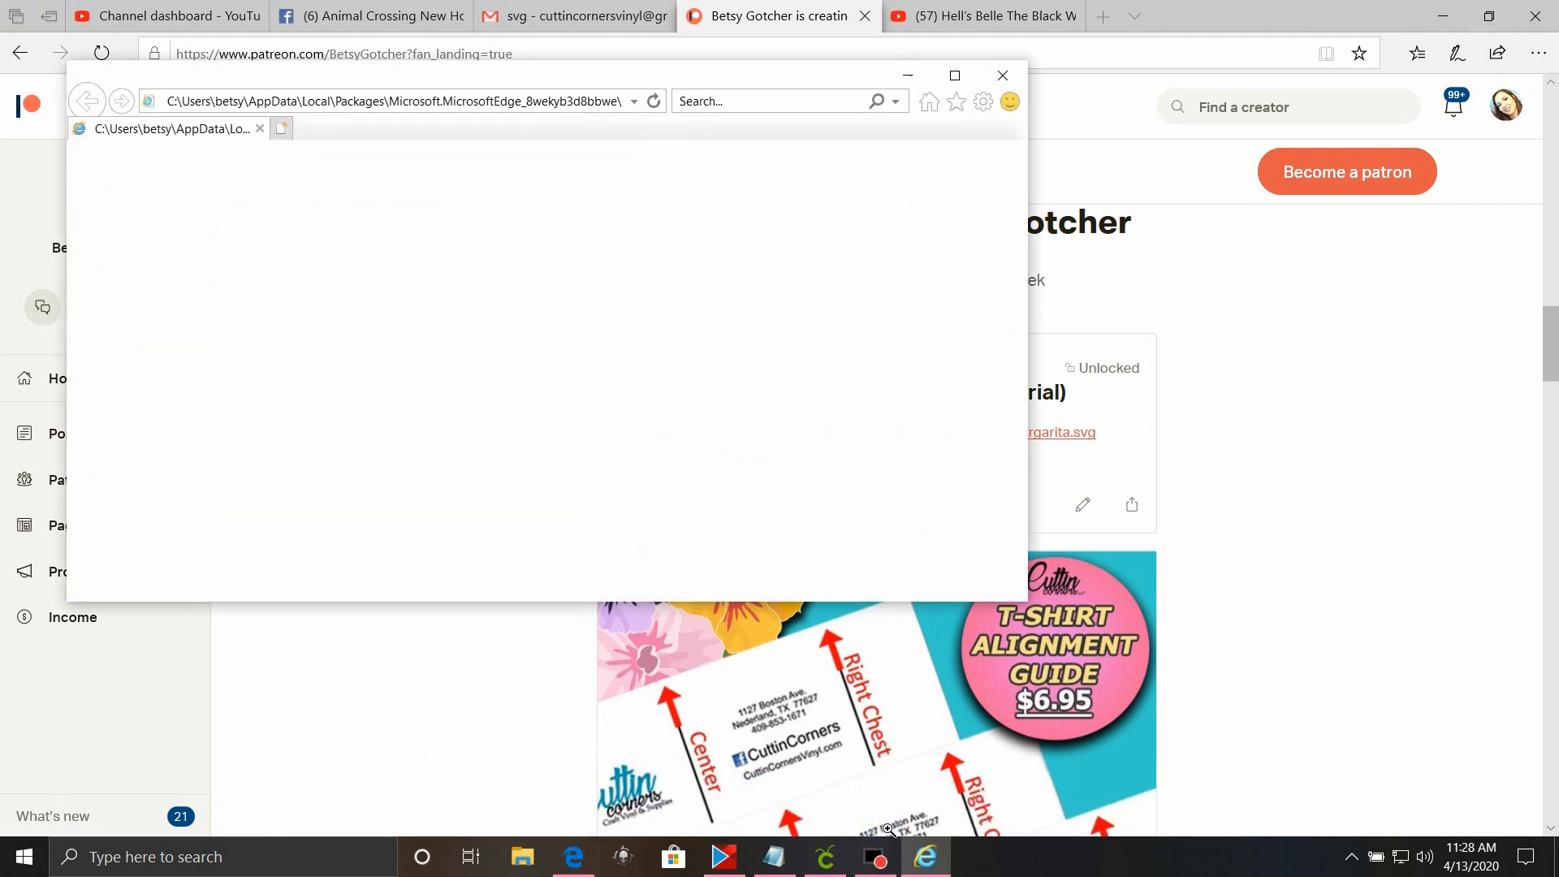
Print the opened margarita picture with Sawgrass Print Manager.
right_click(590, 459)
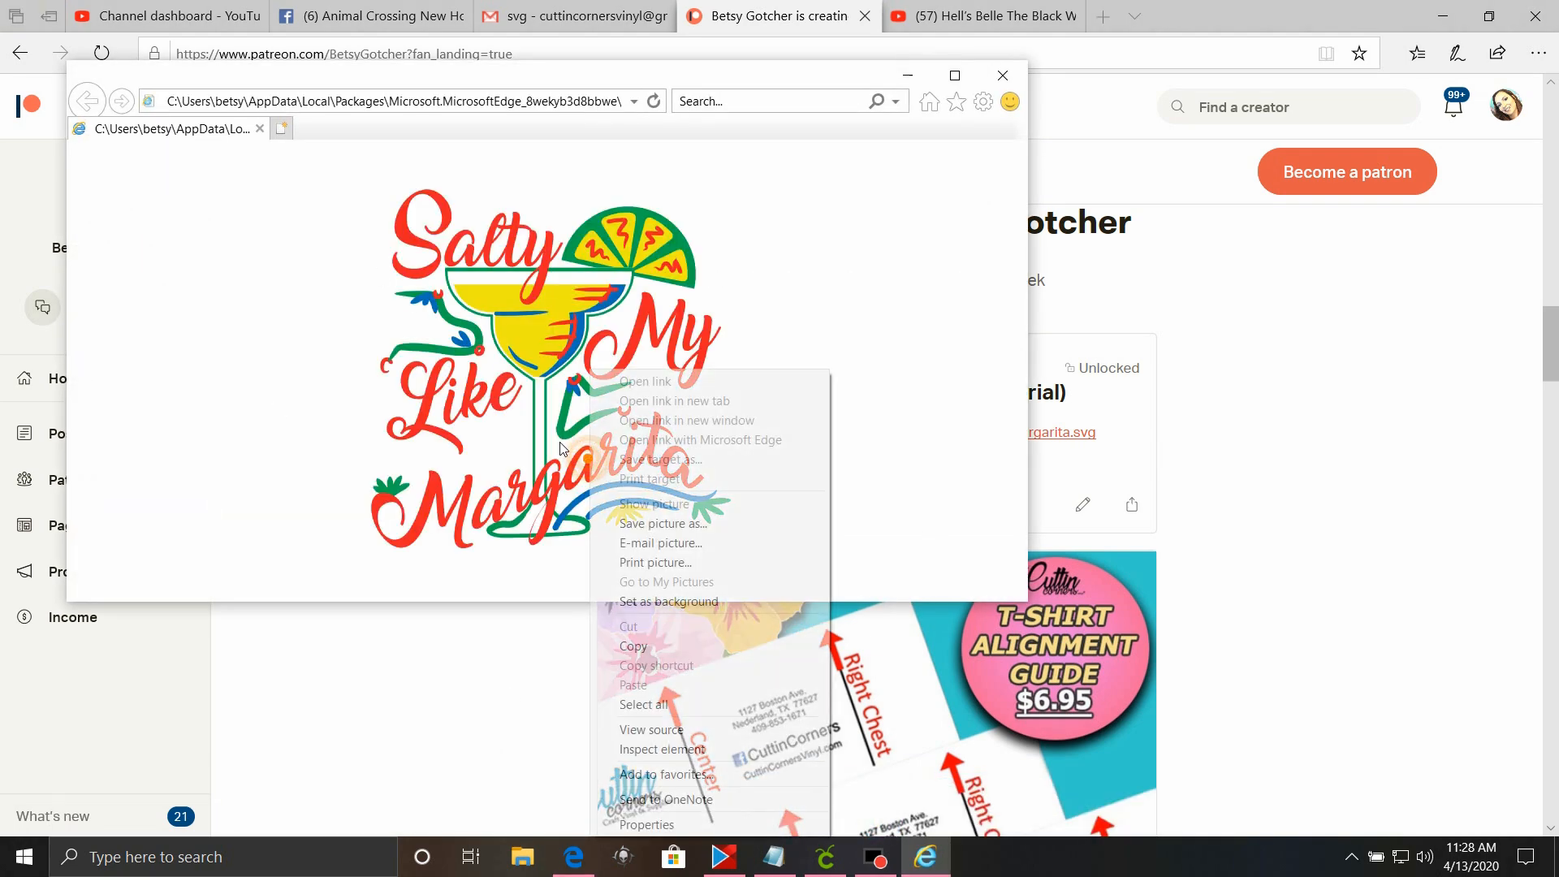
click(638, 561)
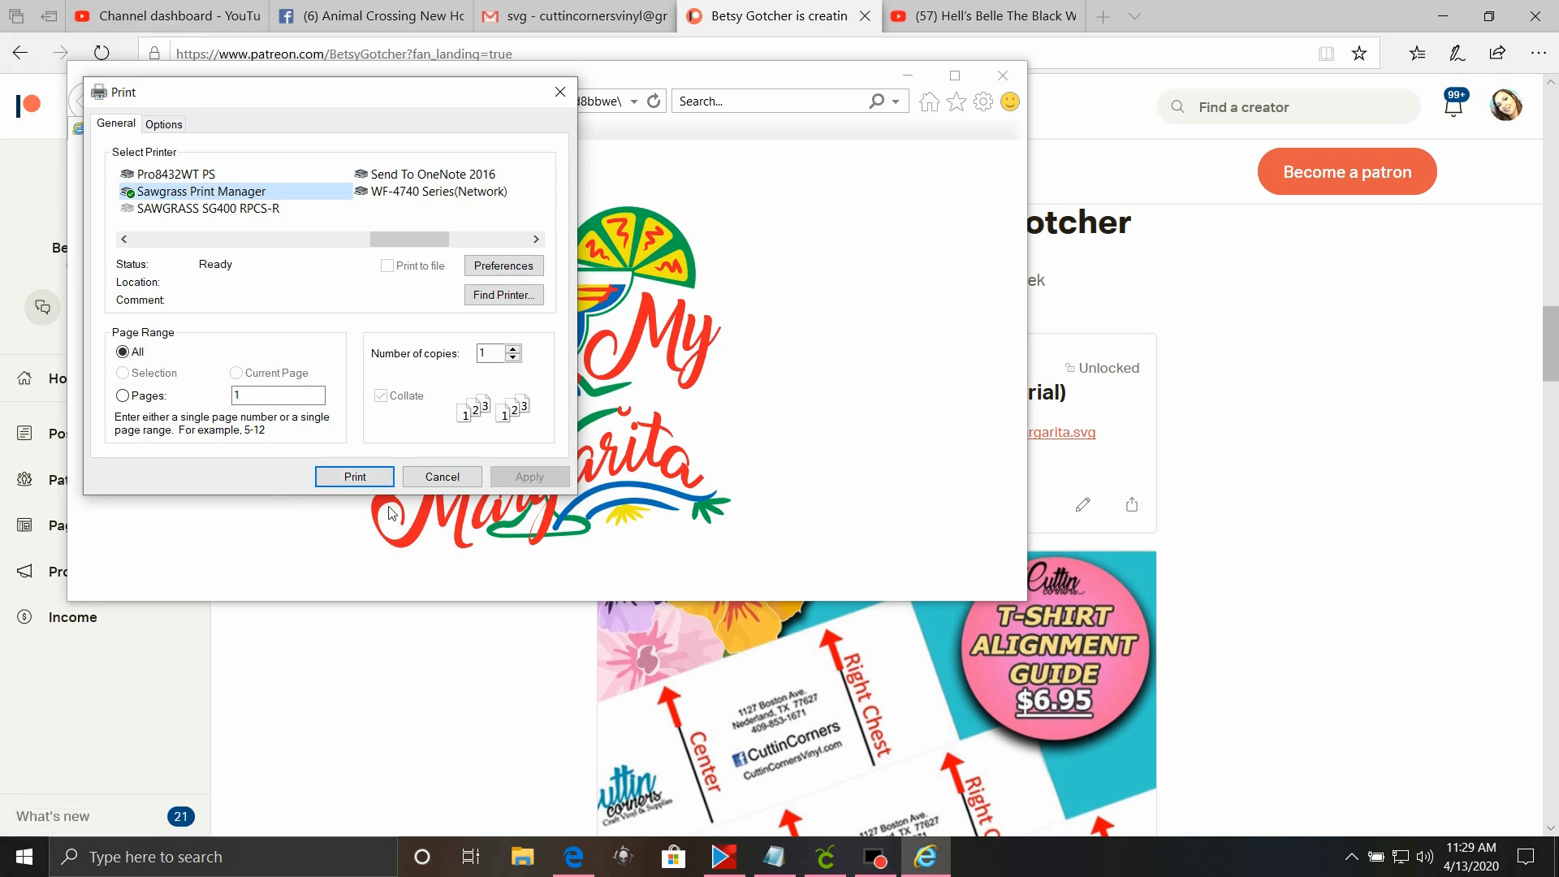
click(324, 479)
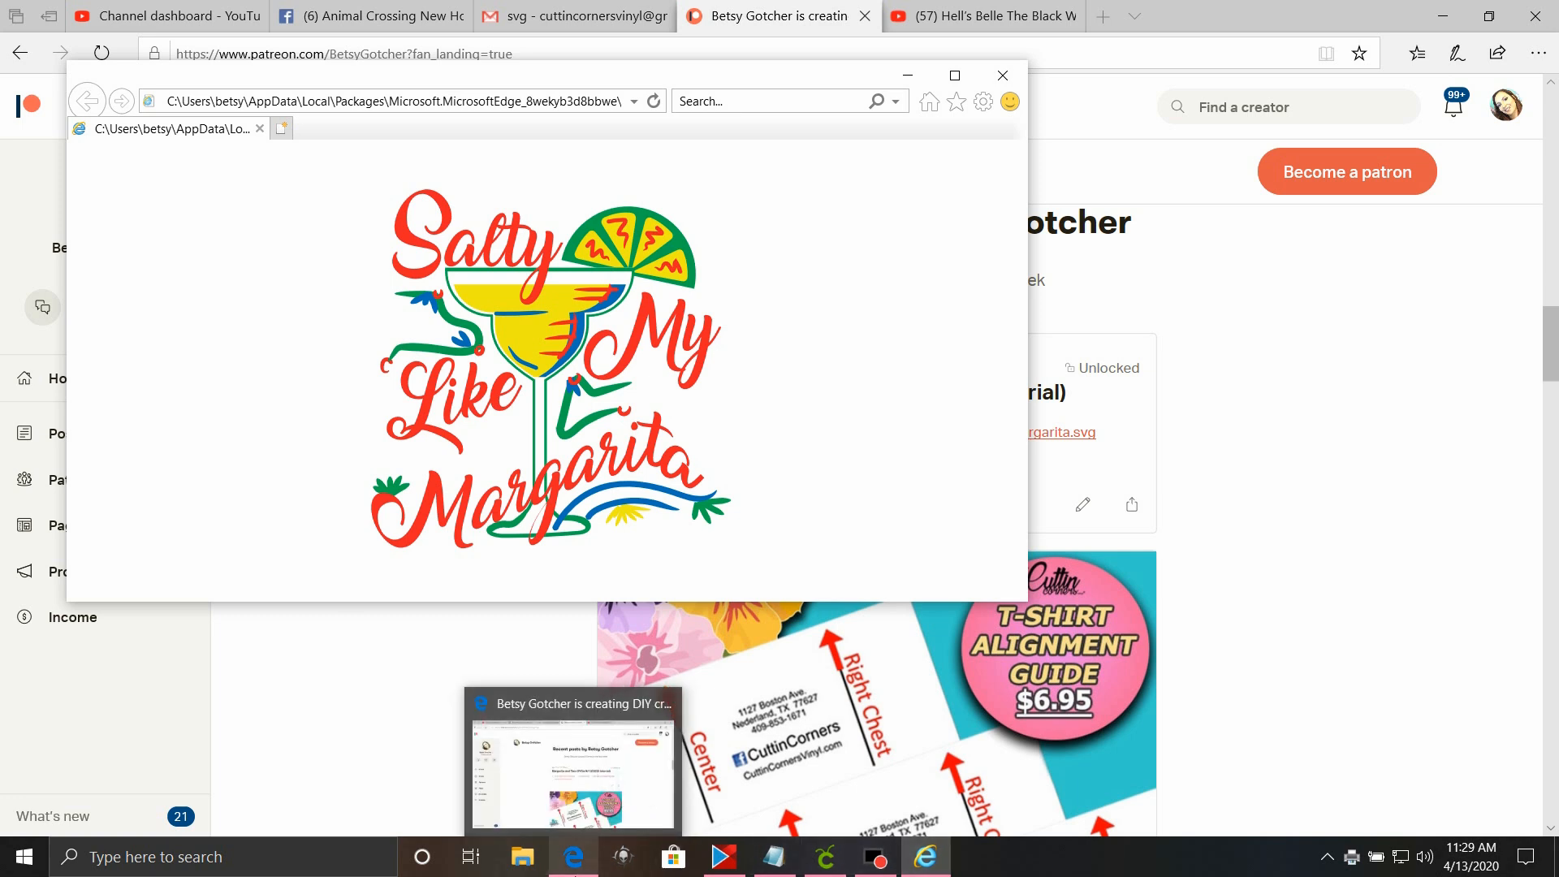
Look through the available printers for the margarita picture and print it again with Sawgrass Print Manager.
right_click(573, 387)
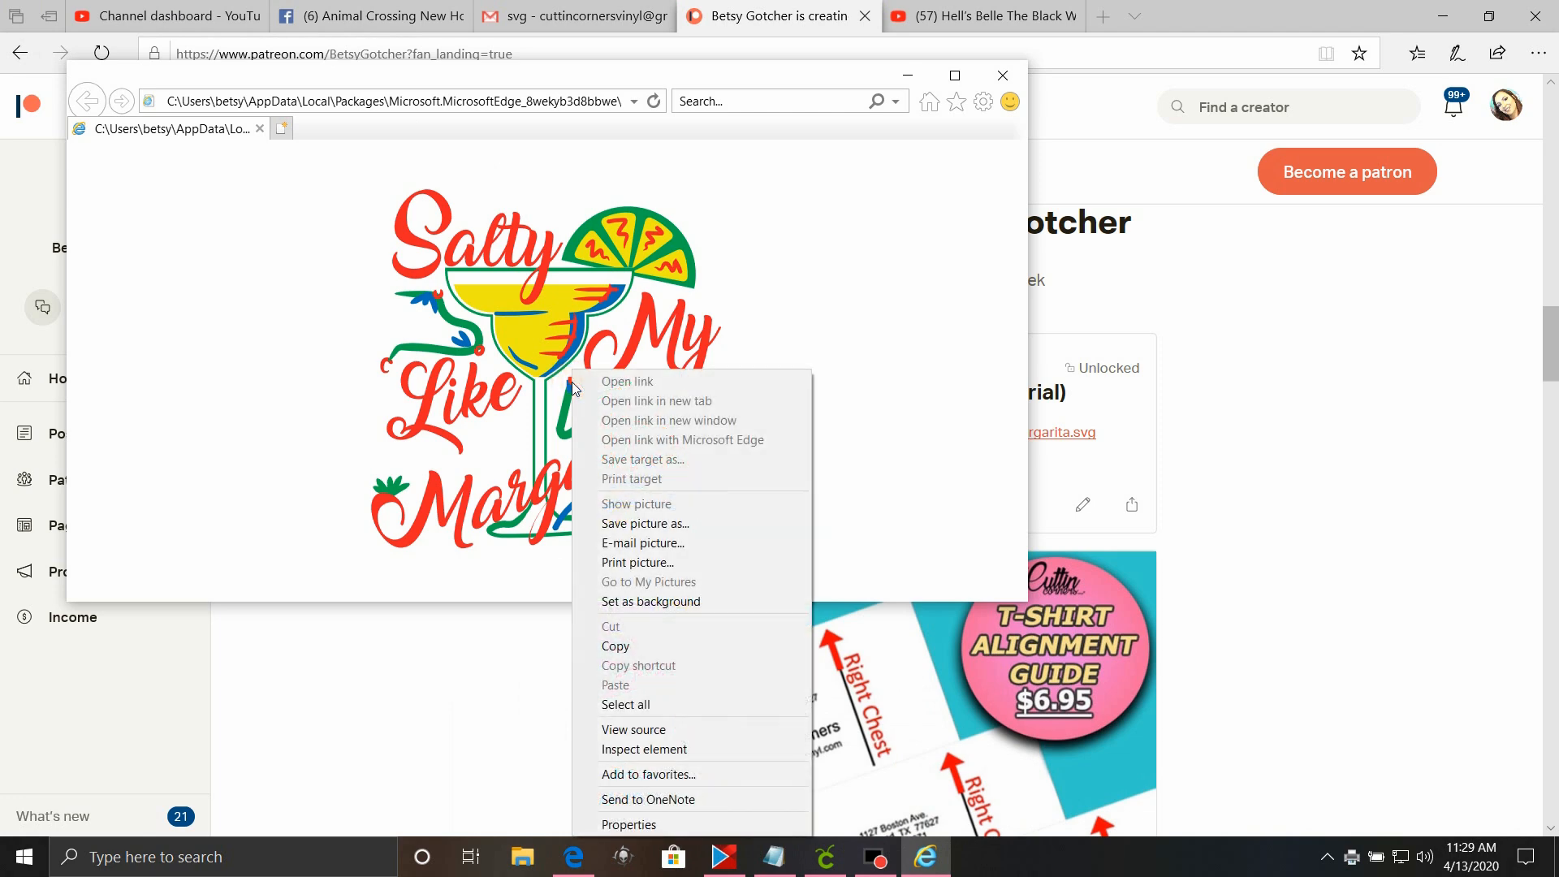
click(630, 569)
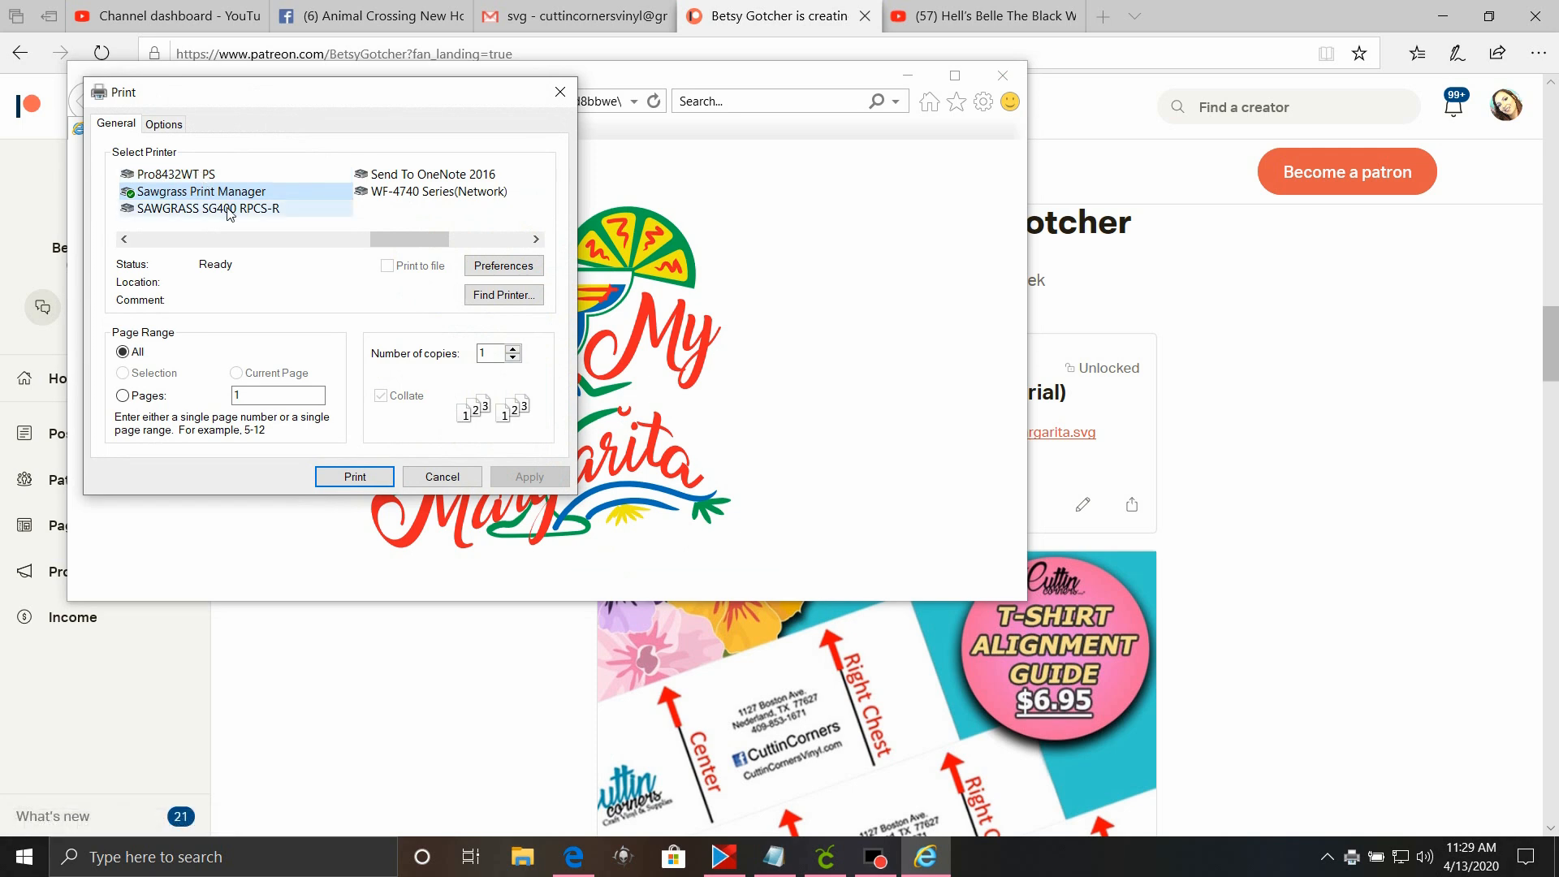
click(420, 259)
drag(443, 240, 175, 284)
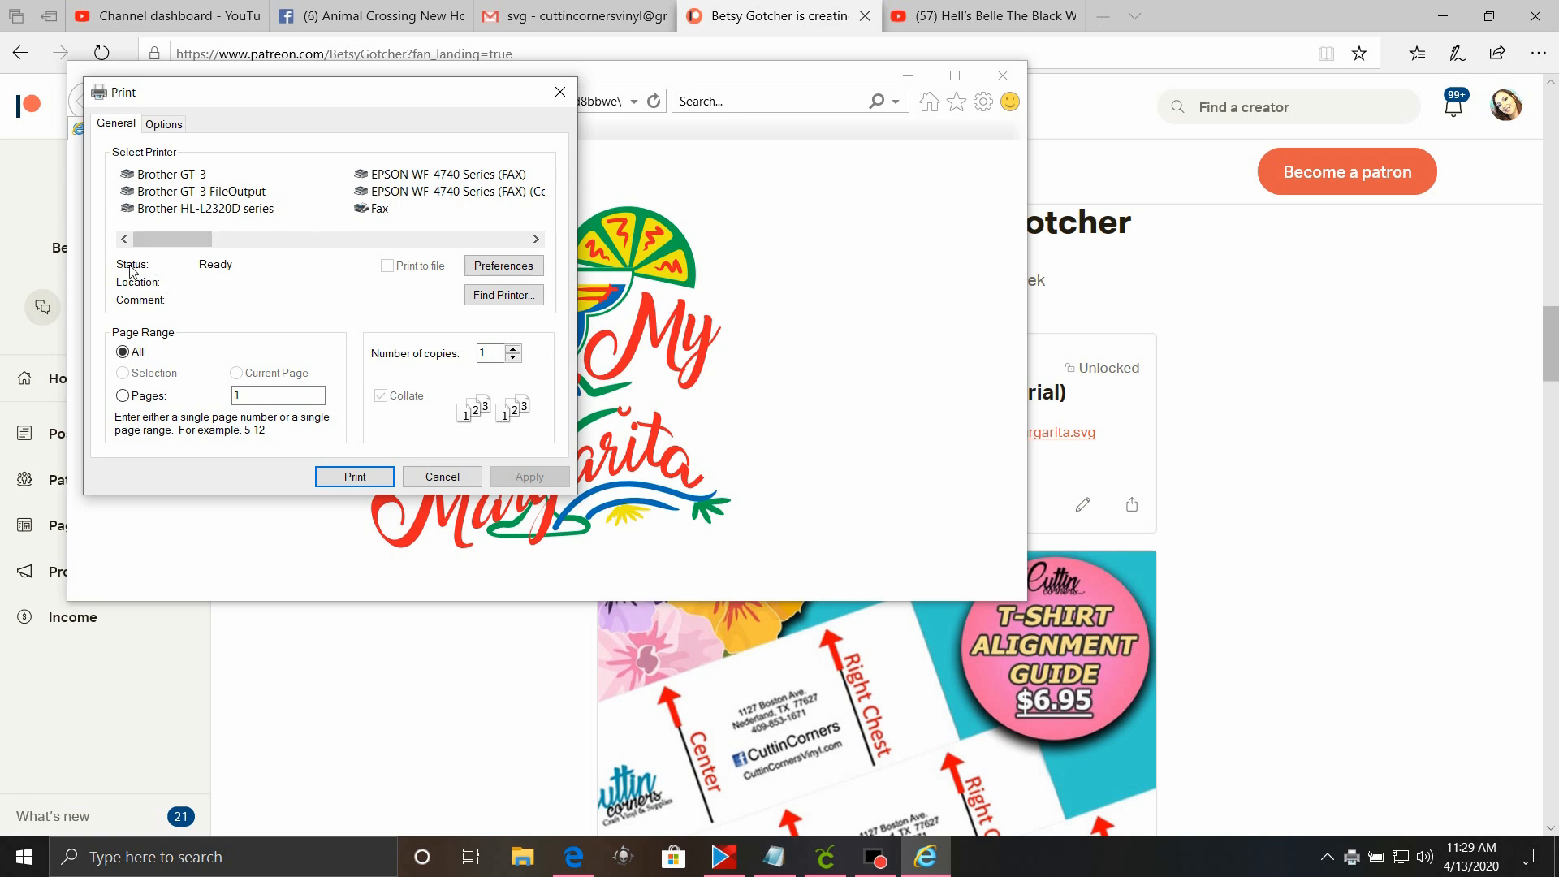
click(181, 245)
click(536, 237)
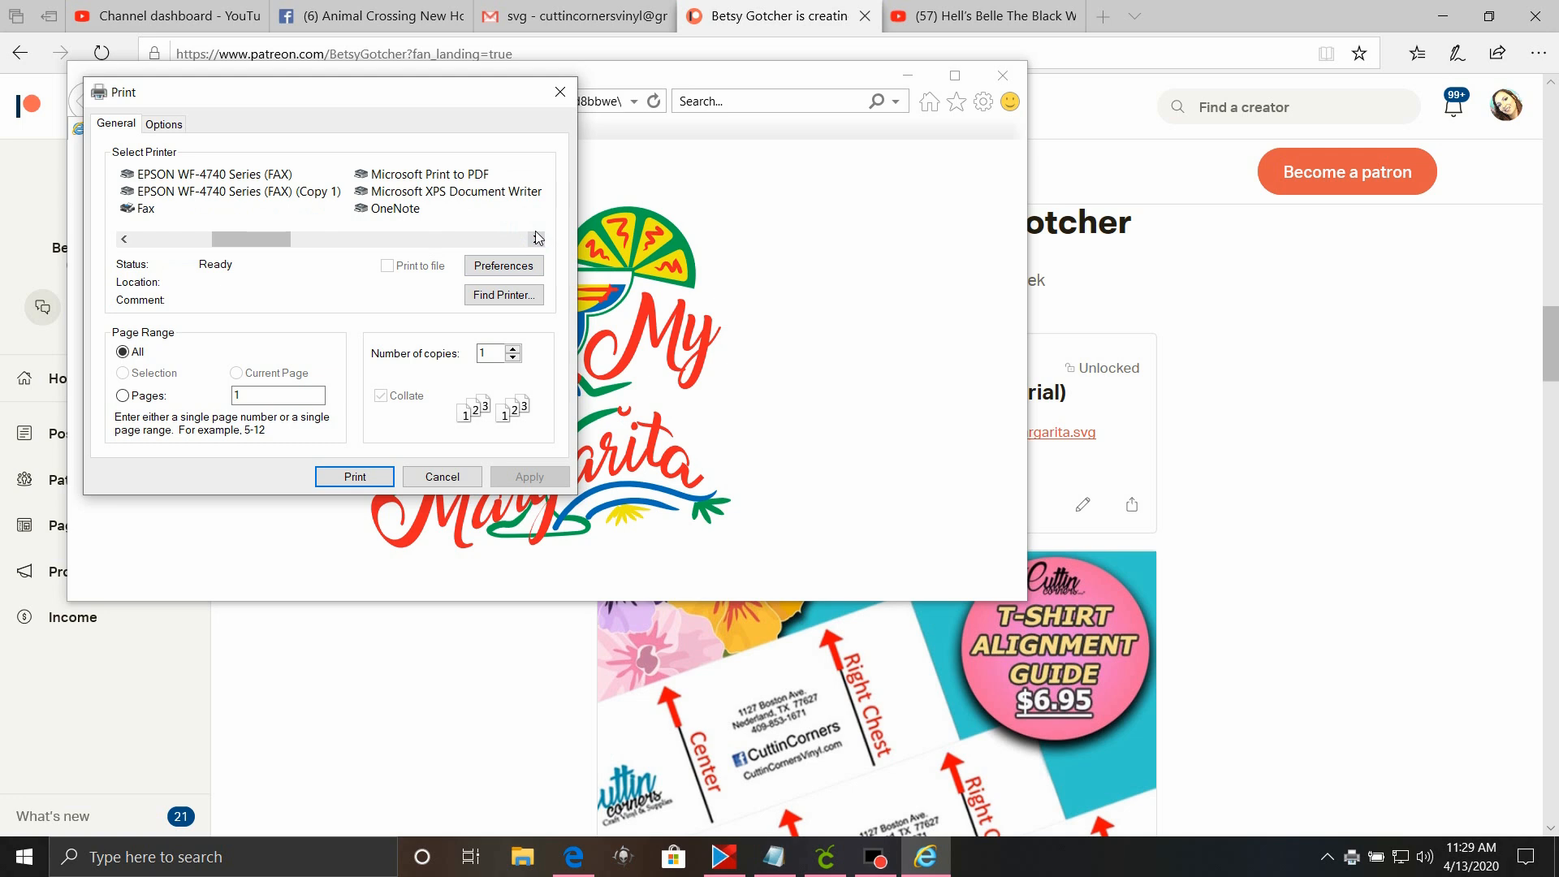
click(536, 238)
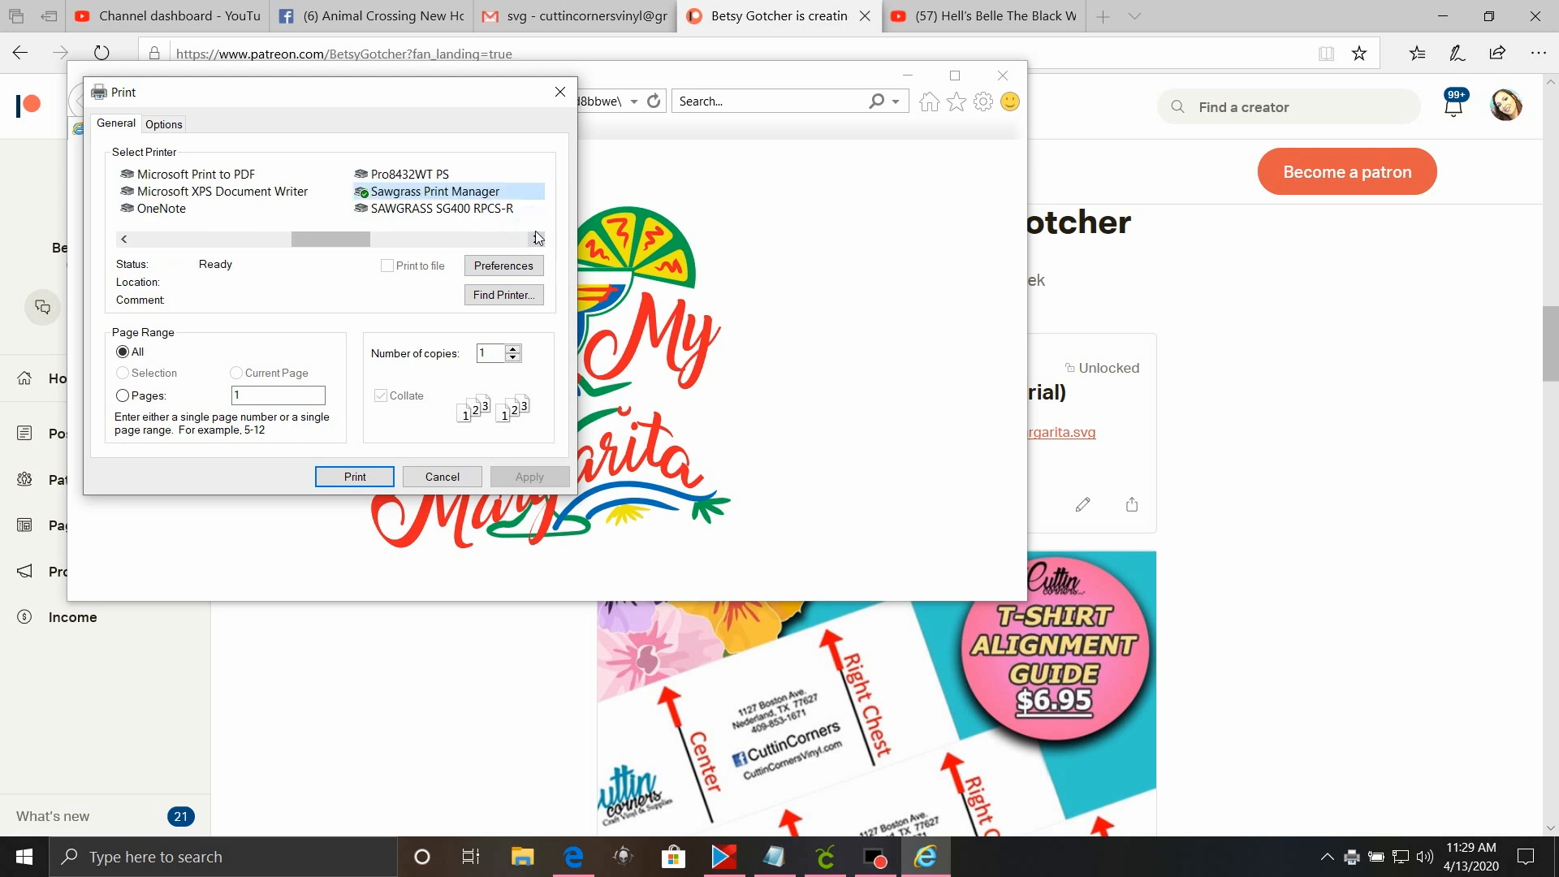
click(536, 237)
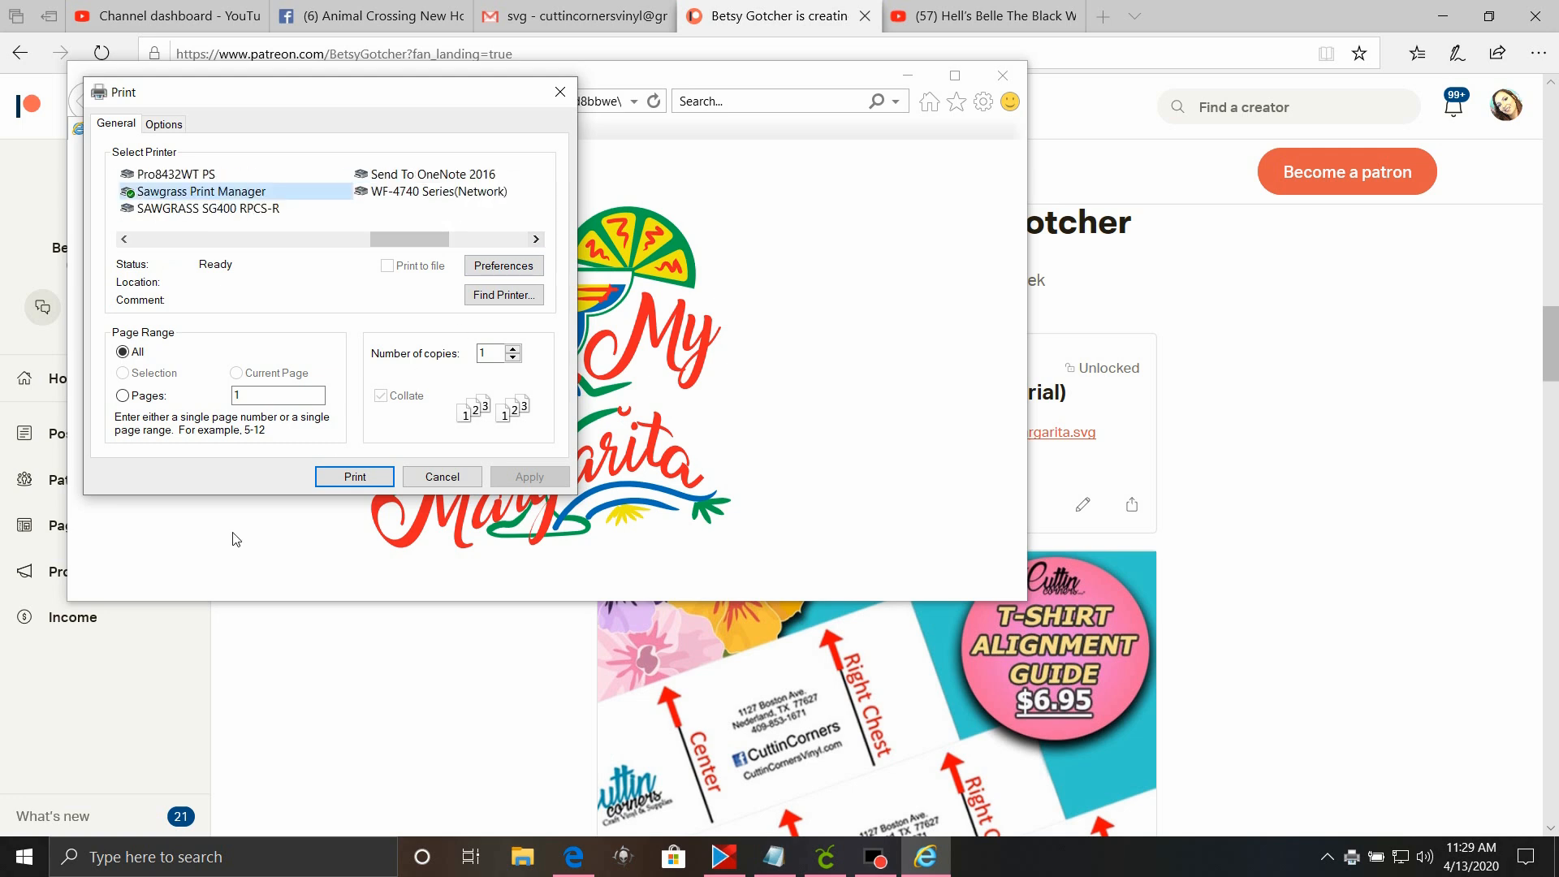
click(355, 477)
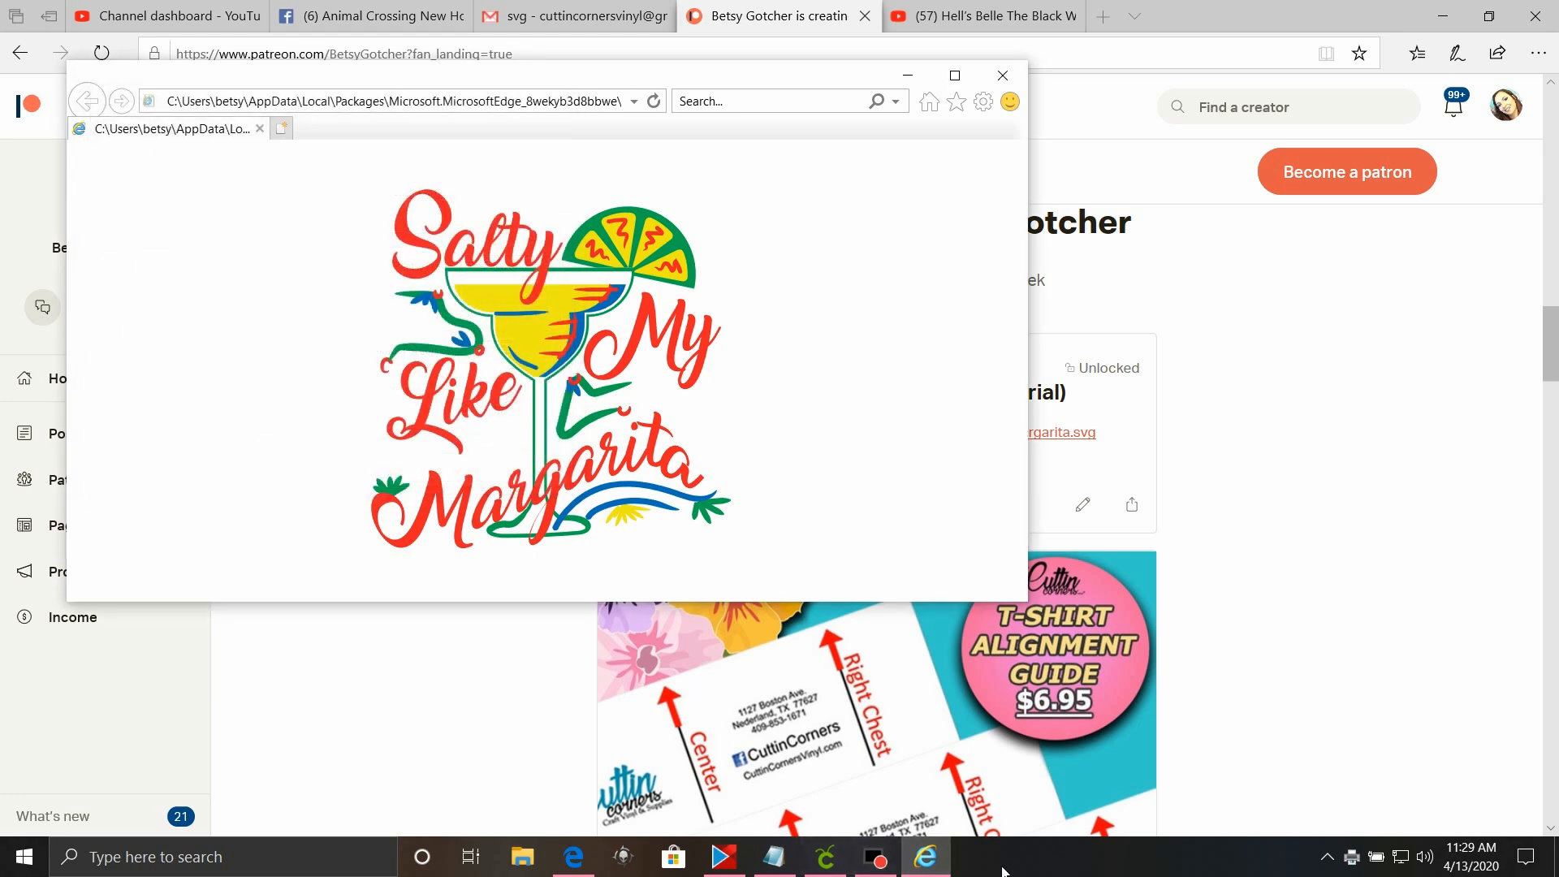
mouse_move(864, 869)
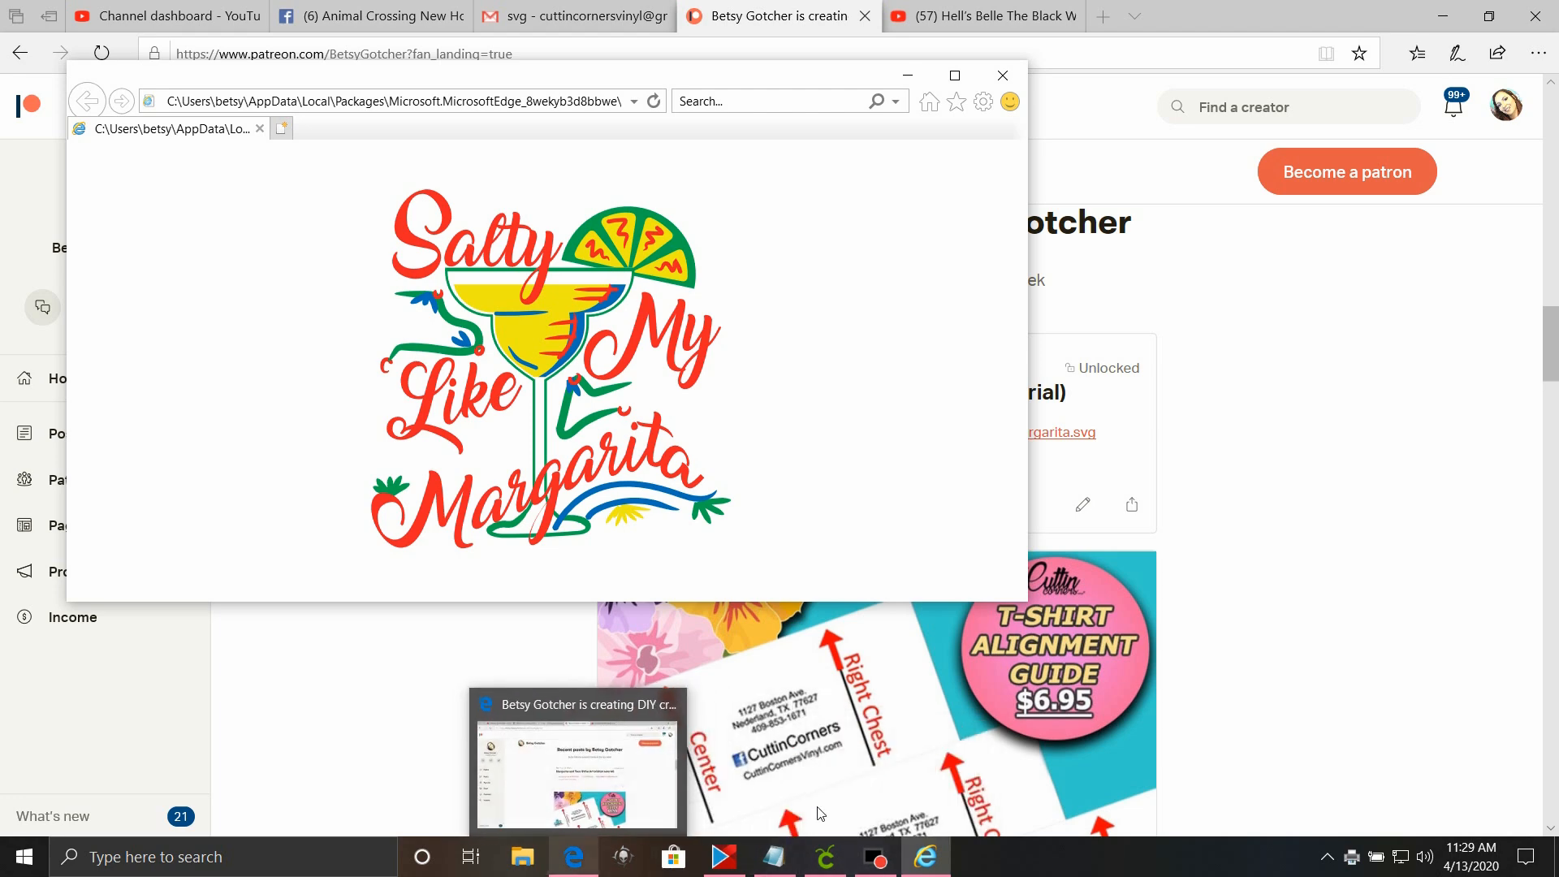
click(897, 860)
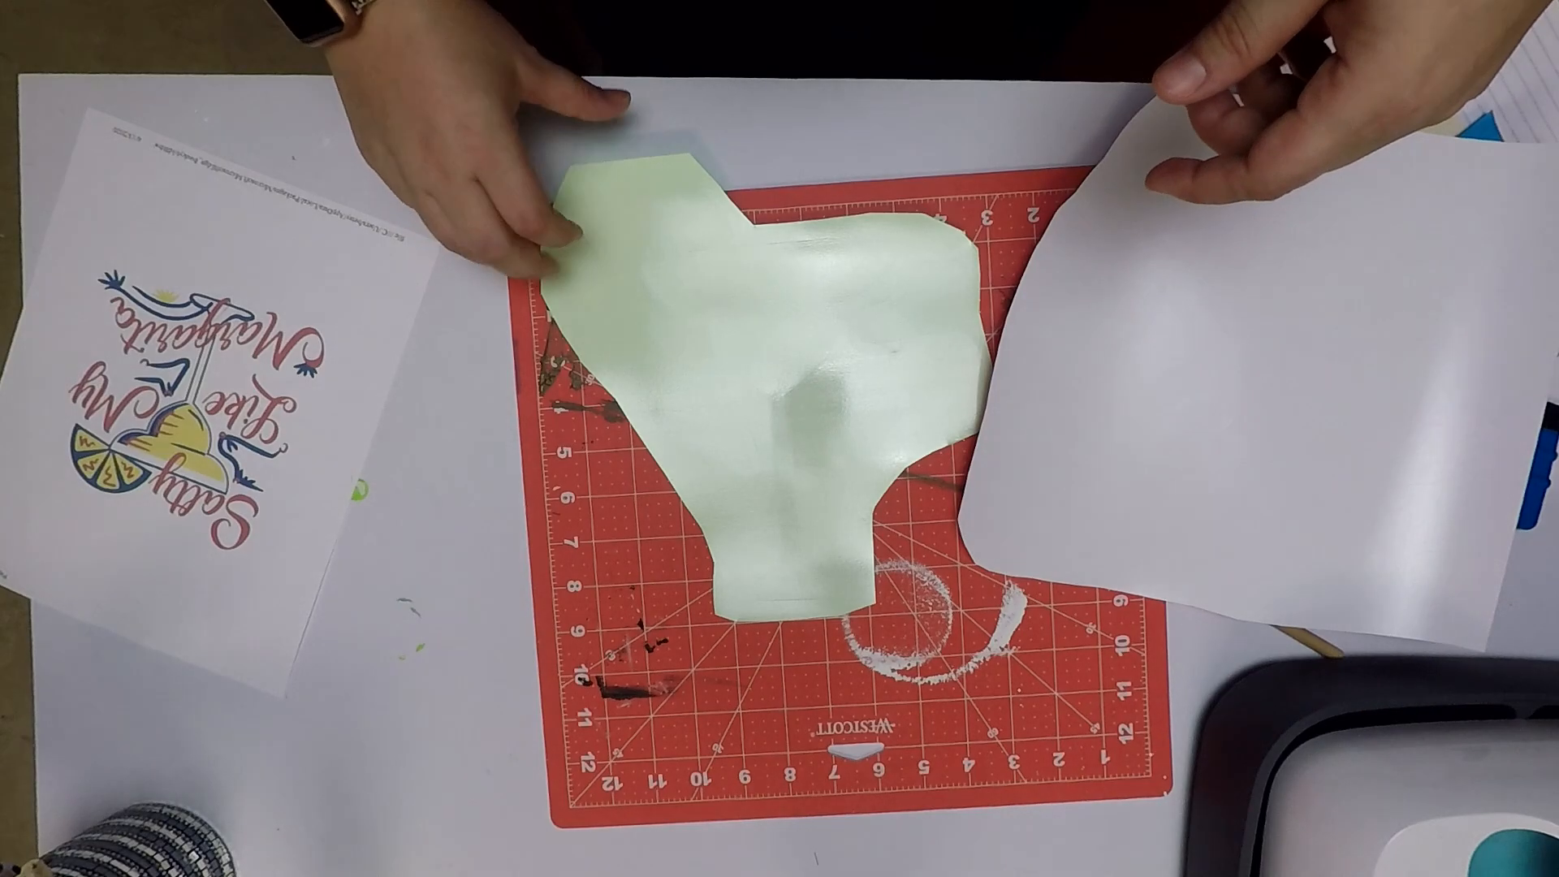